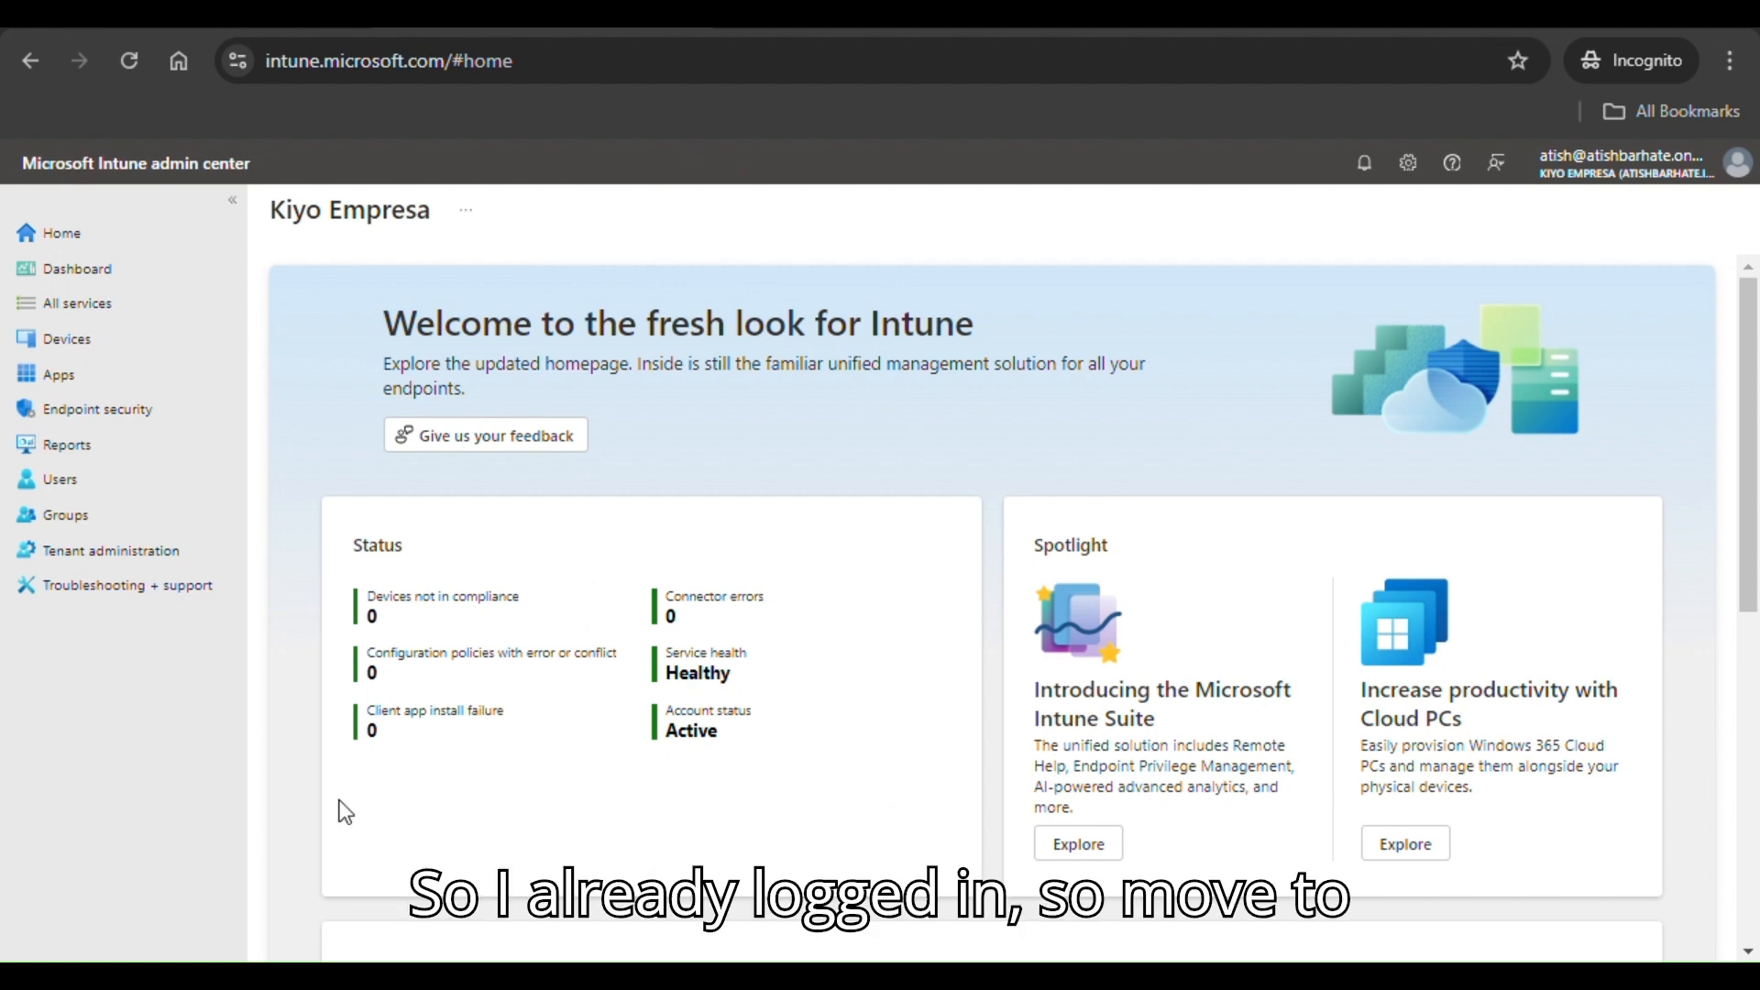
- Go to Conditional Access in the device management area and start creating a new policy
left_click(145, 357)
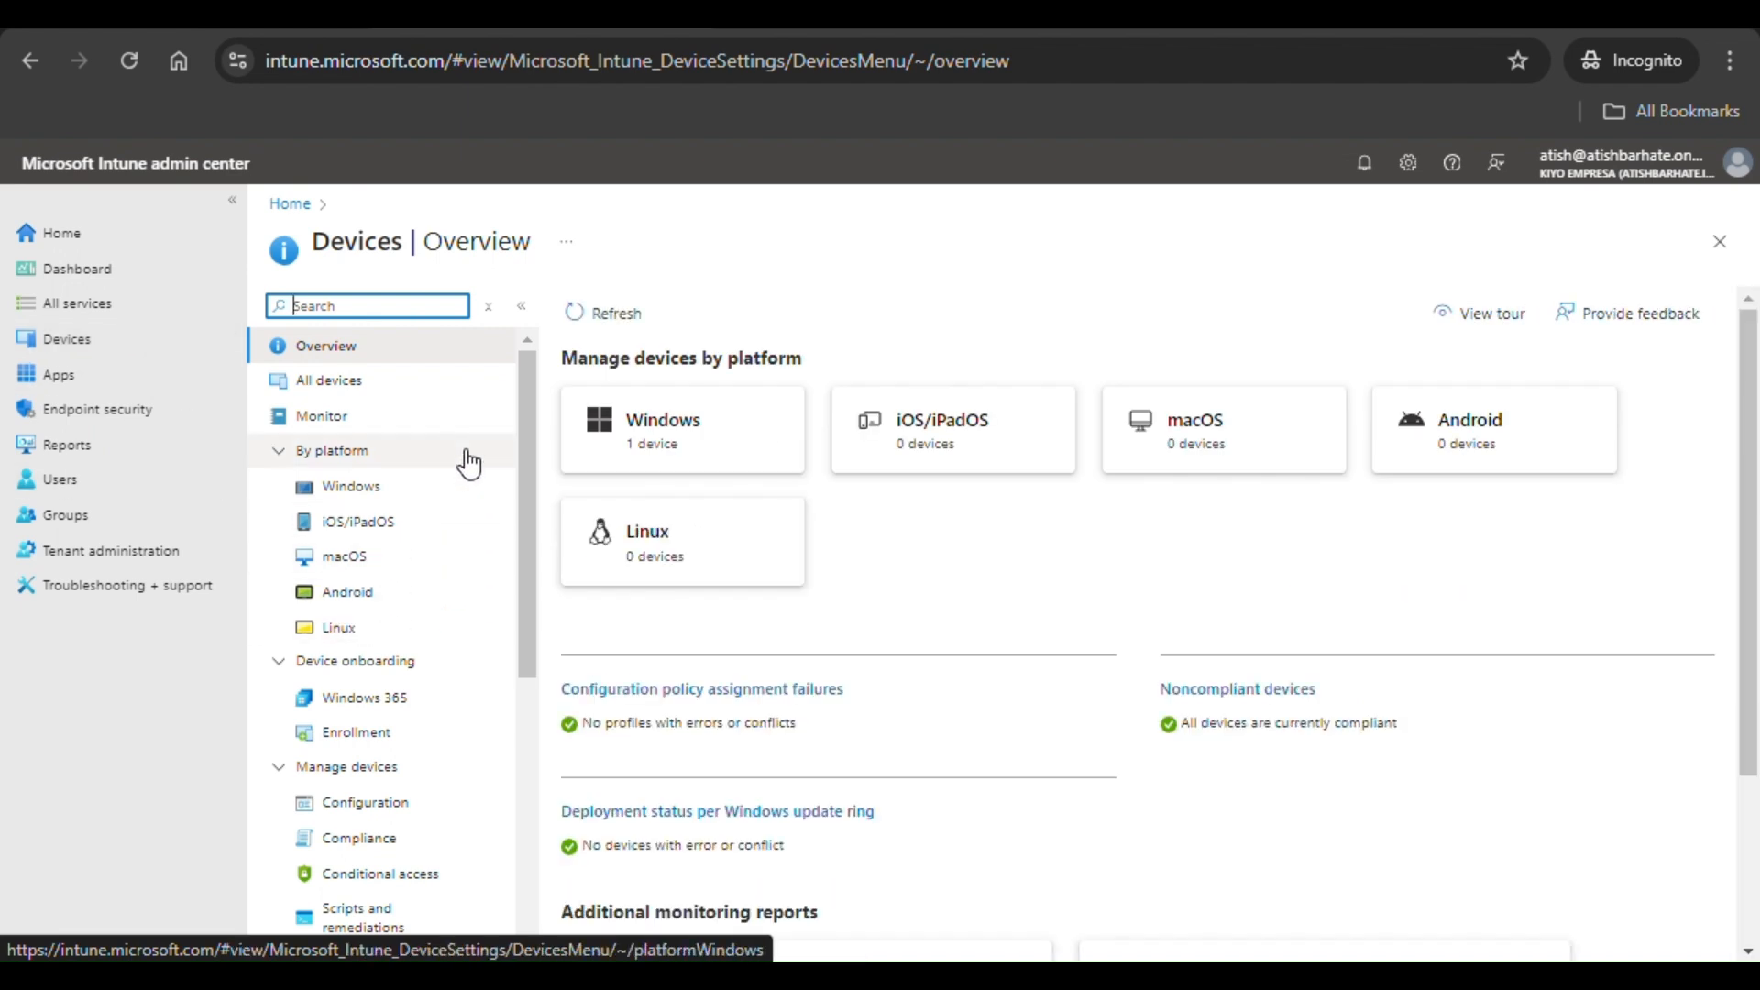
scroll(467, 766, "down", 2)
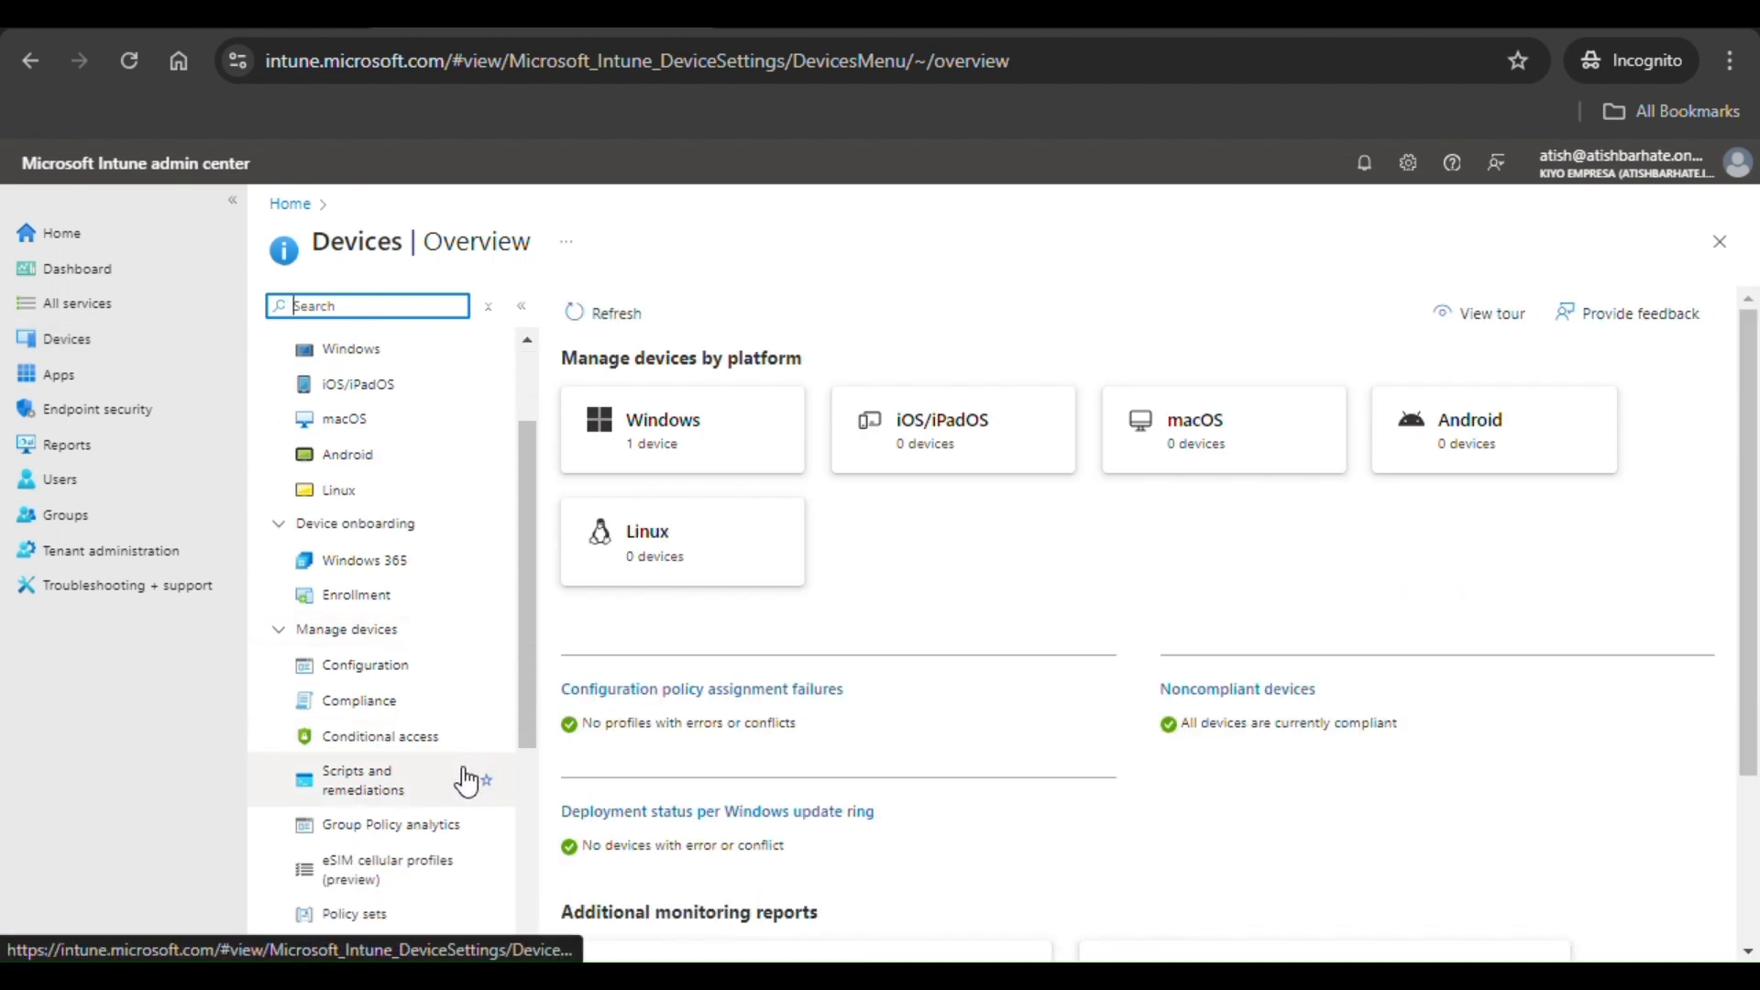
scroll(431, 641, "down", 2)
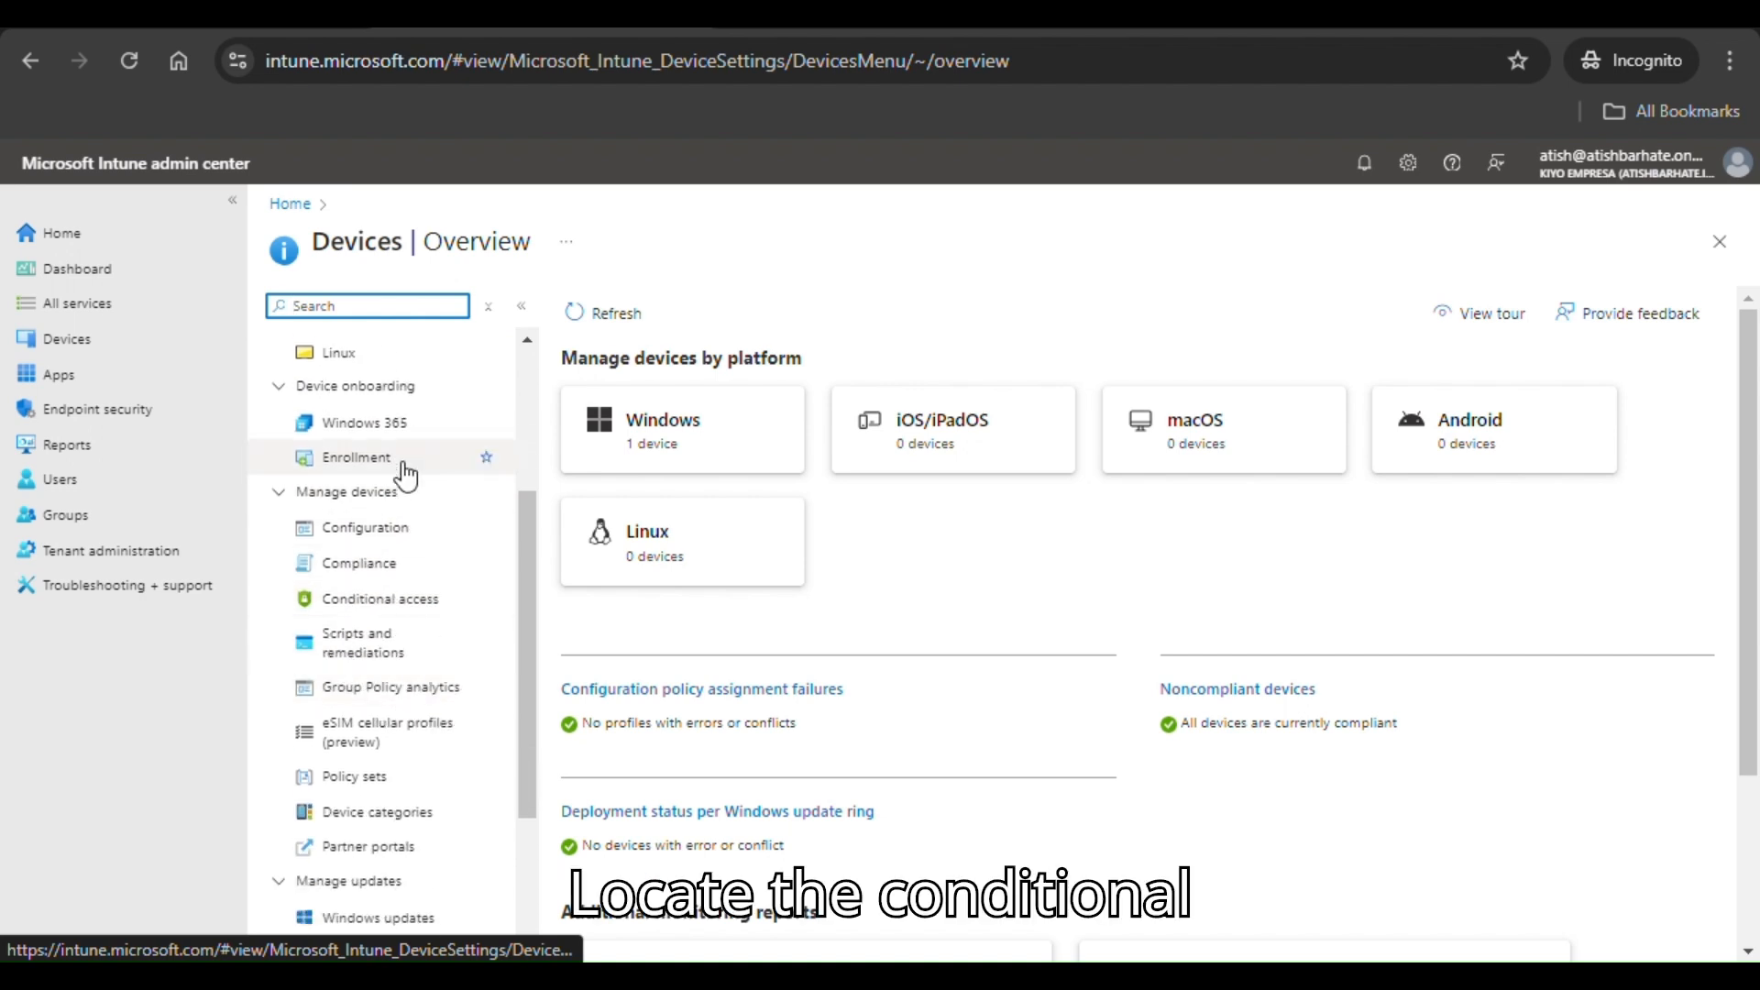
left_click(425, 606)
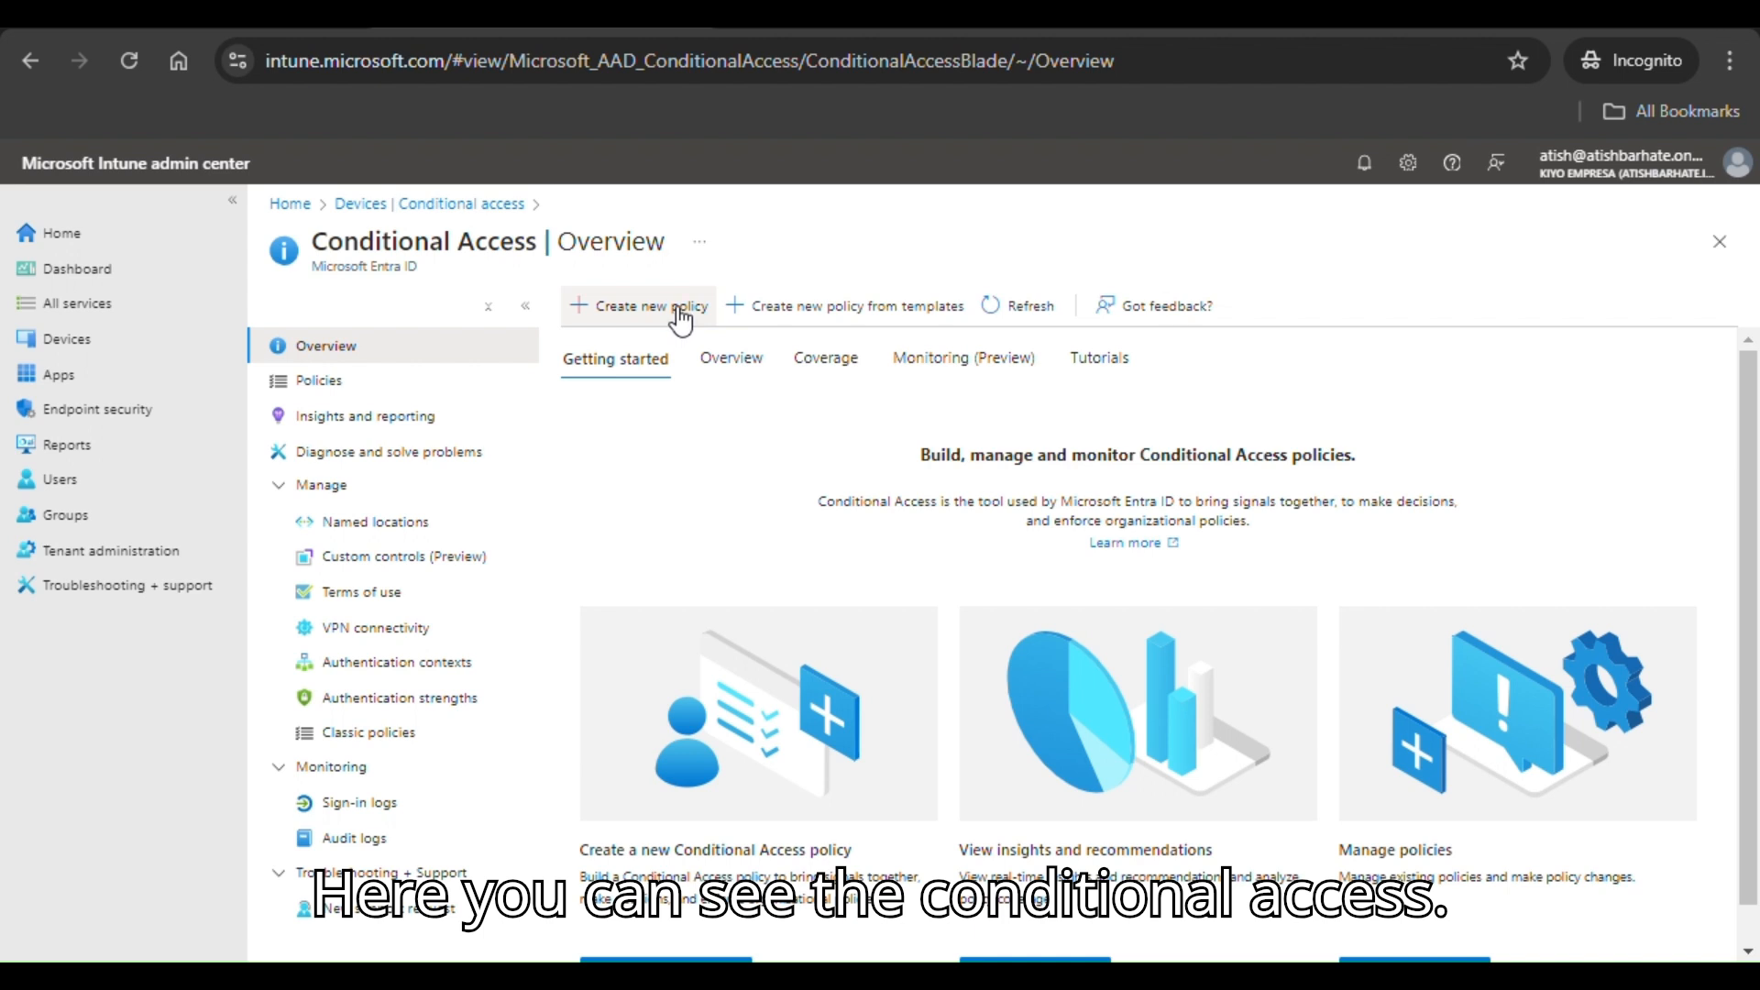
left_click(680, 312)
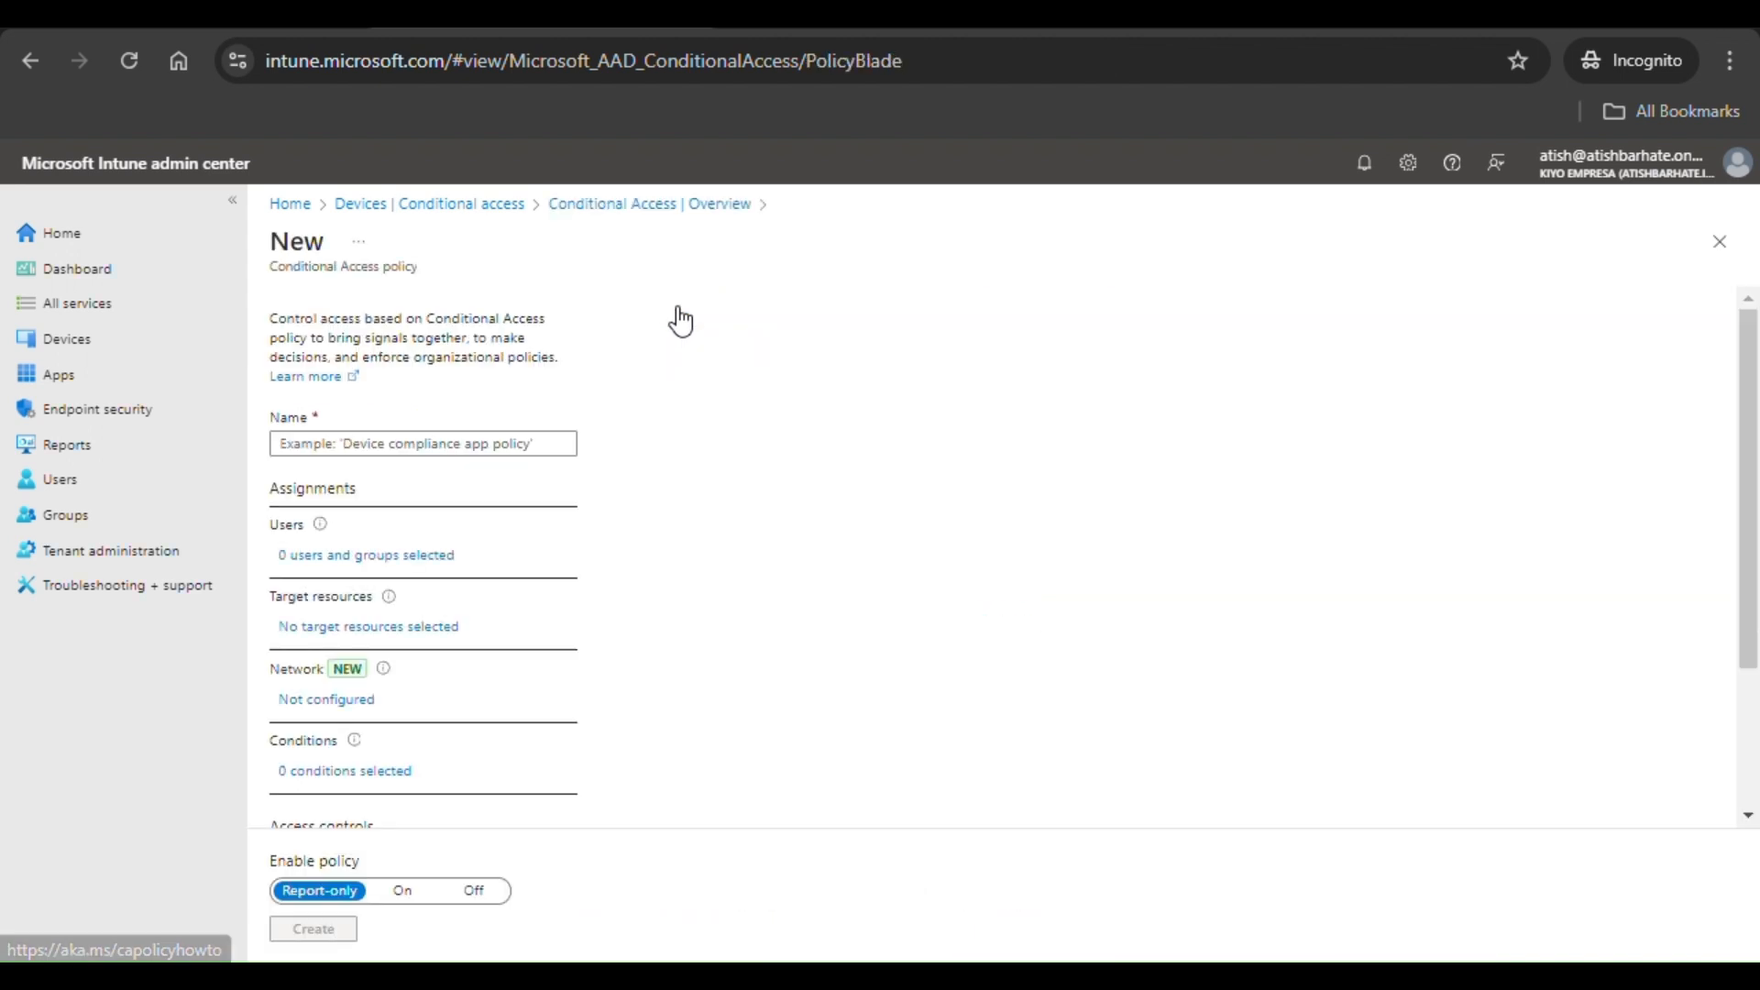
- Name the new policy Device Compliance Policy and open its Users assignment
left_click(486, 445)
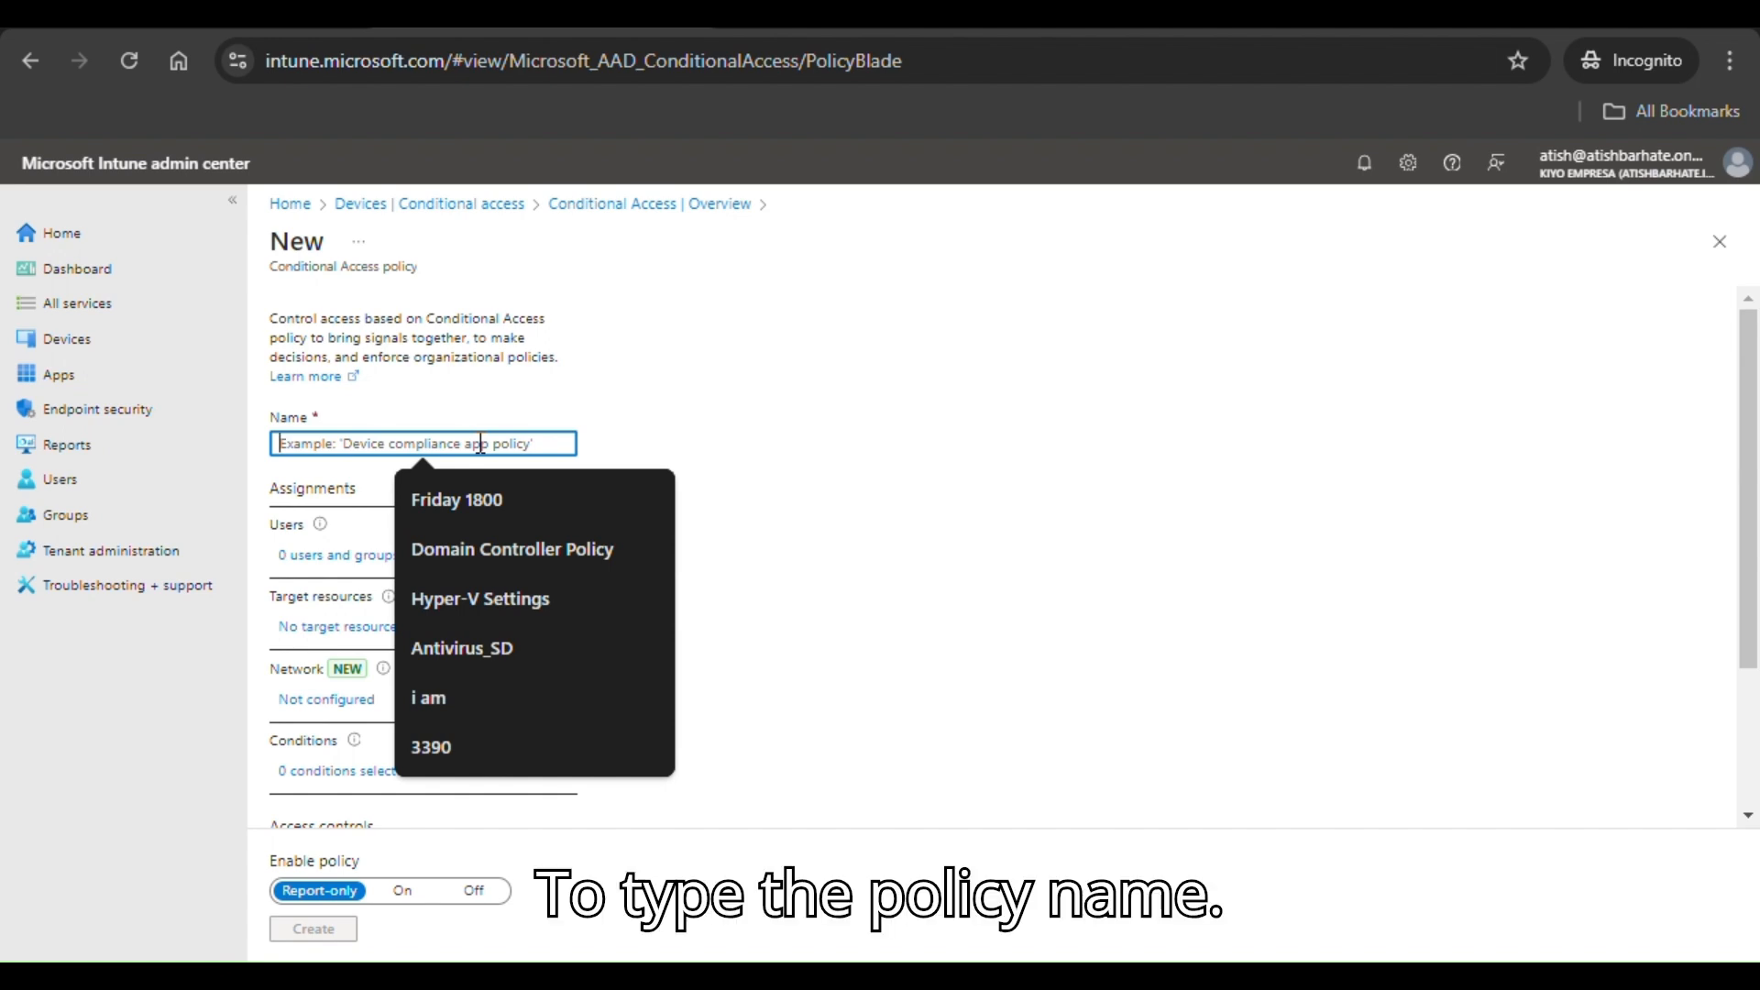
type("Device")
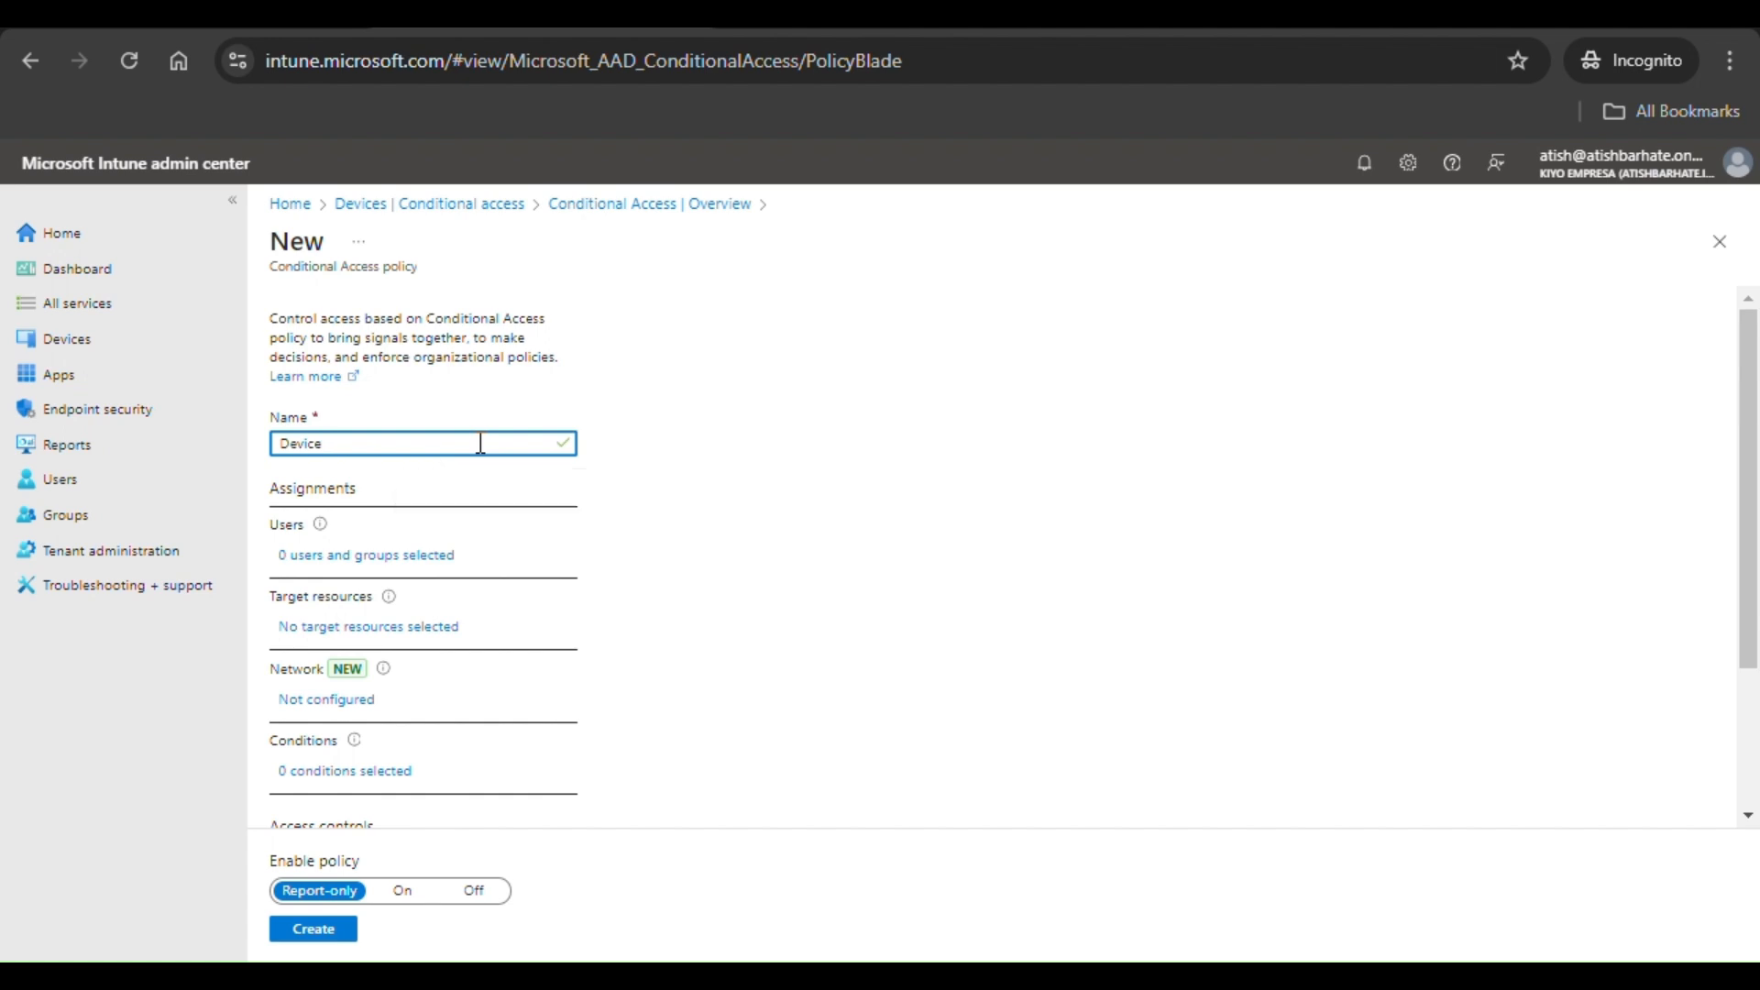
type(" Compliance Policy")
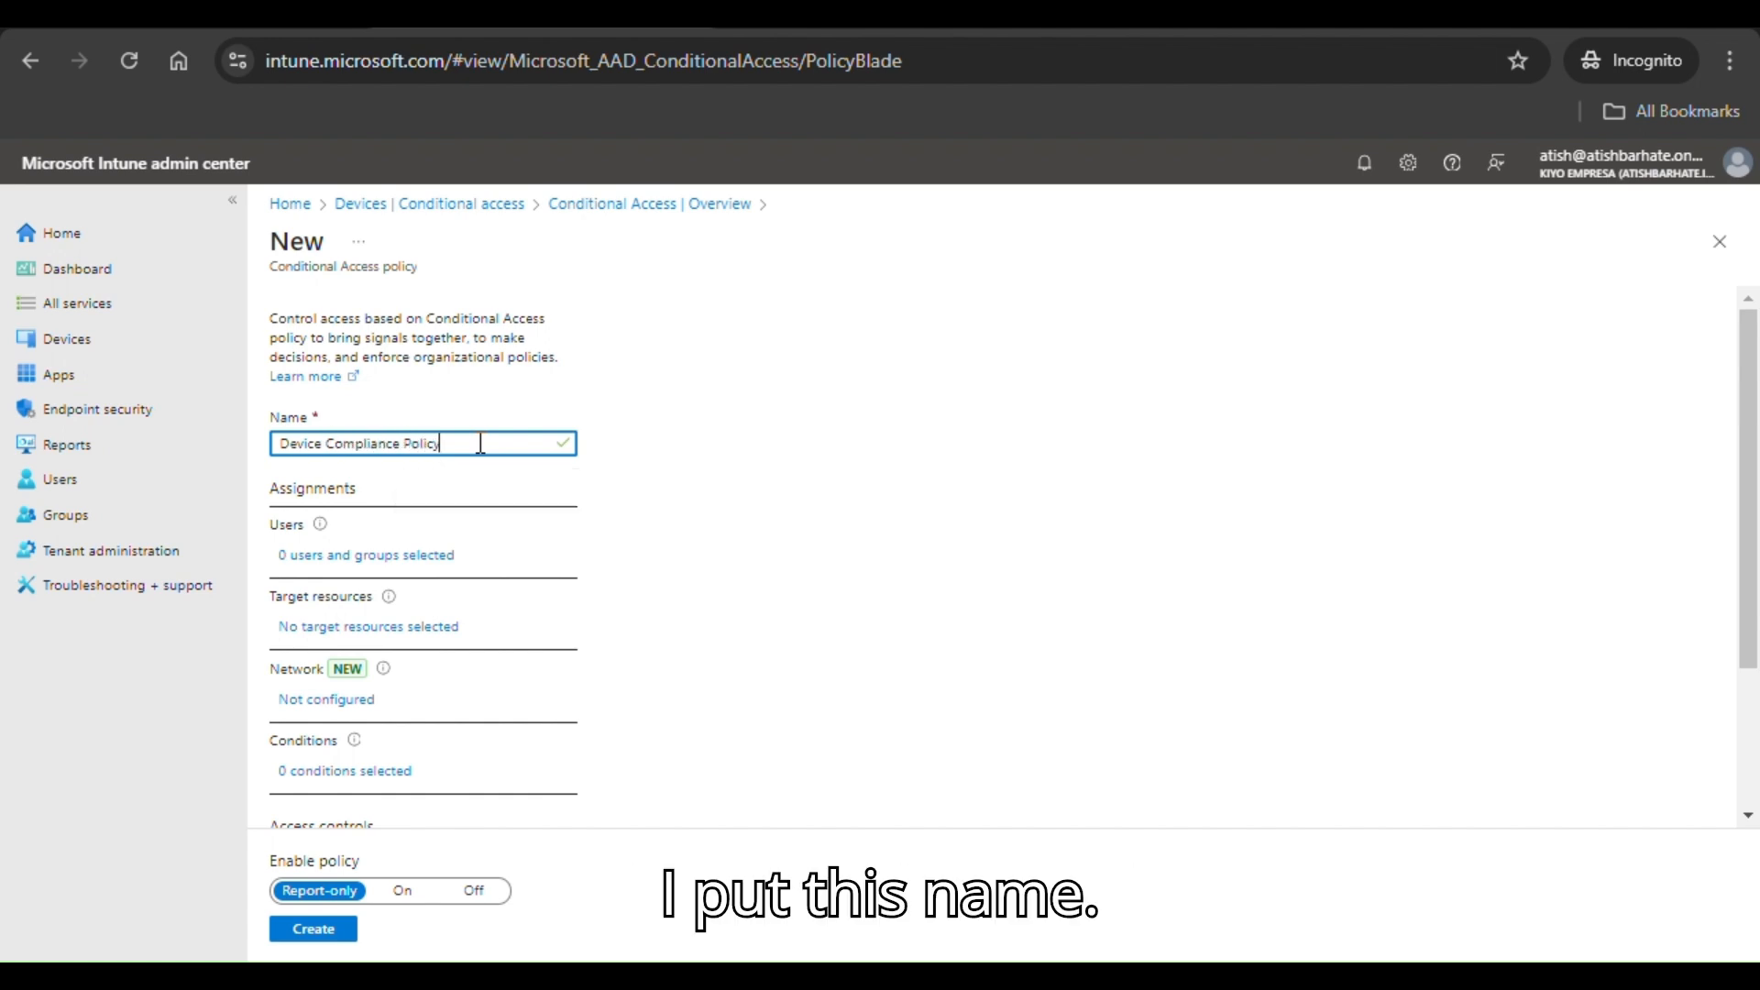
scroll(458, 611, "down", 2)
left_click(355, 420)
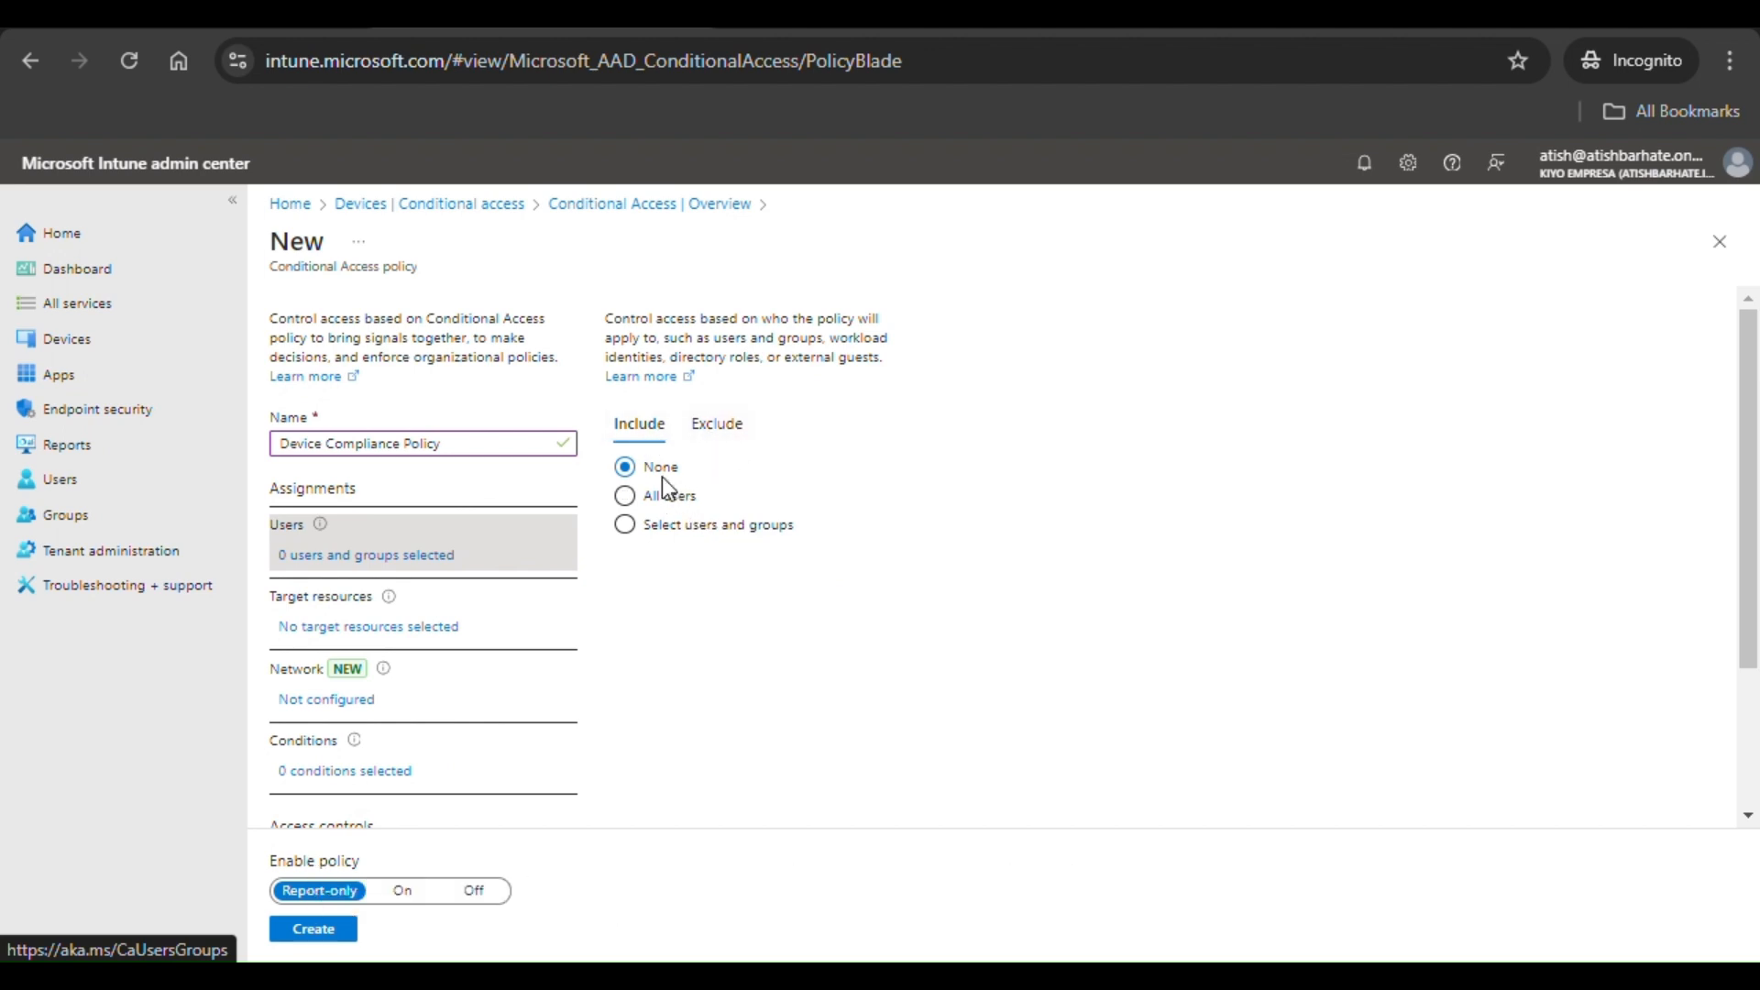
left_click(727, 431)
left_click(748, 598)
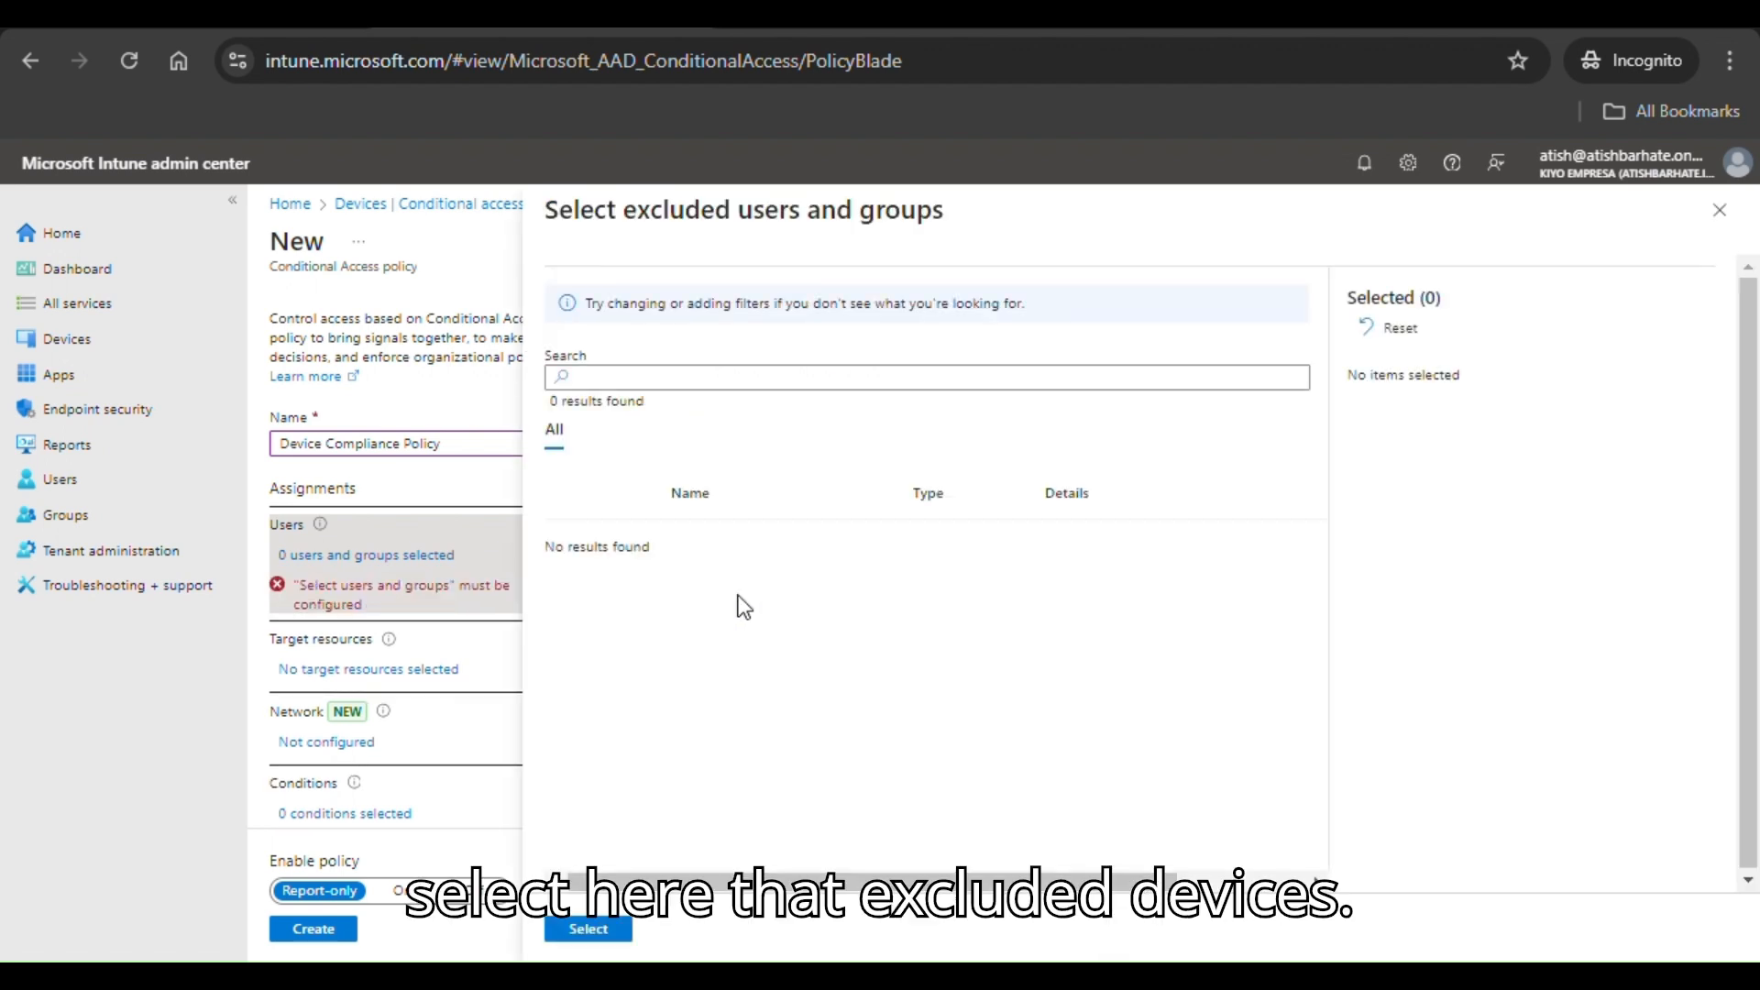
left_click(1720, 210)
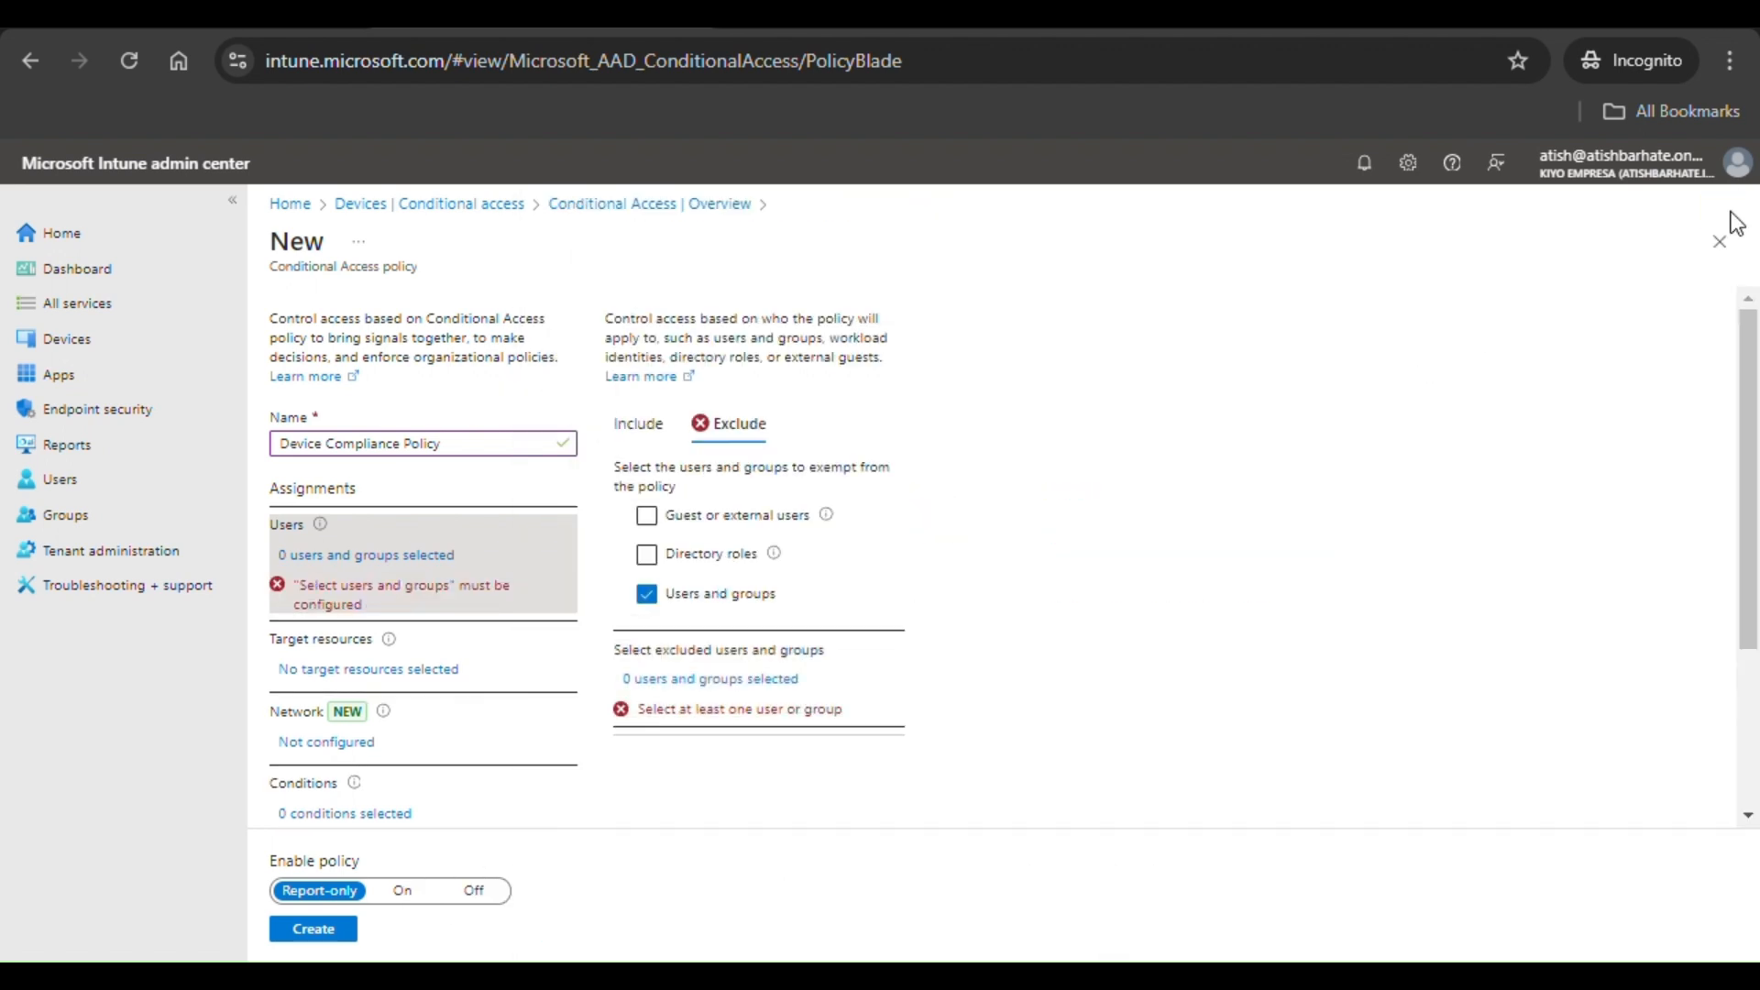
left_click(646, 594)
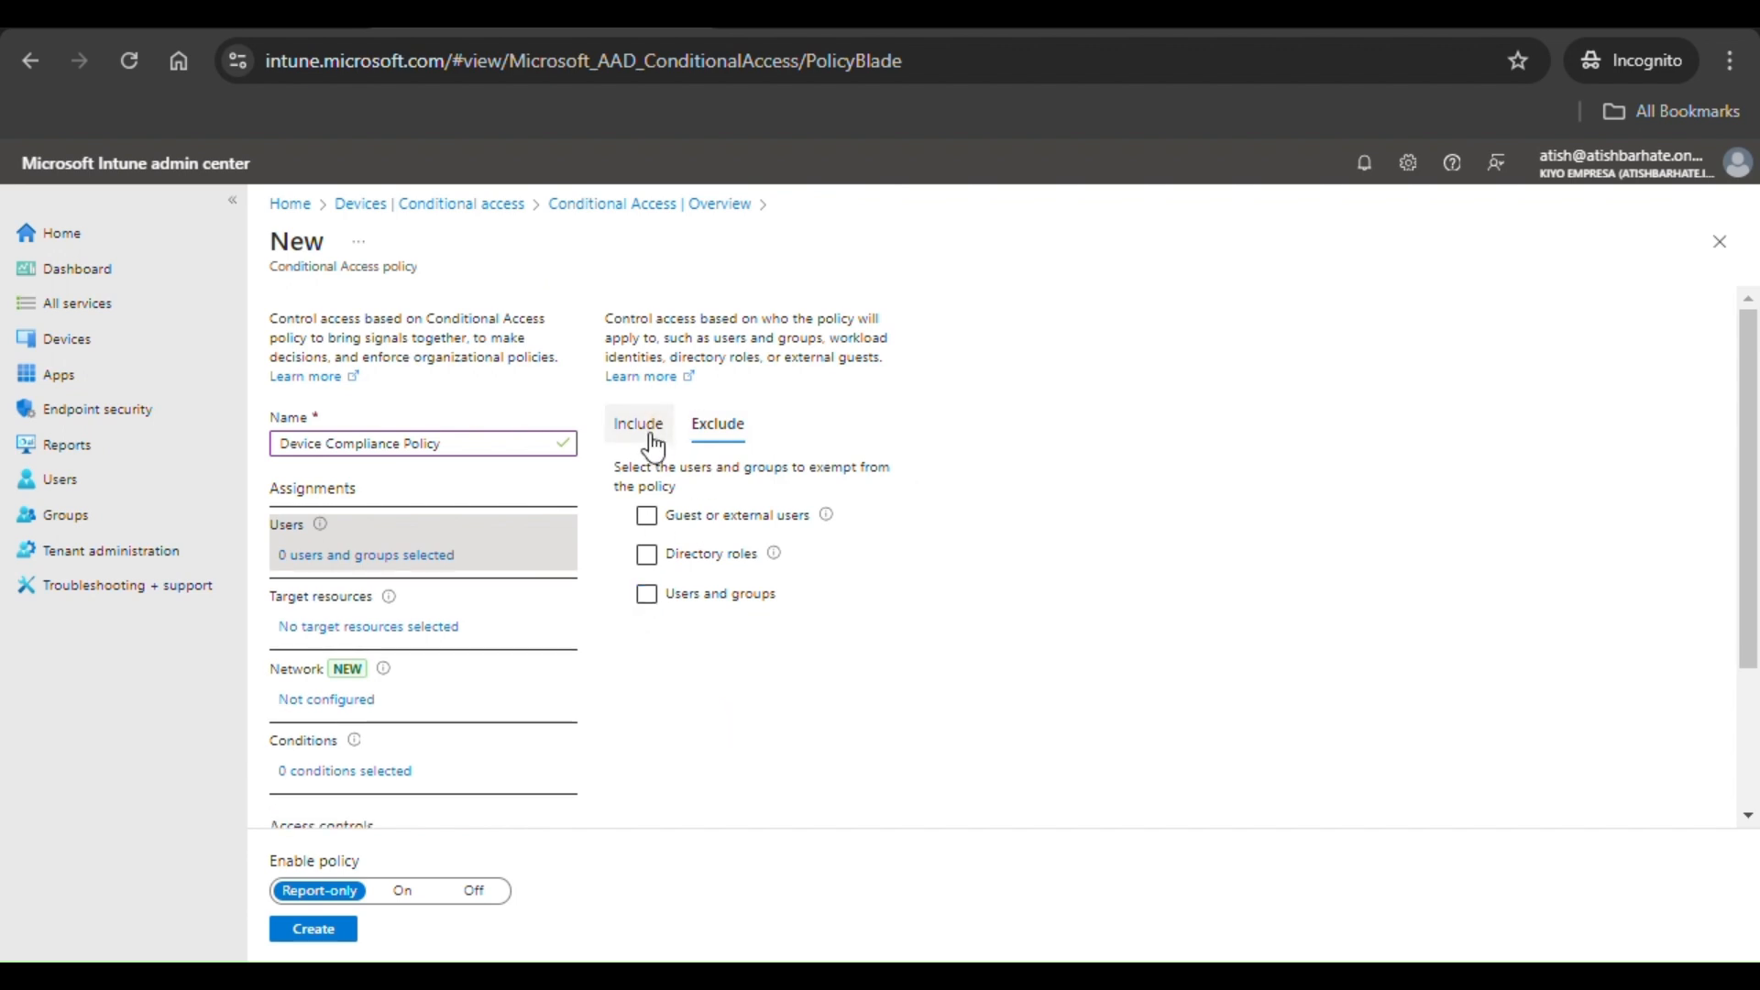
- Include specific users and groups in the policy and assign it to the user with the Gmail account
left_click(638, 425)
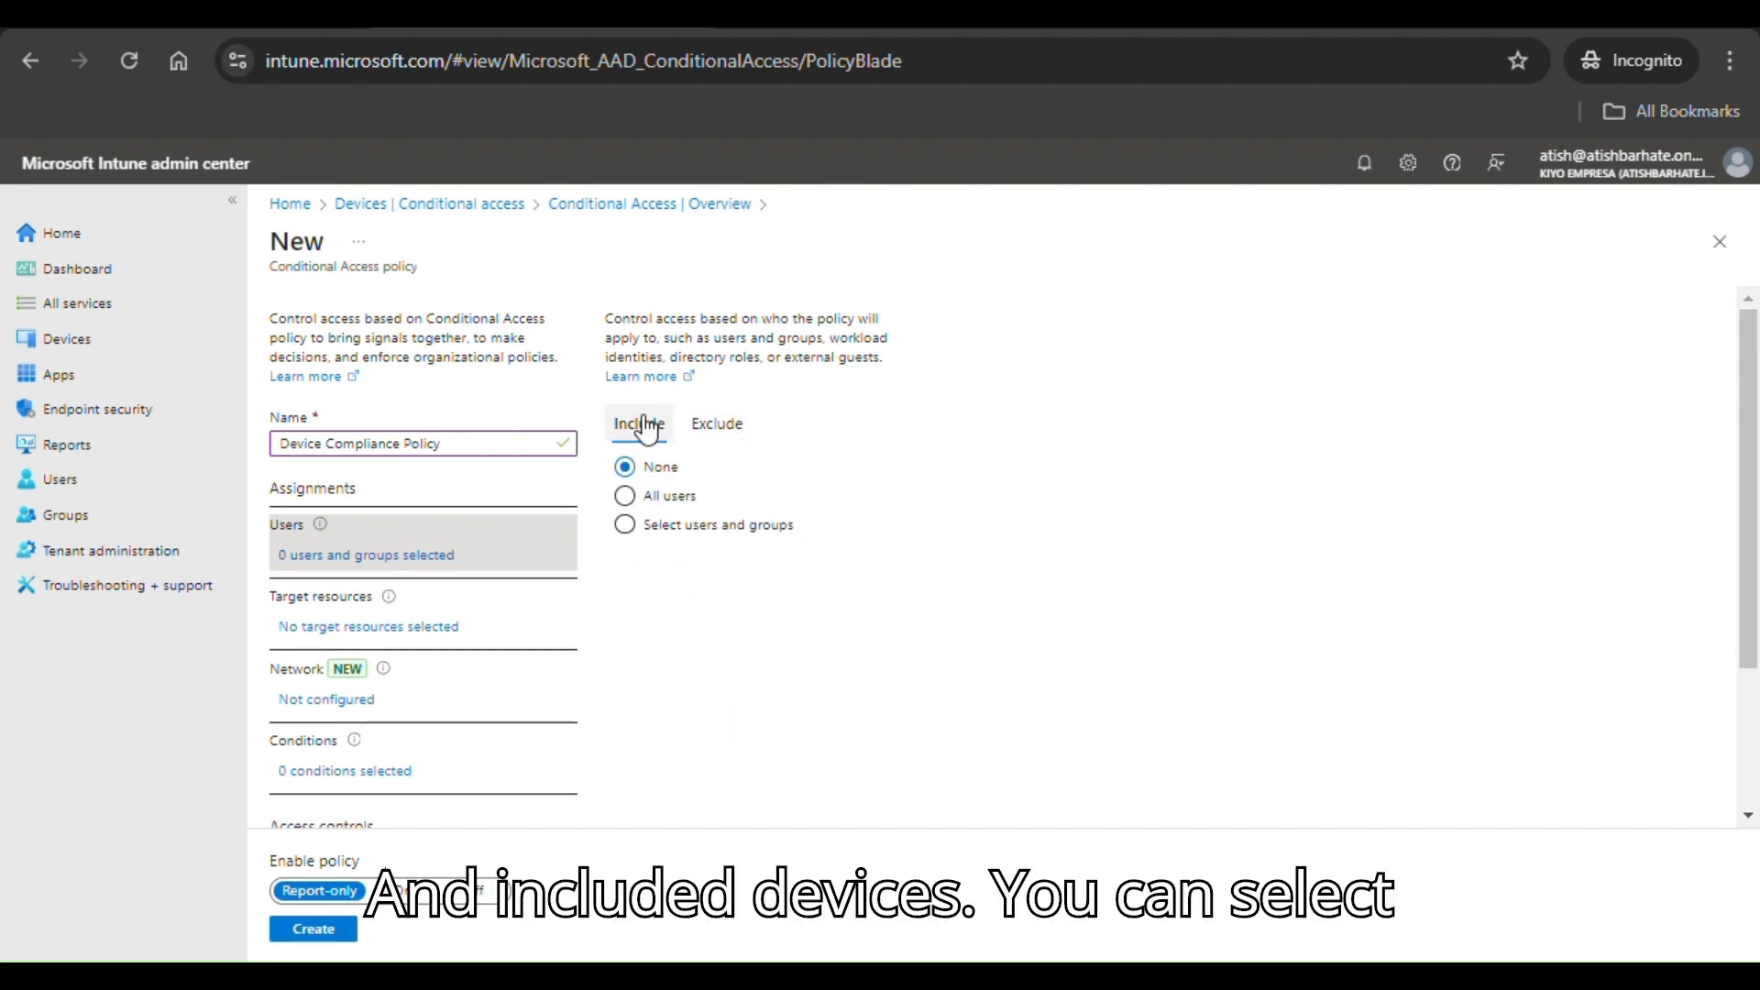
left_click(646, 536)
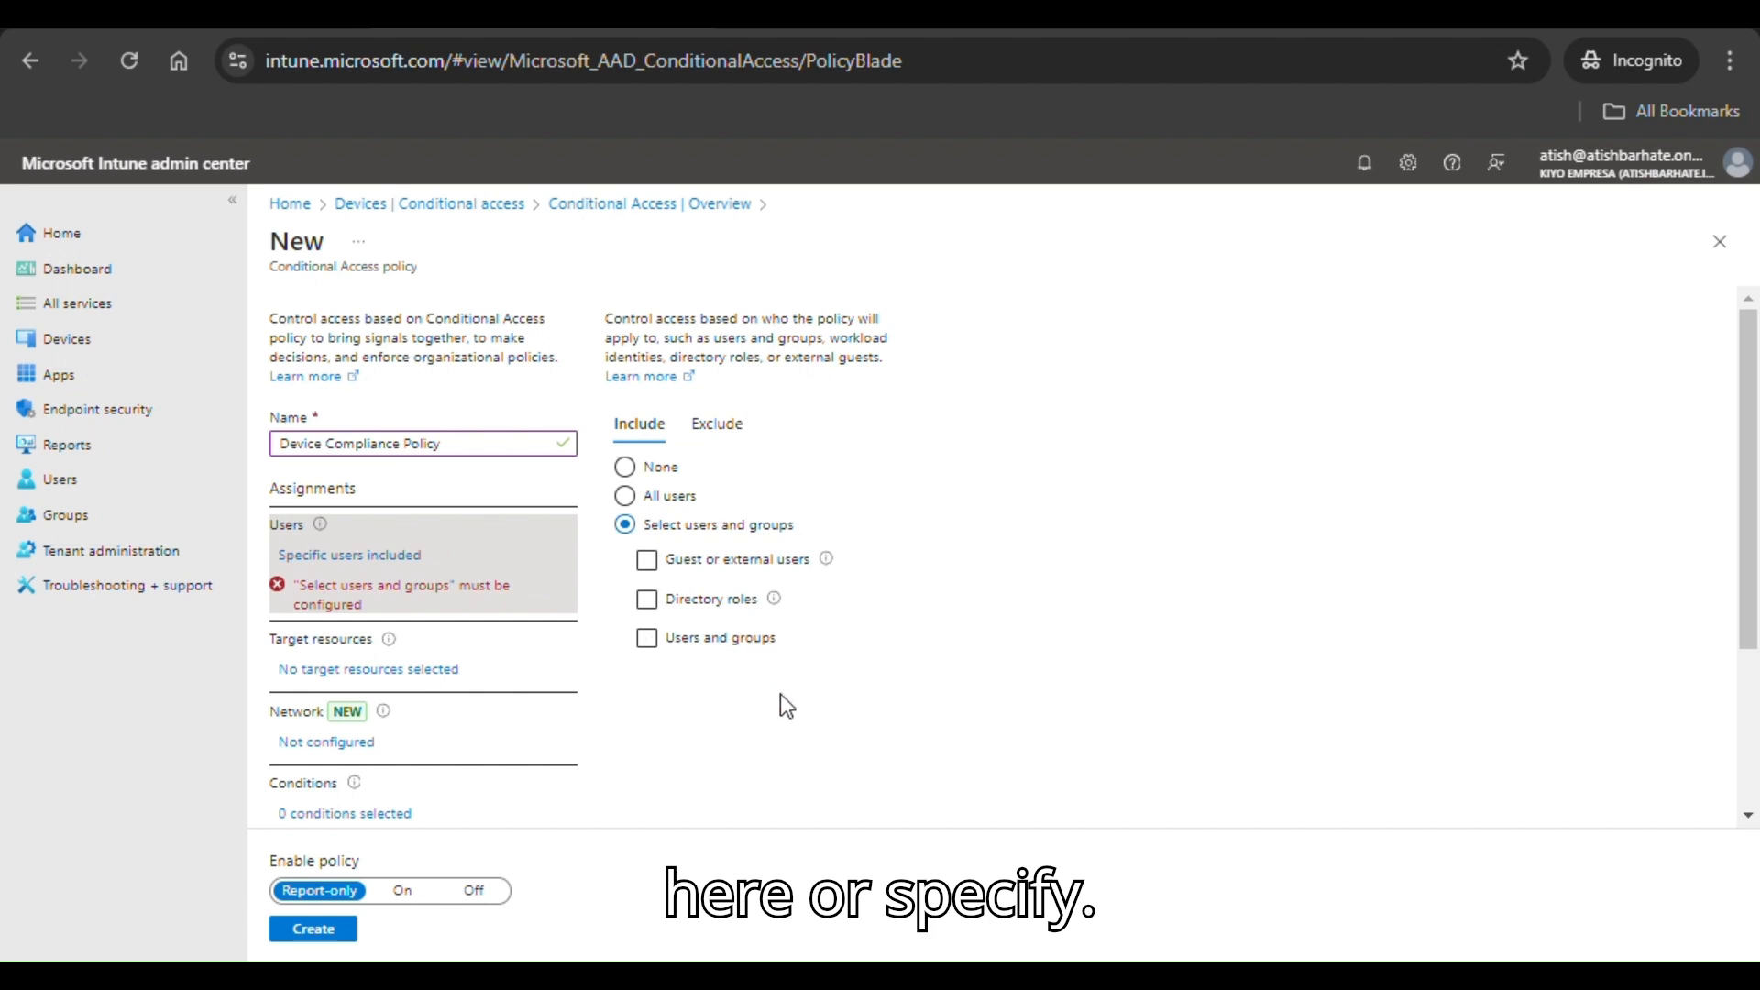
left_click(657, 642)
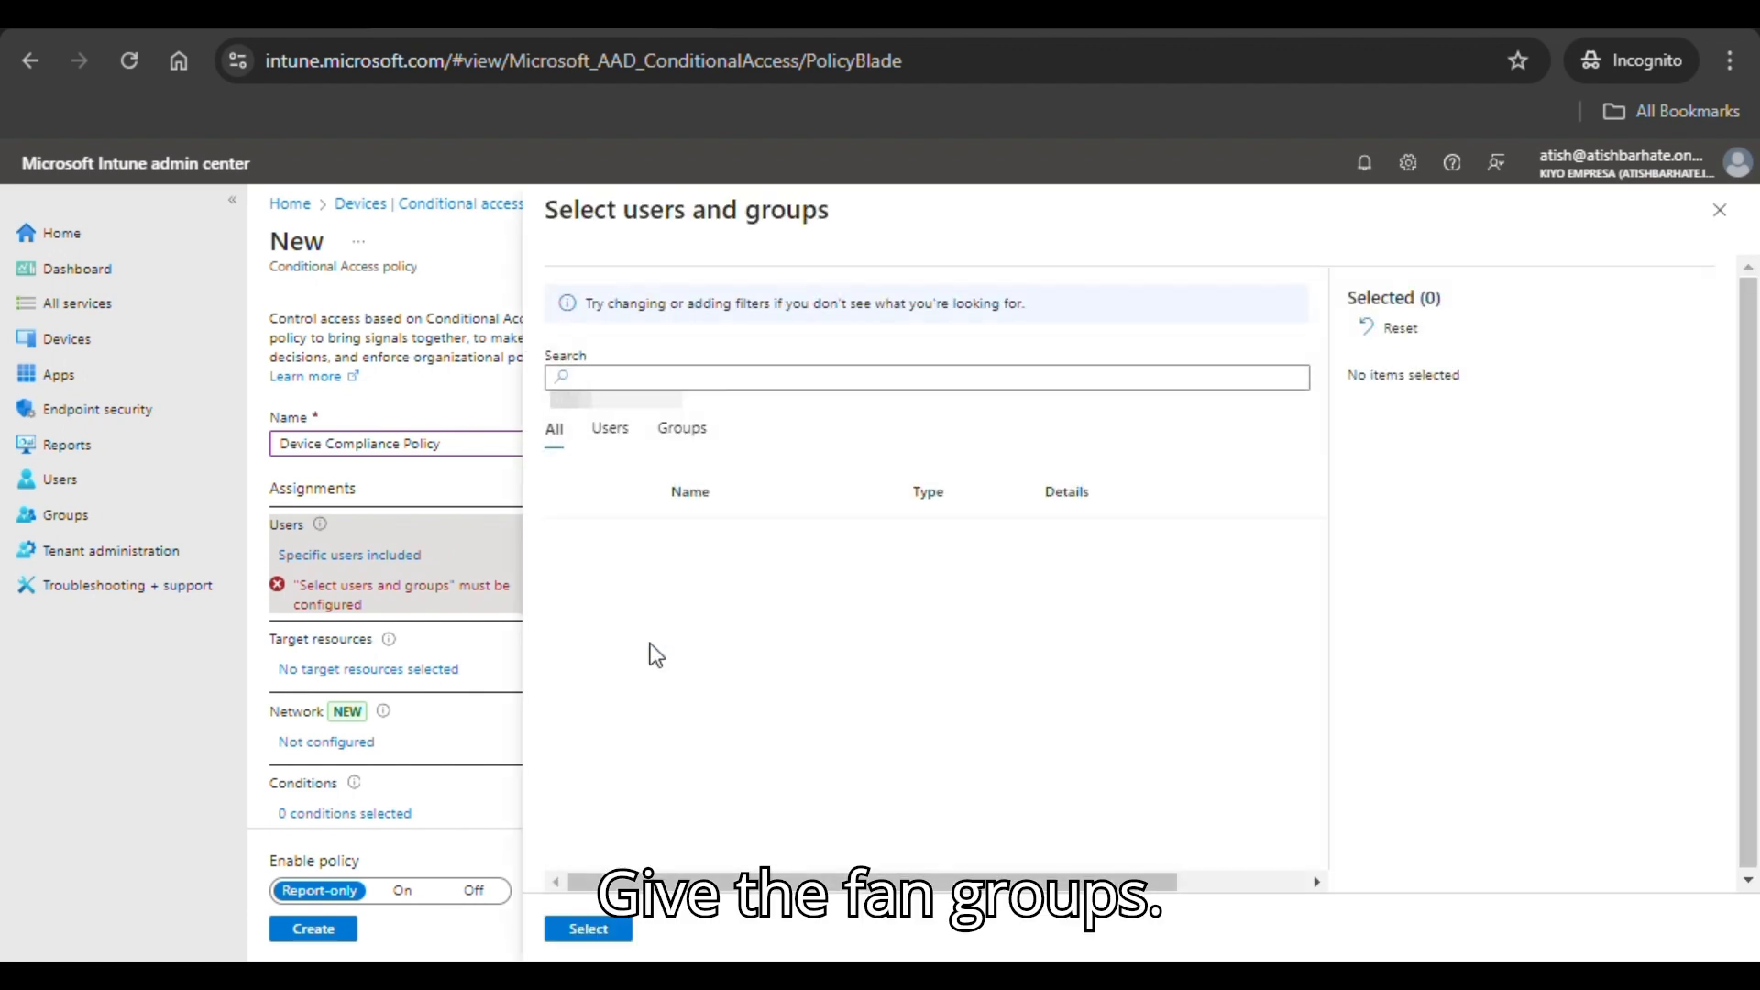
left_click(621, 440)
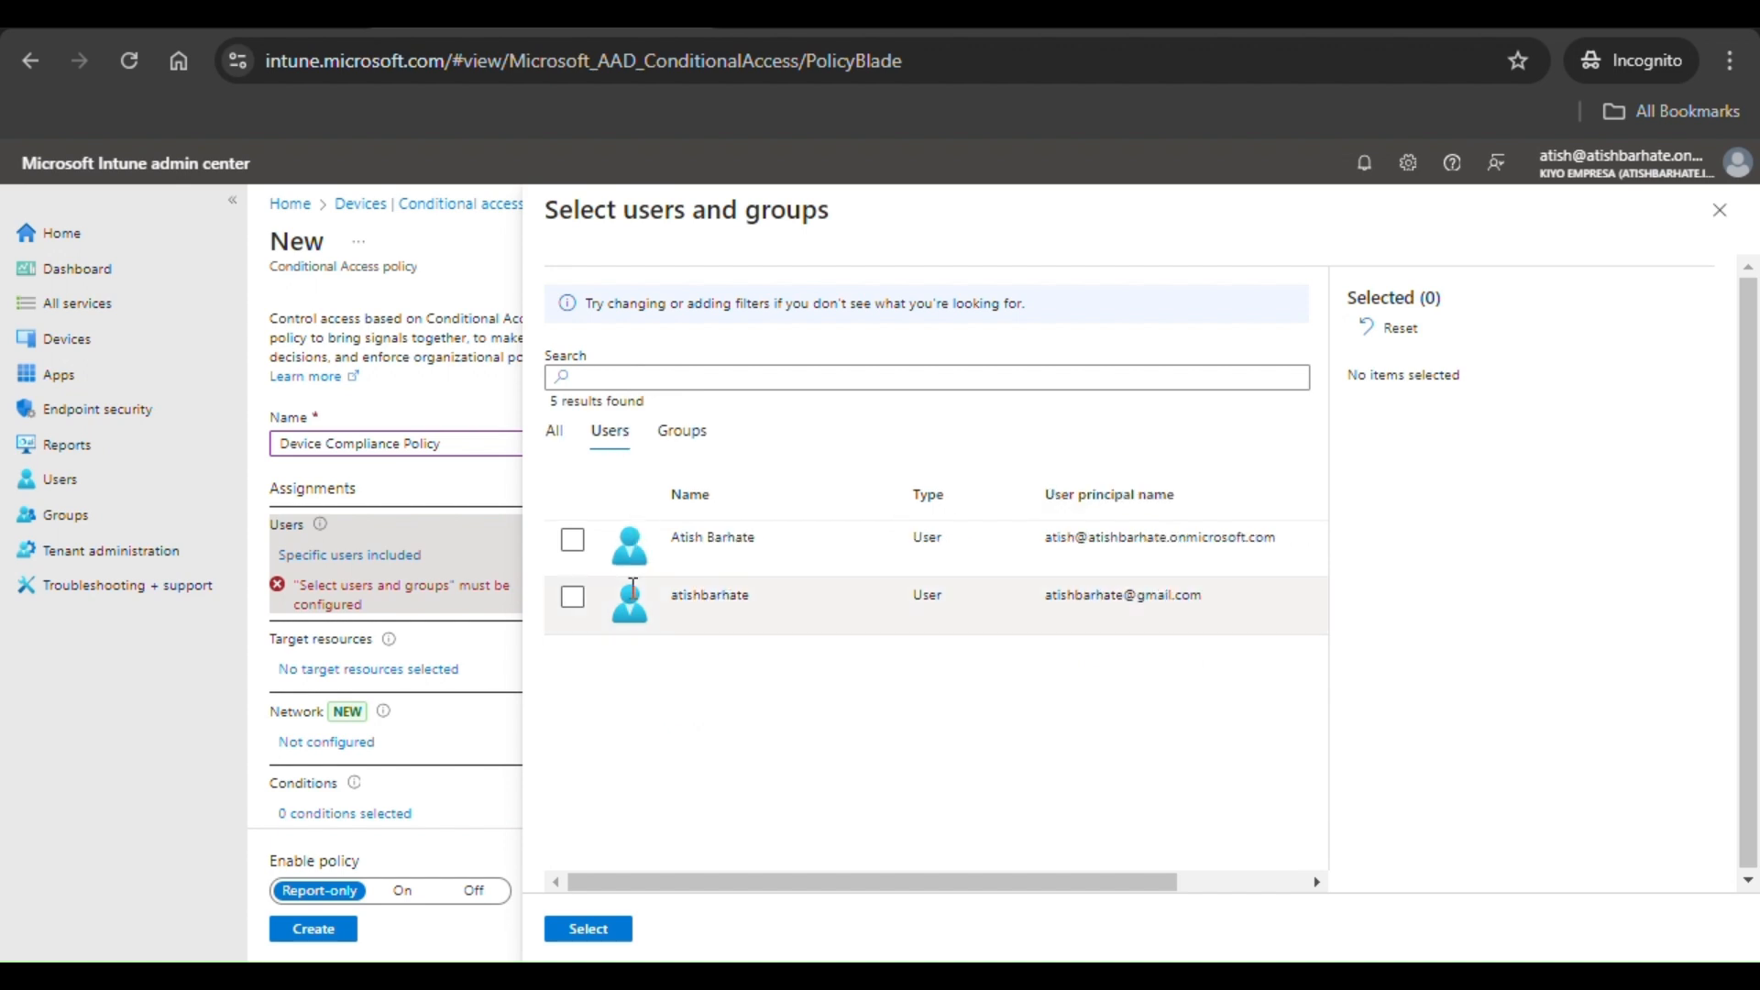
left_click(574, 601)
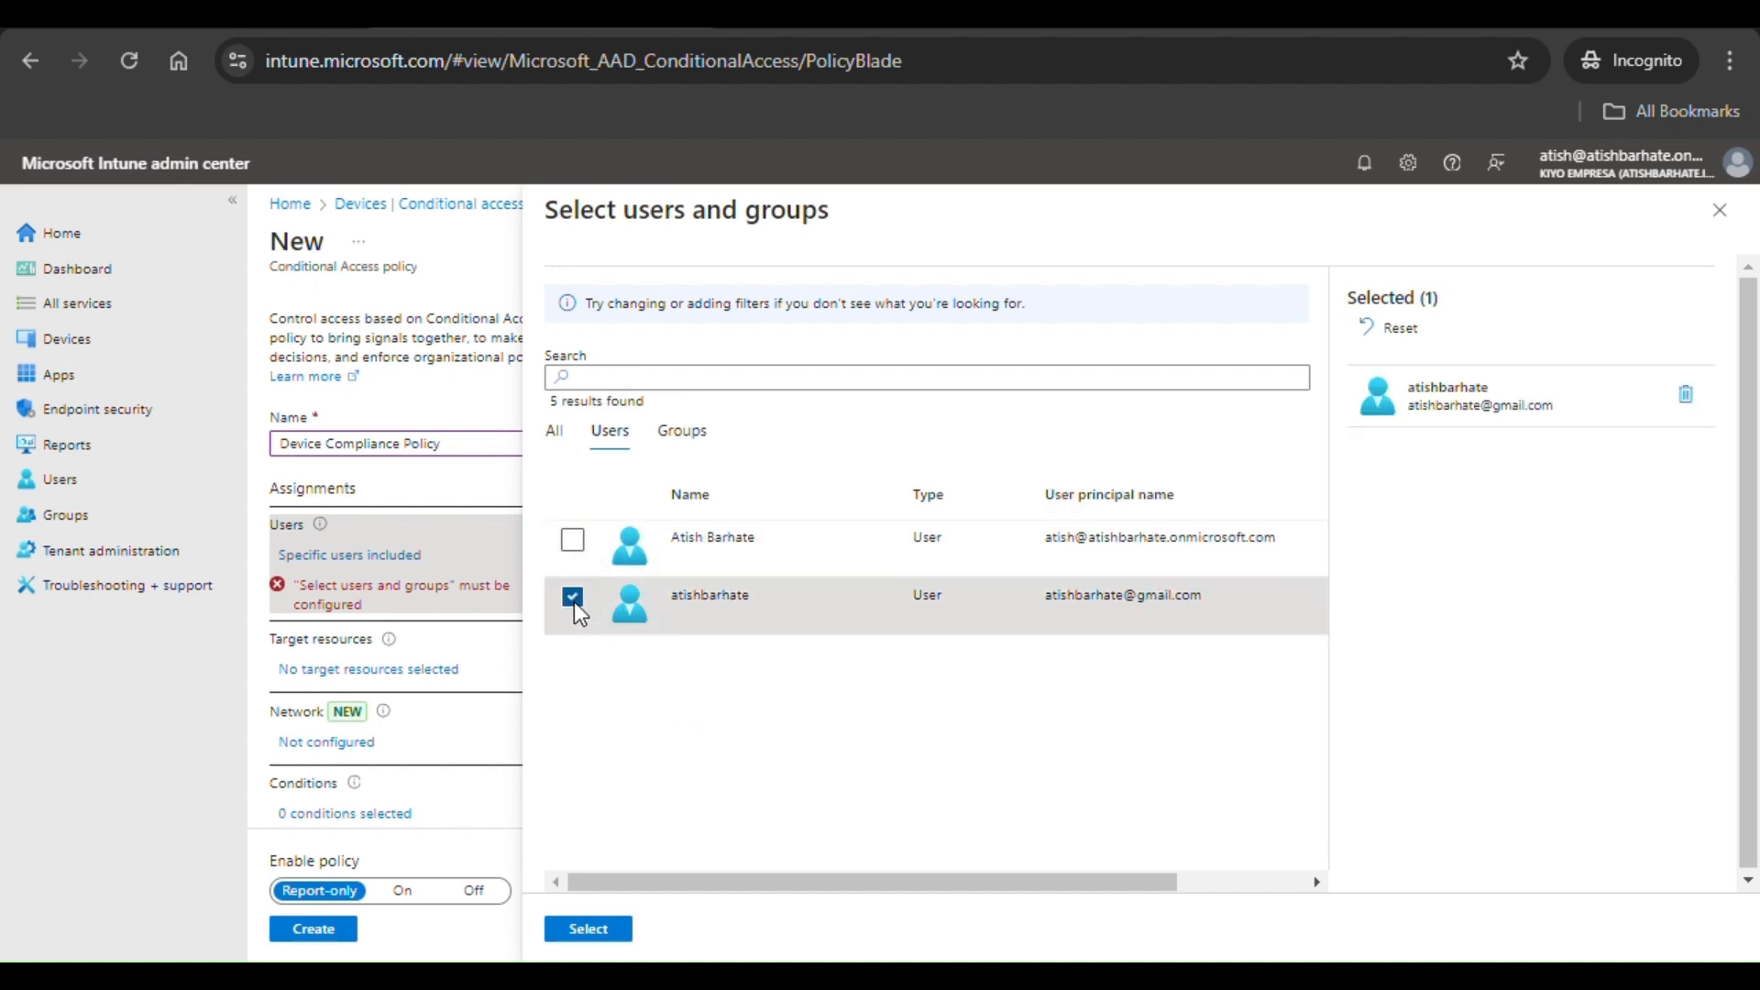
left_click(588, 930)
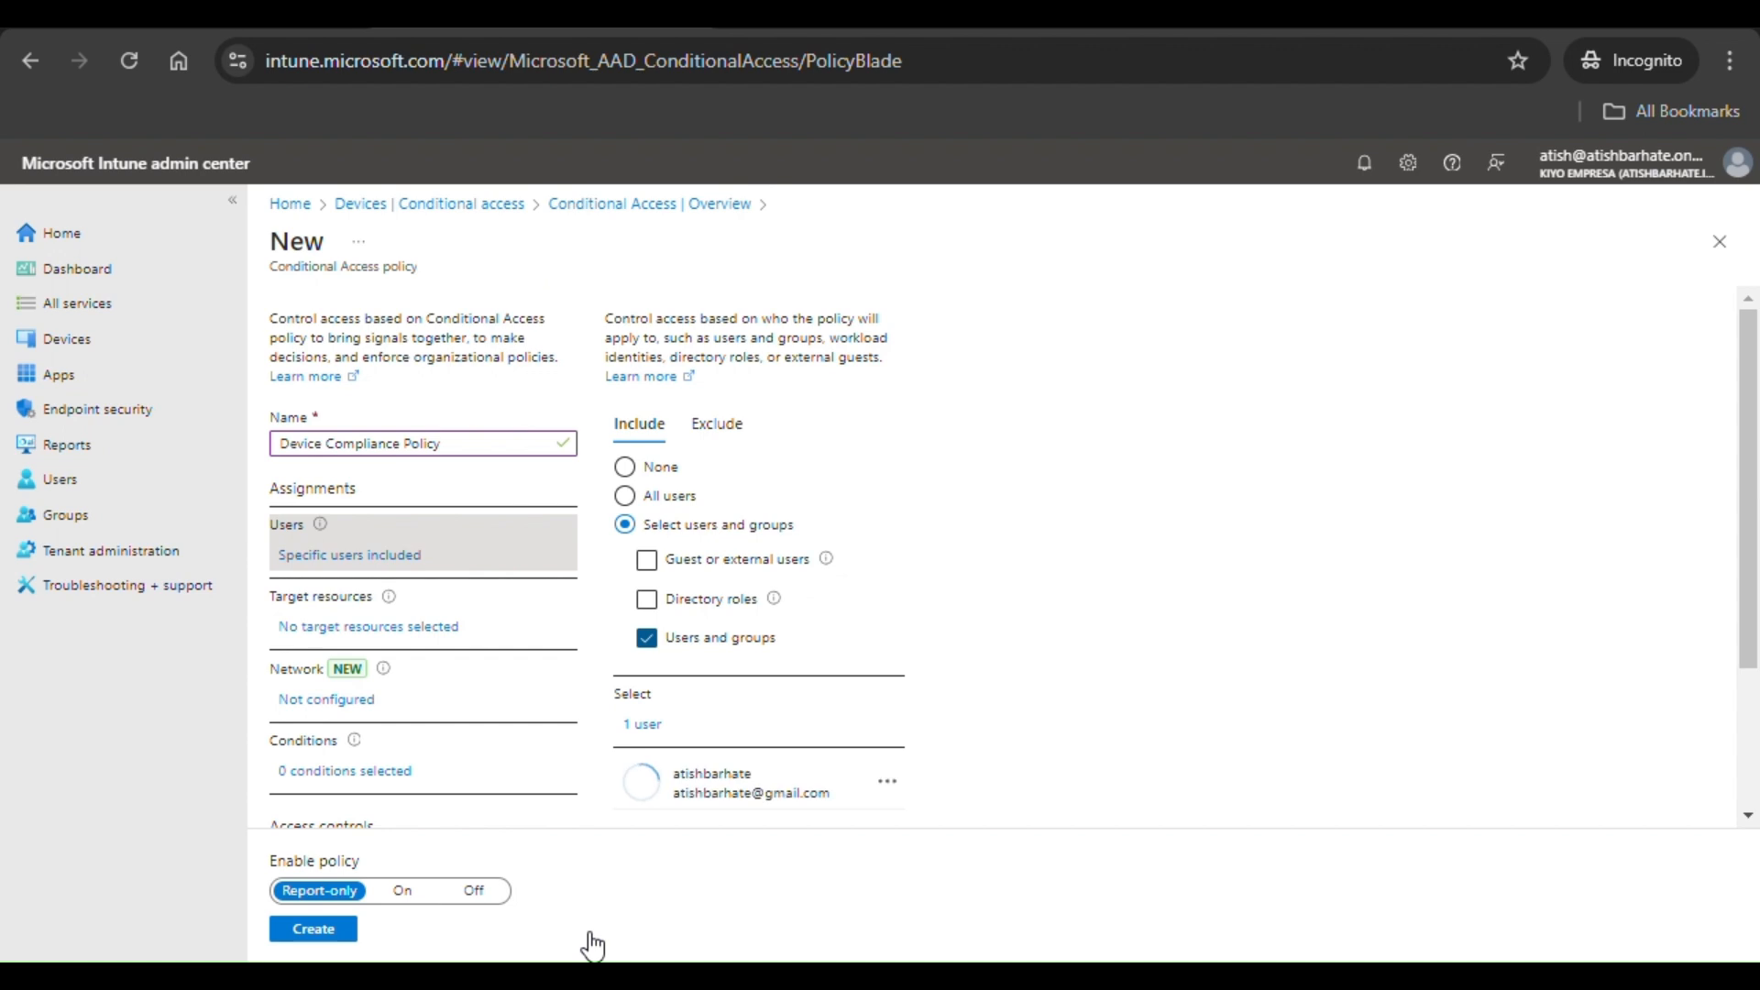
- Set the policy's target resources to selected cloud apps and include Office 365
scroll(725, 804, "down", 2)
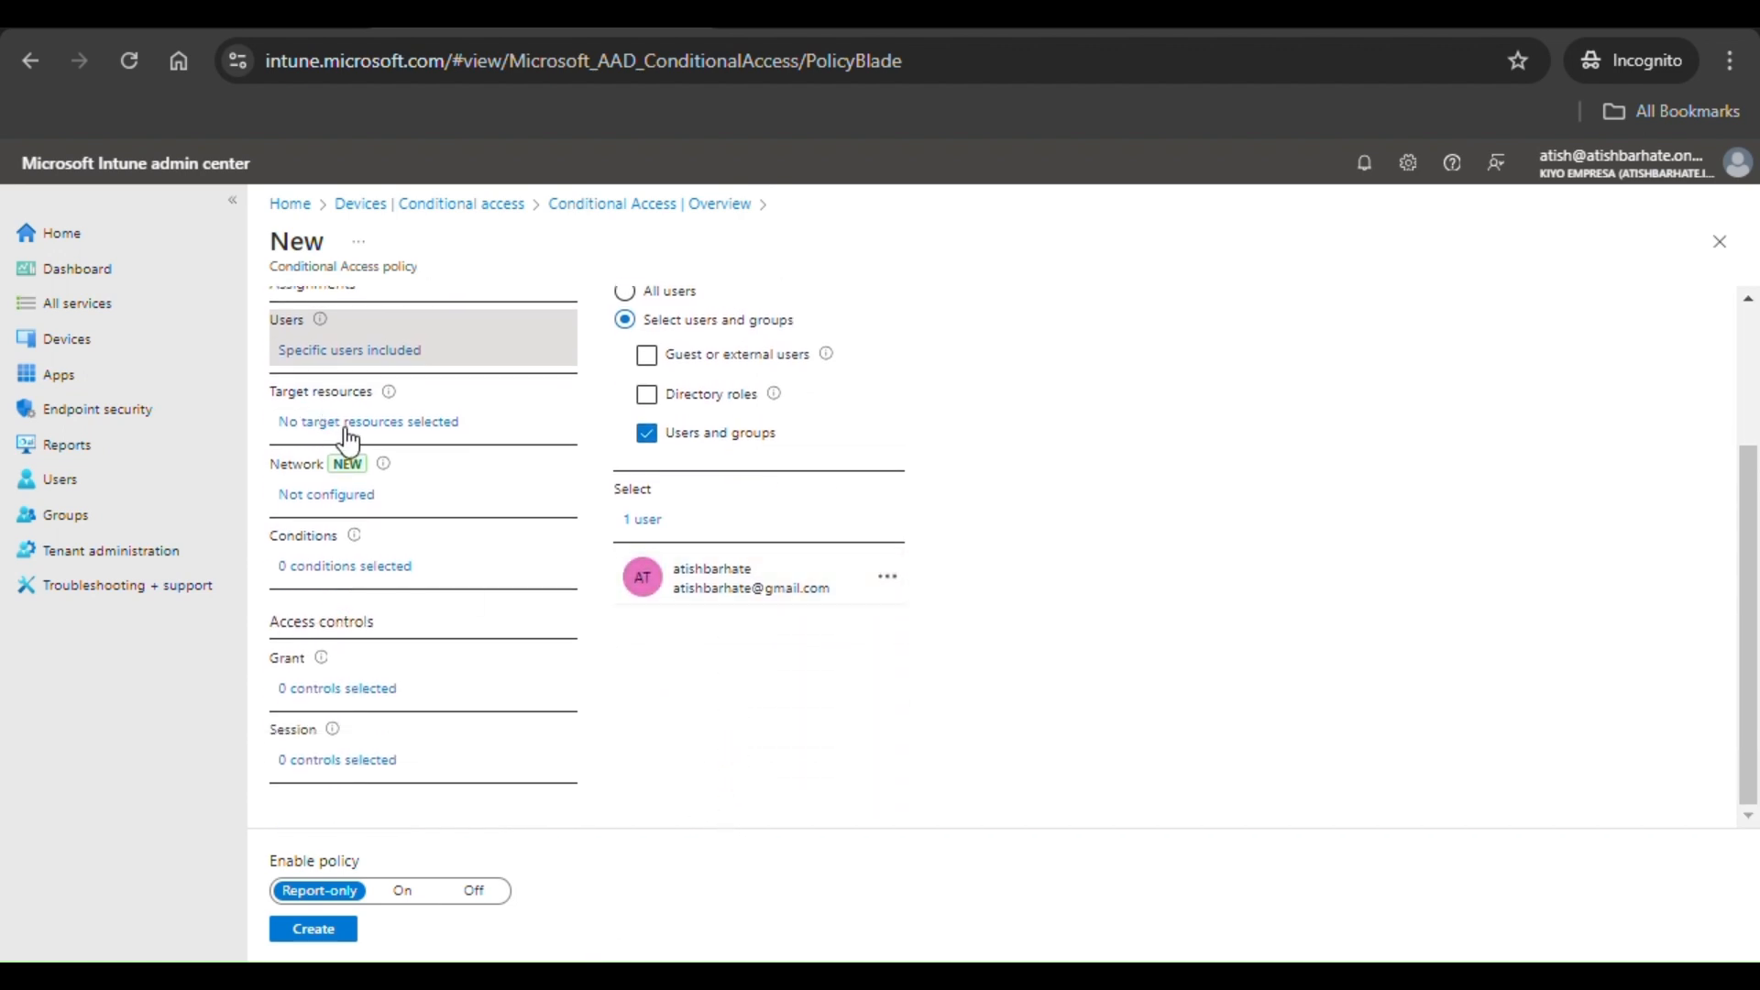
left_click(347, 426)
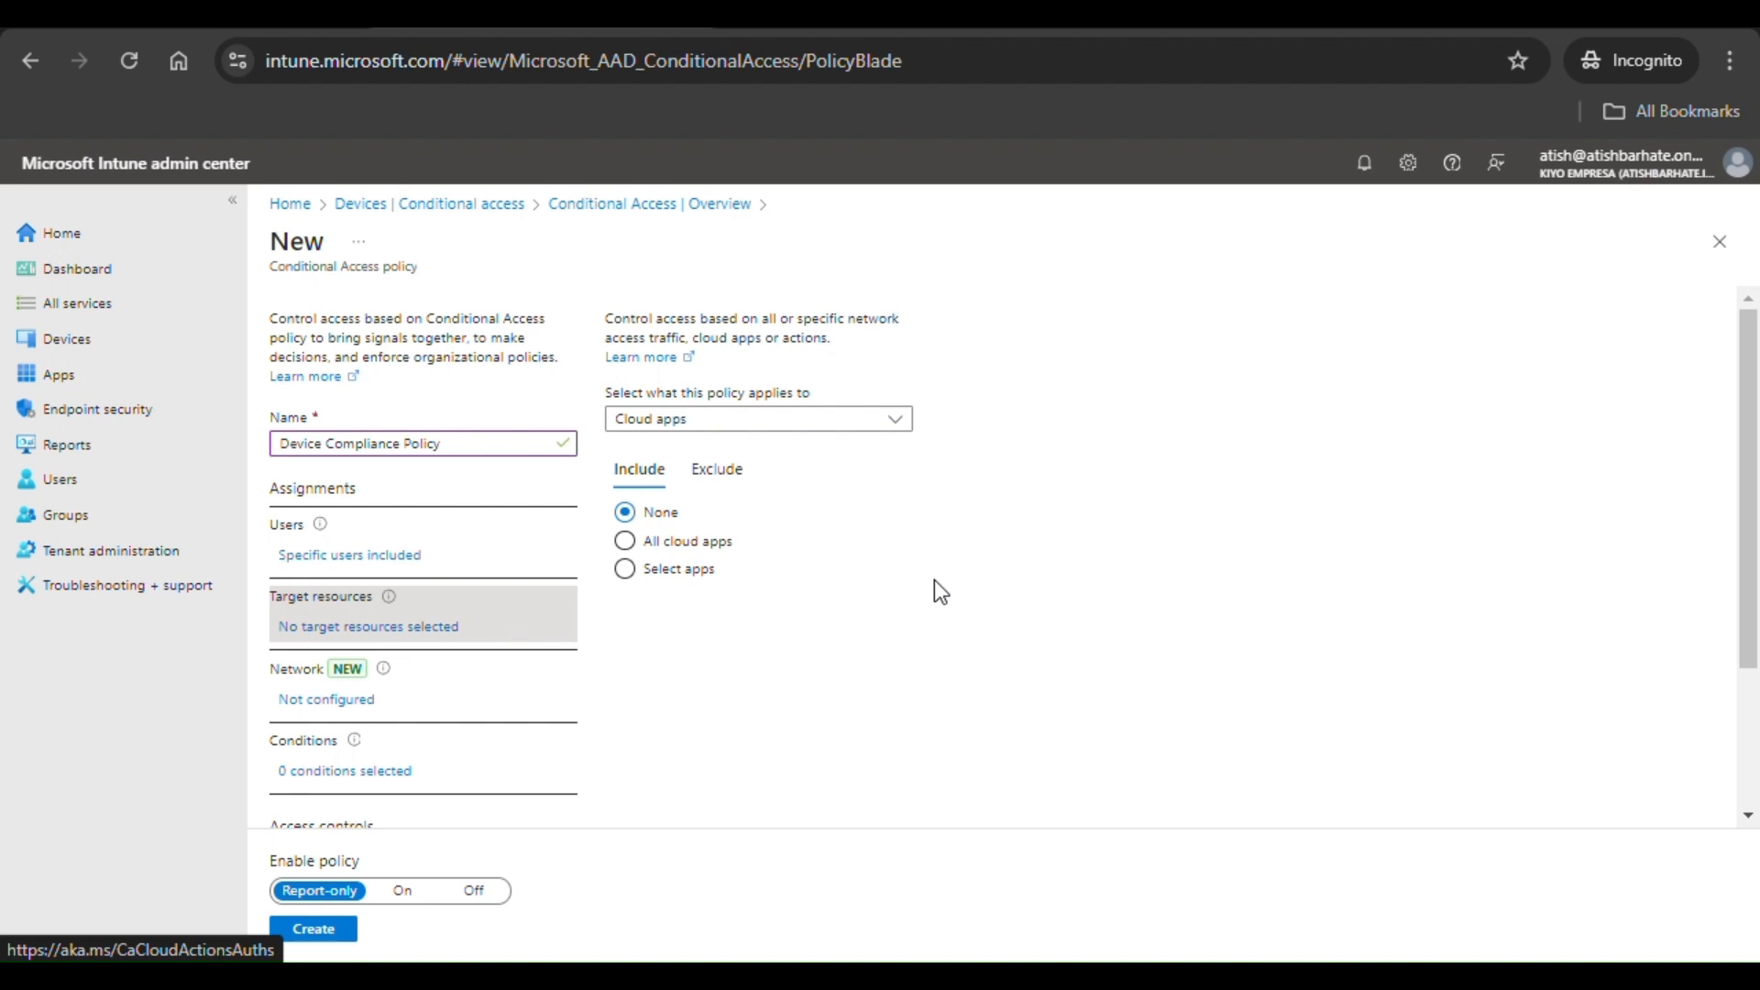
left_click(837, 420)
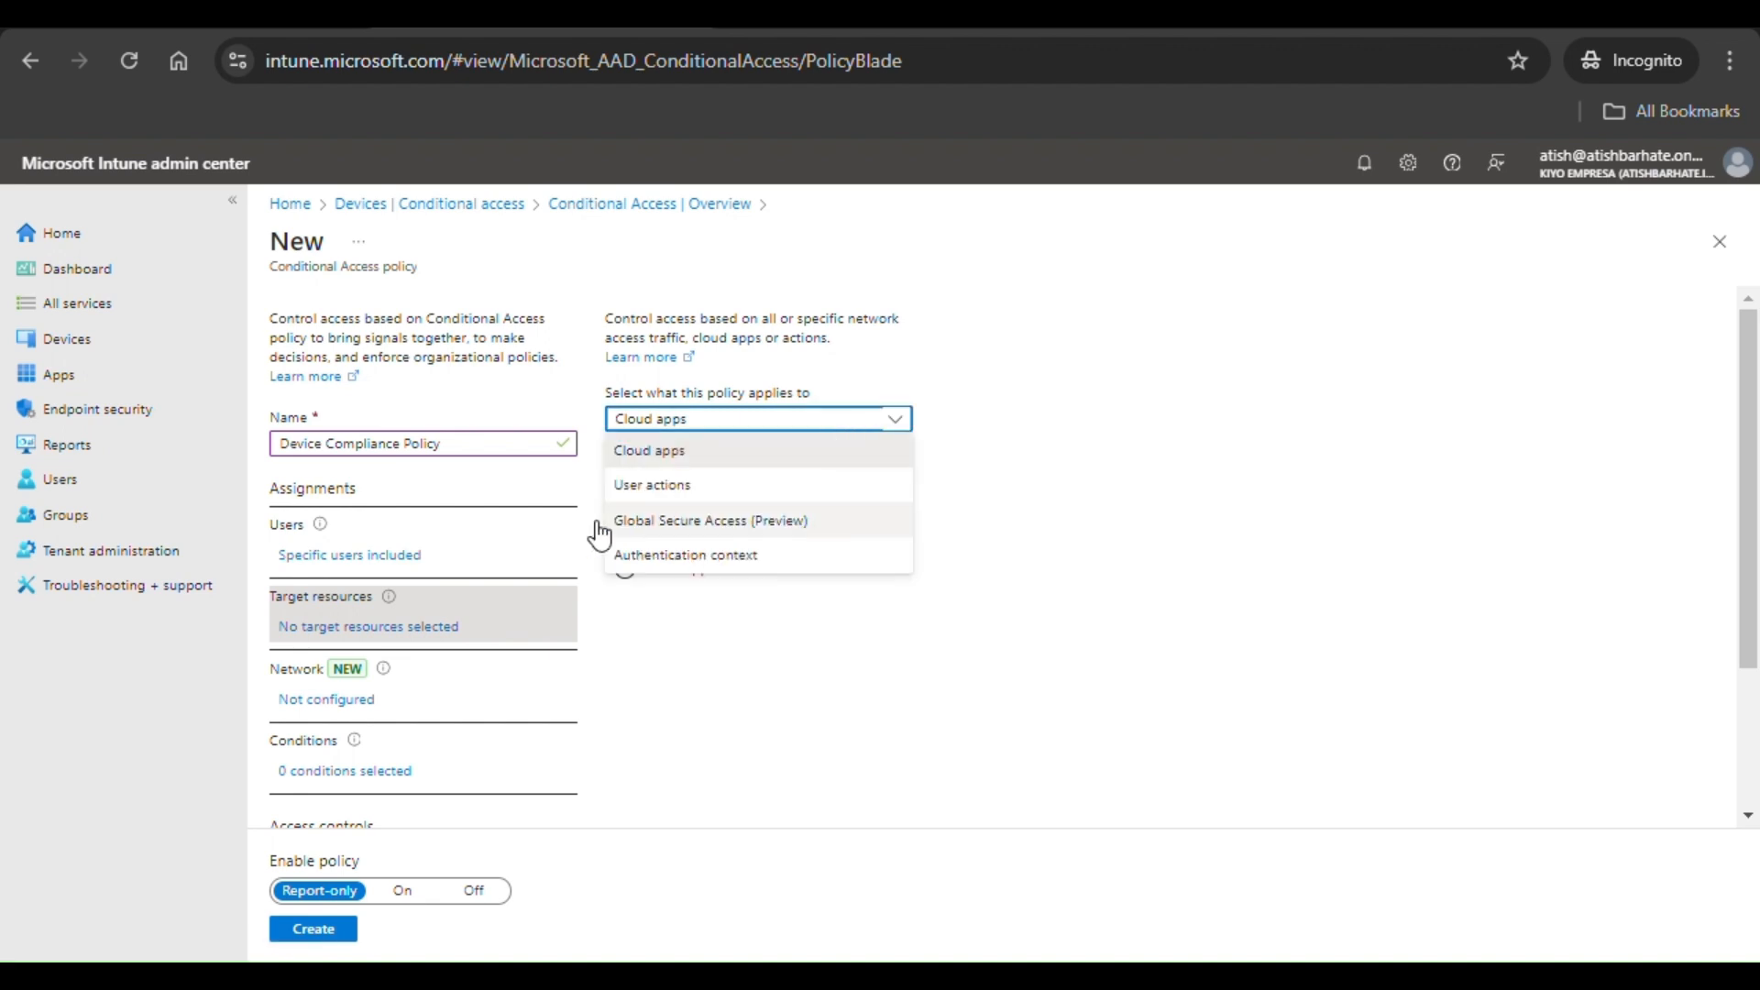
left_click(674, 453)
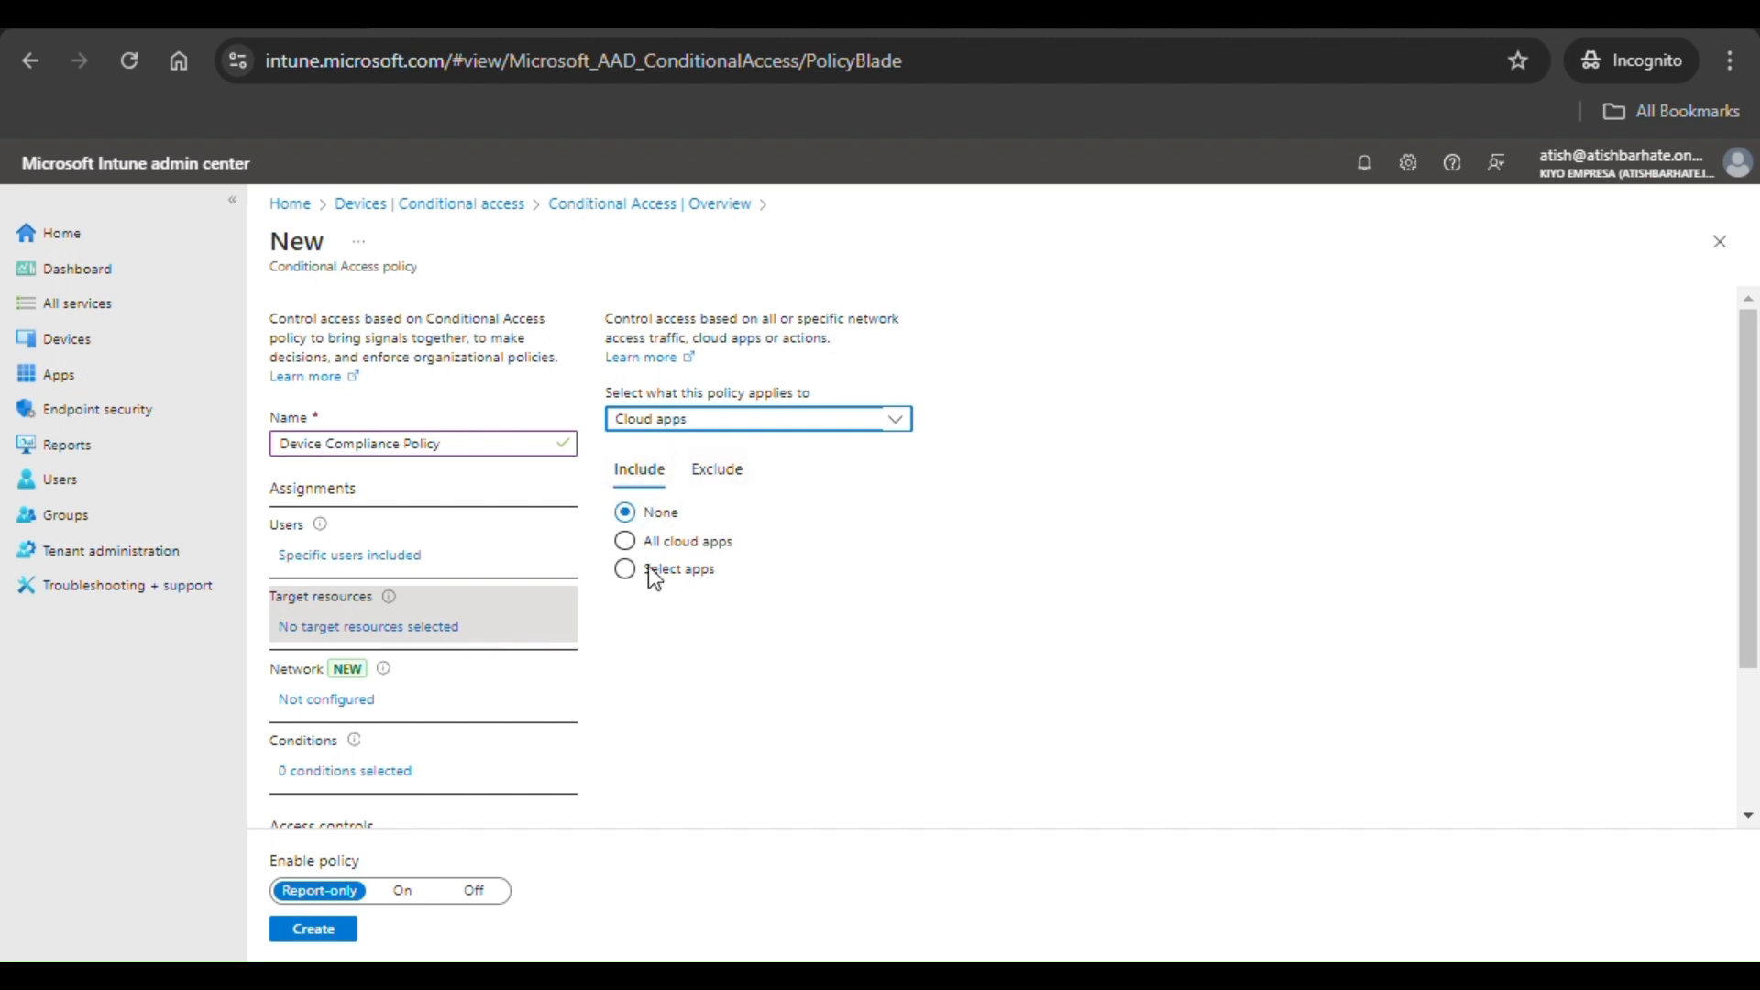
left_click(675, 574)
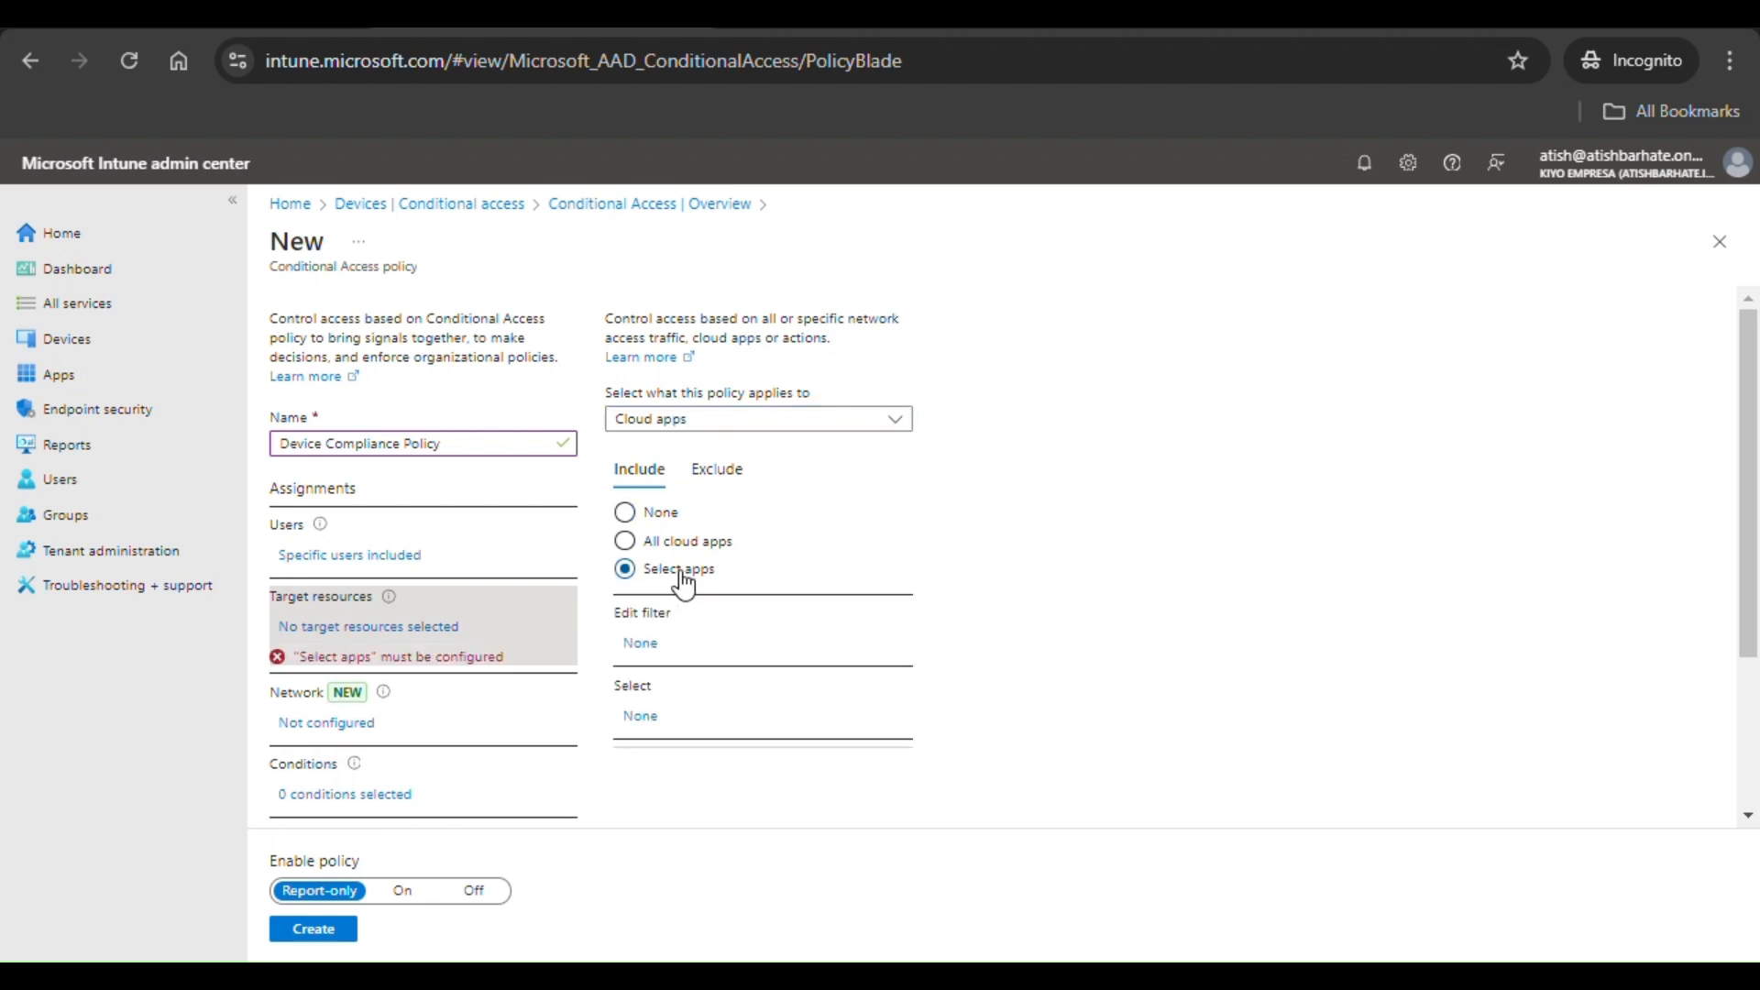
scroll(685, 642, "down", 3)
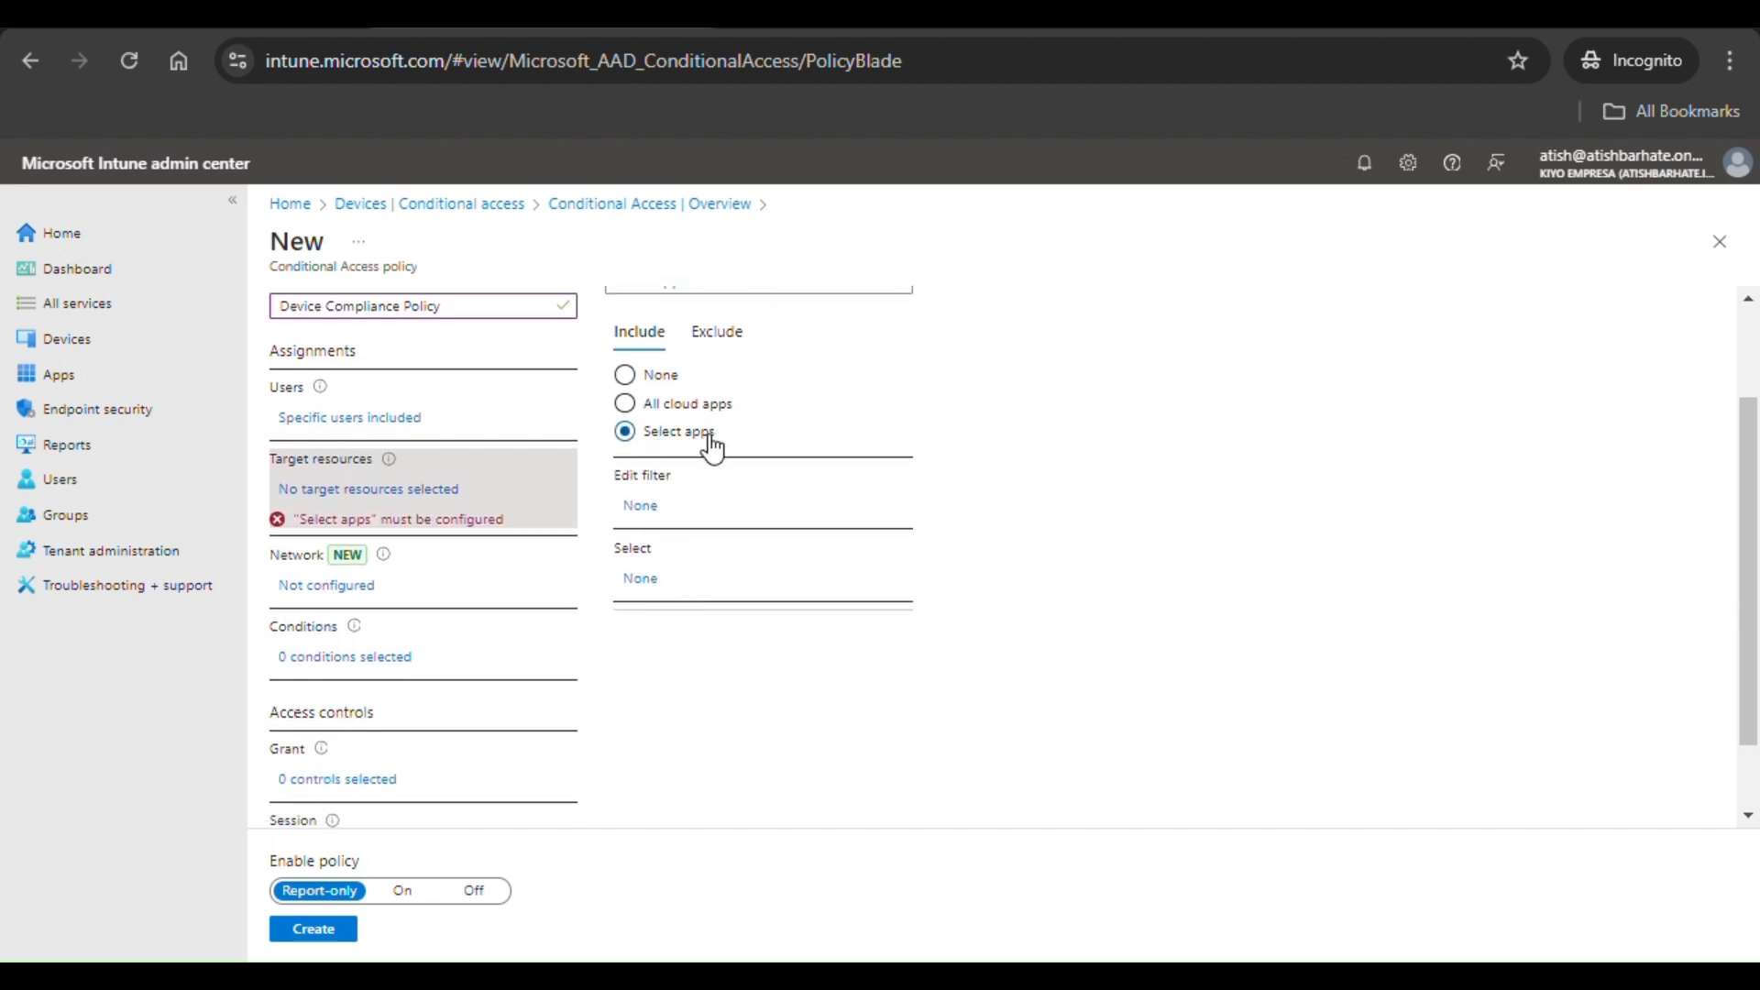
left_click(649, 581)
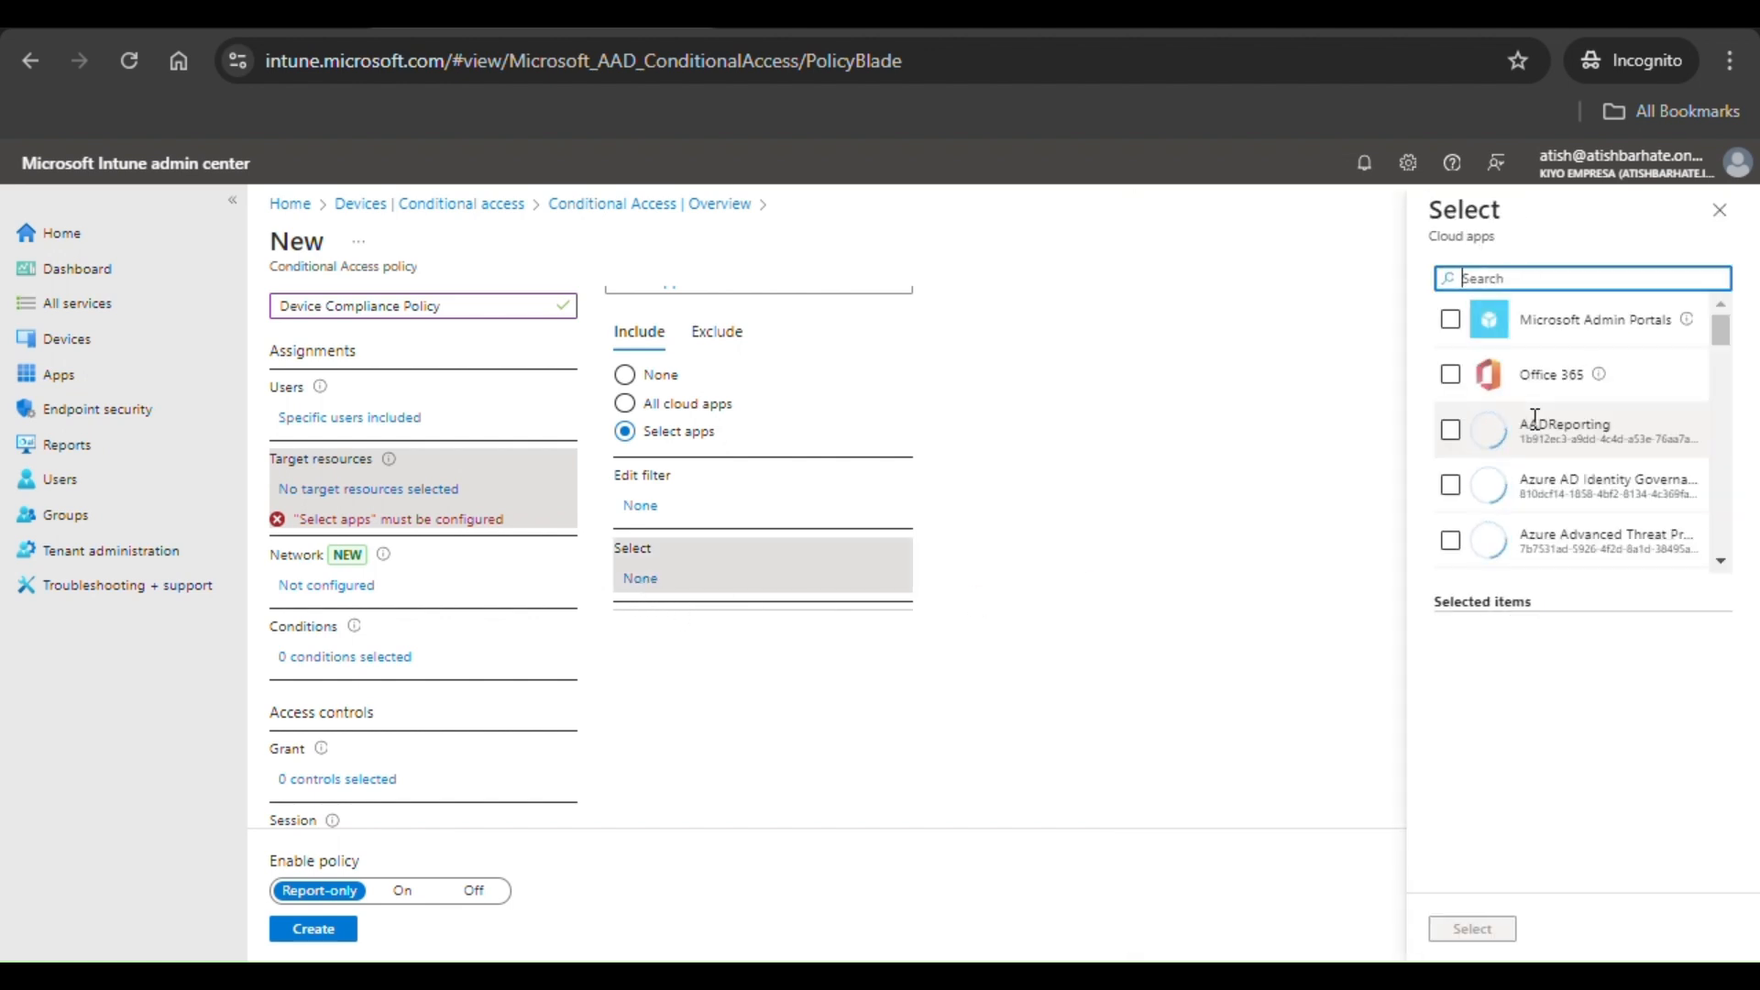
left_click(1450, 374)
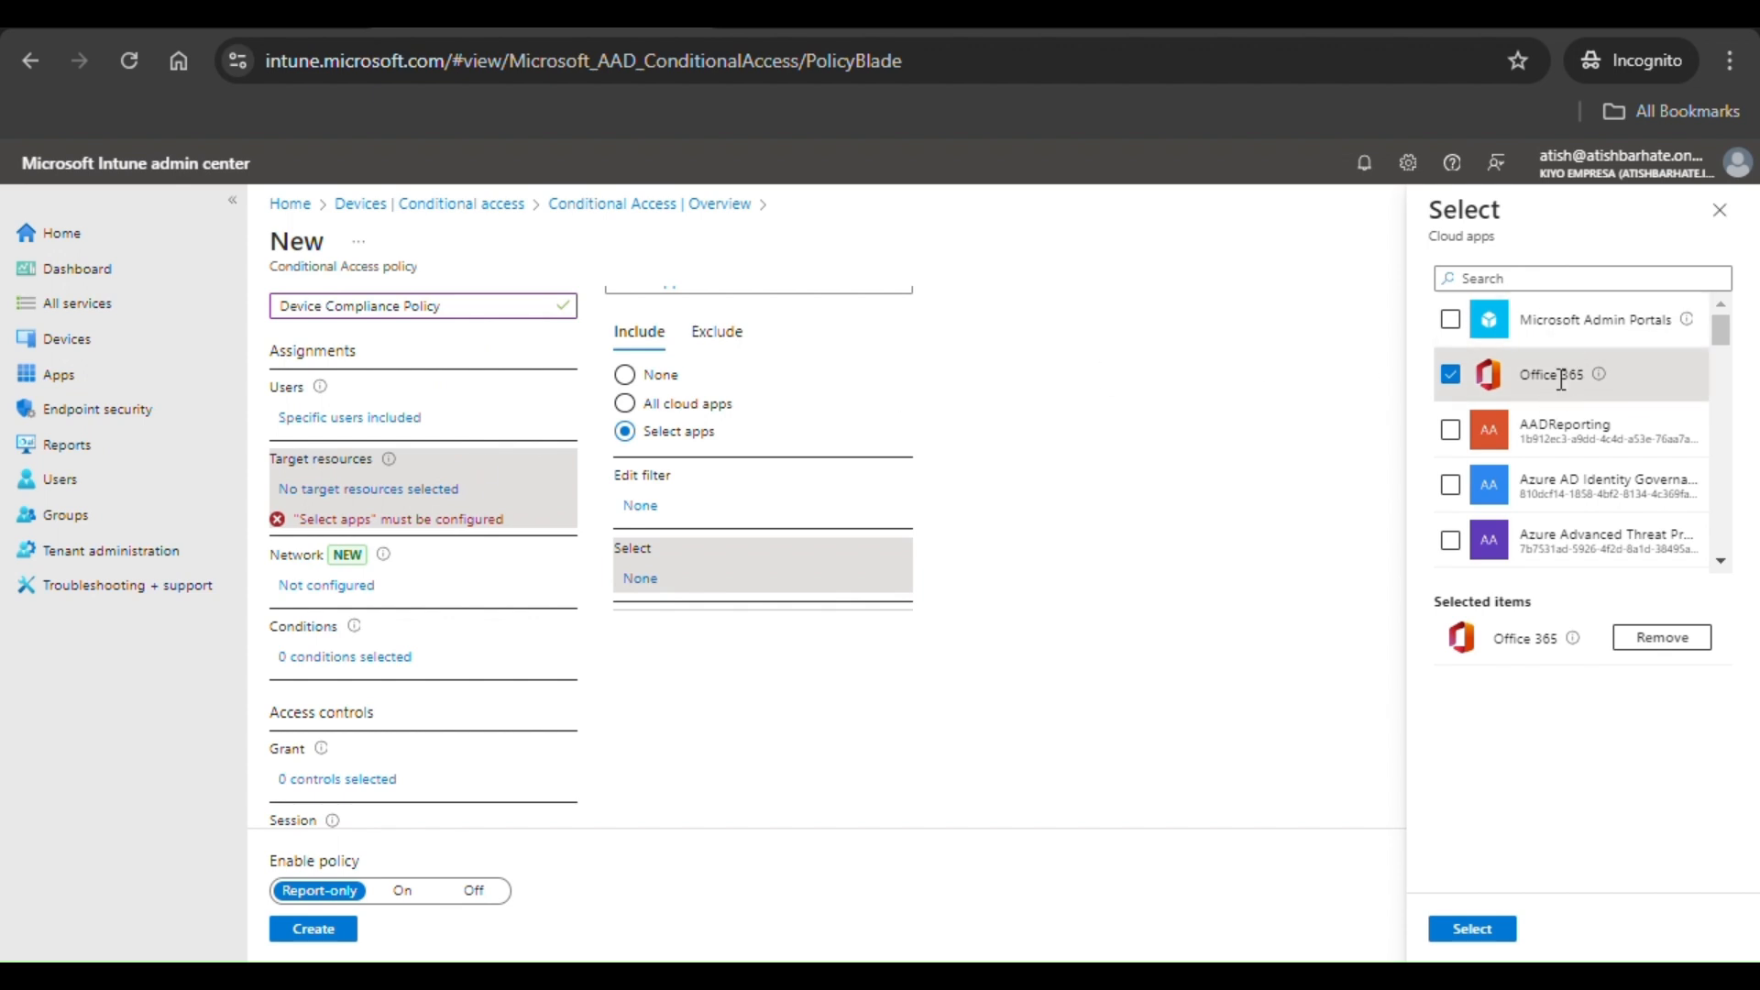
left_click(1487, 936)
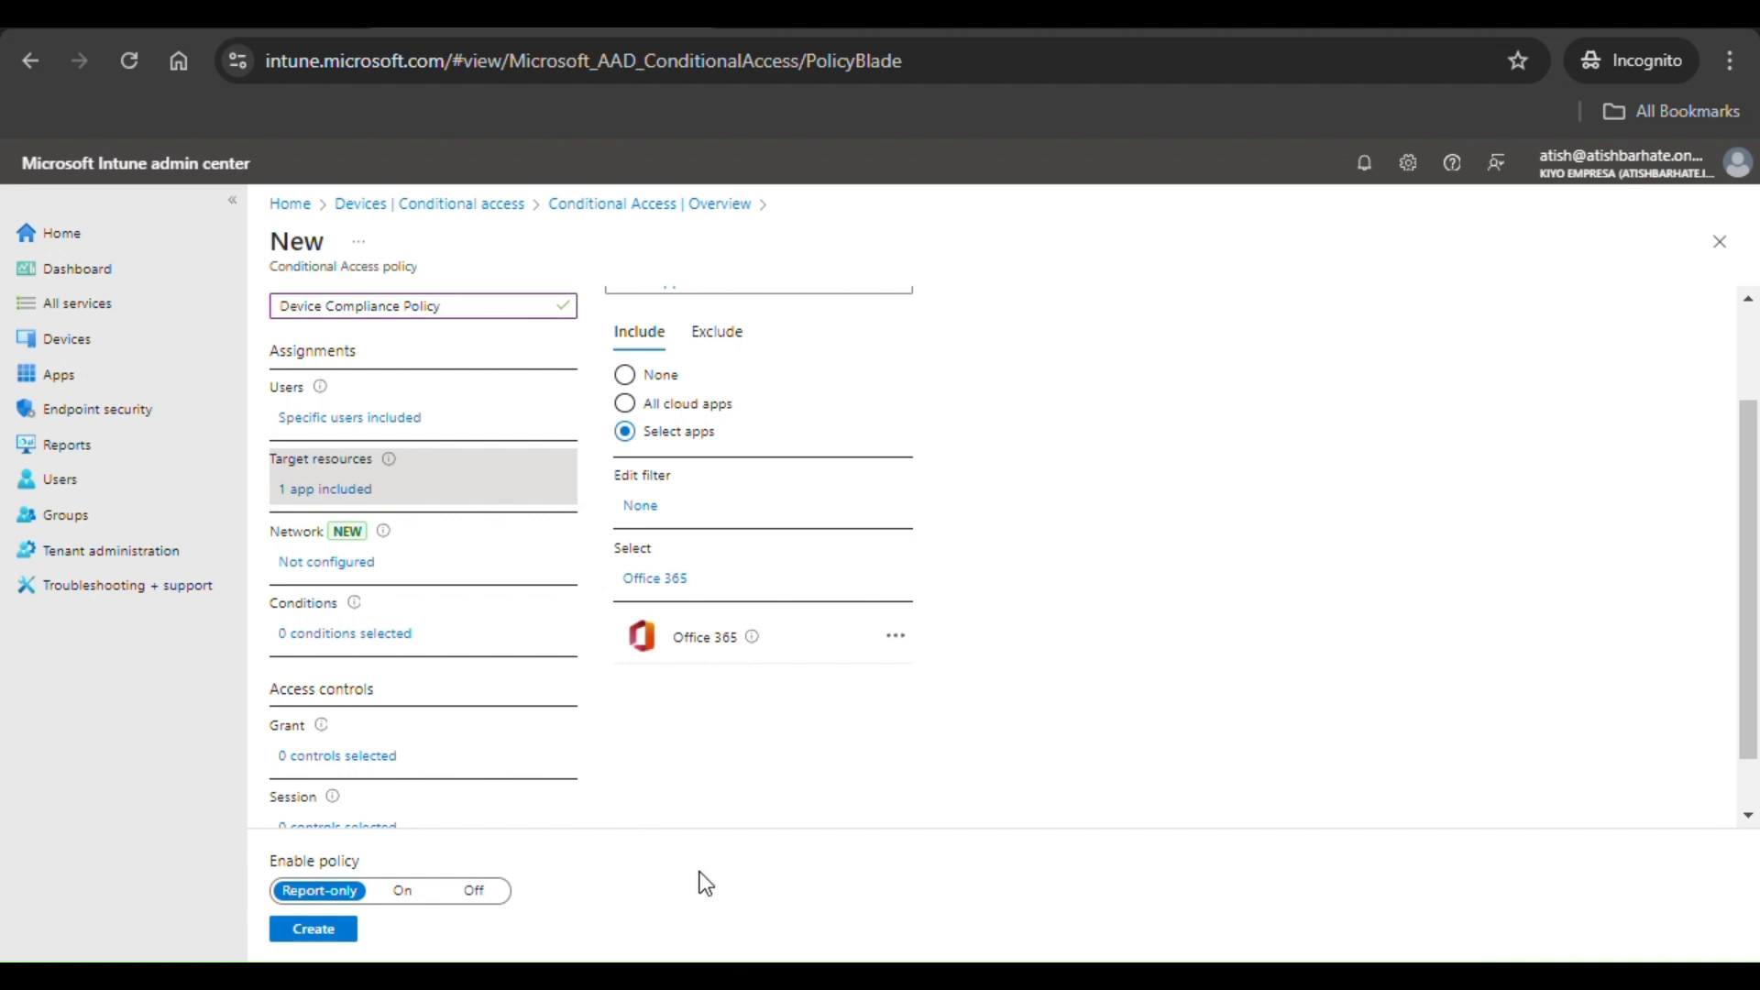
- Turn on the policy's Network configuration and include any network or location
left_click(342, 571)
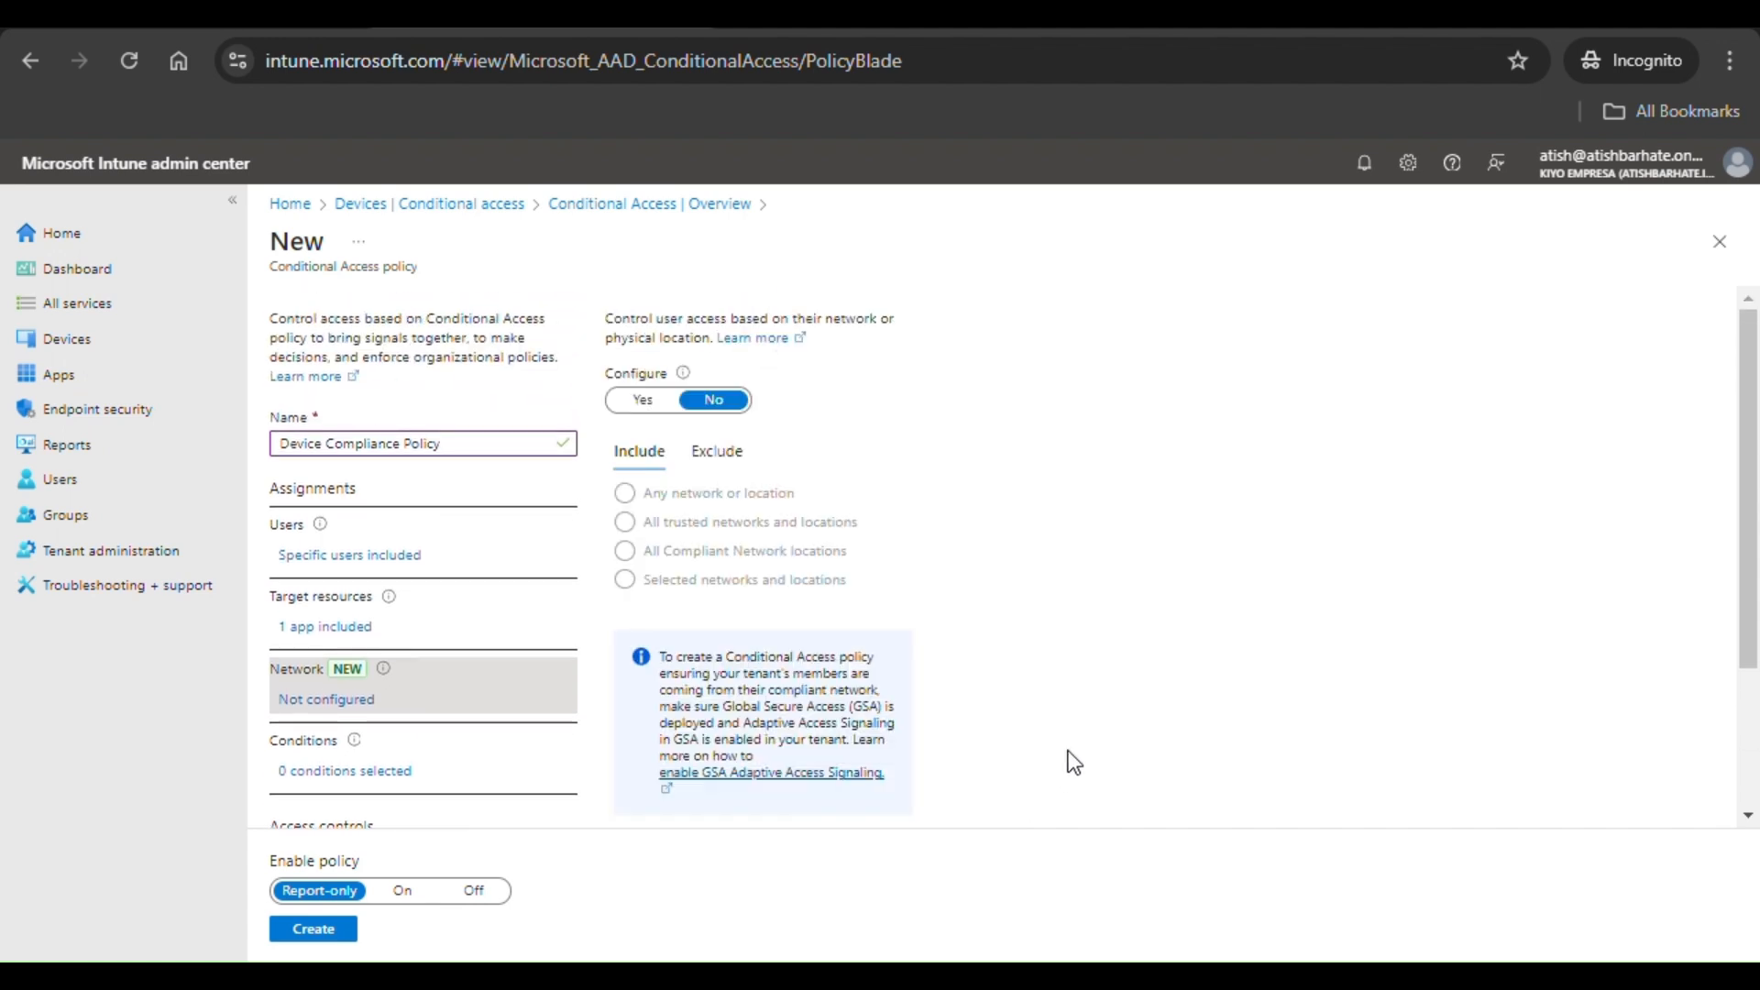
left_click(661, 403)
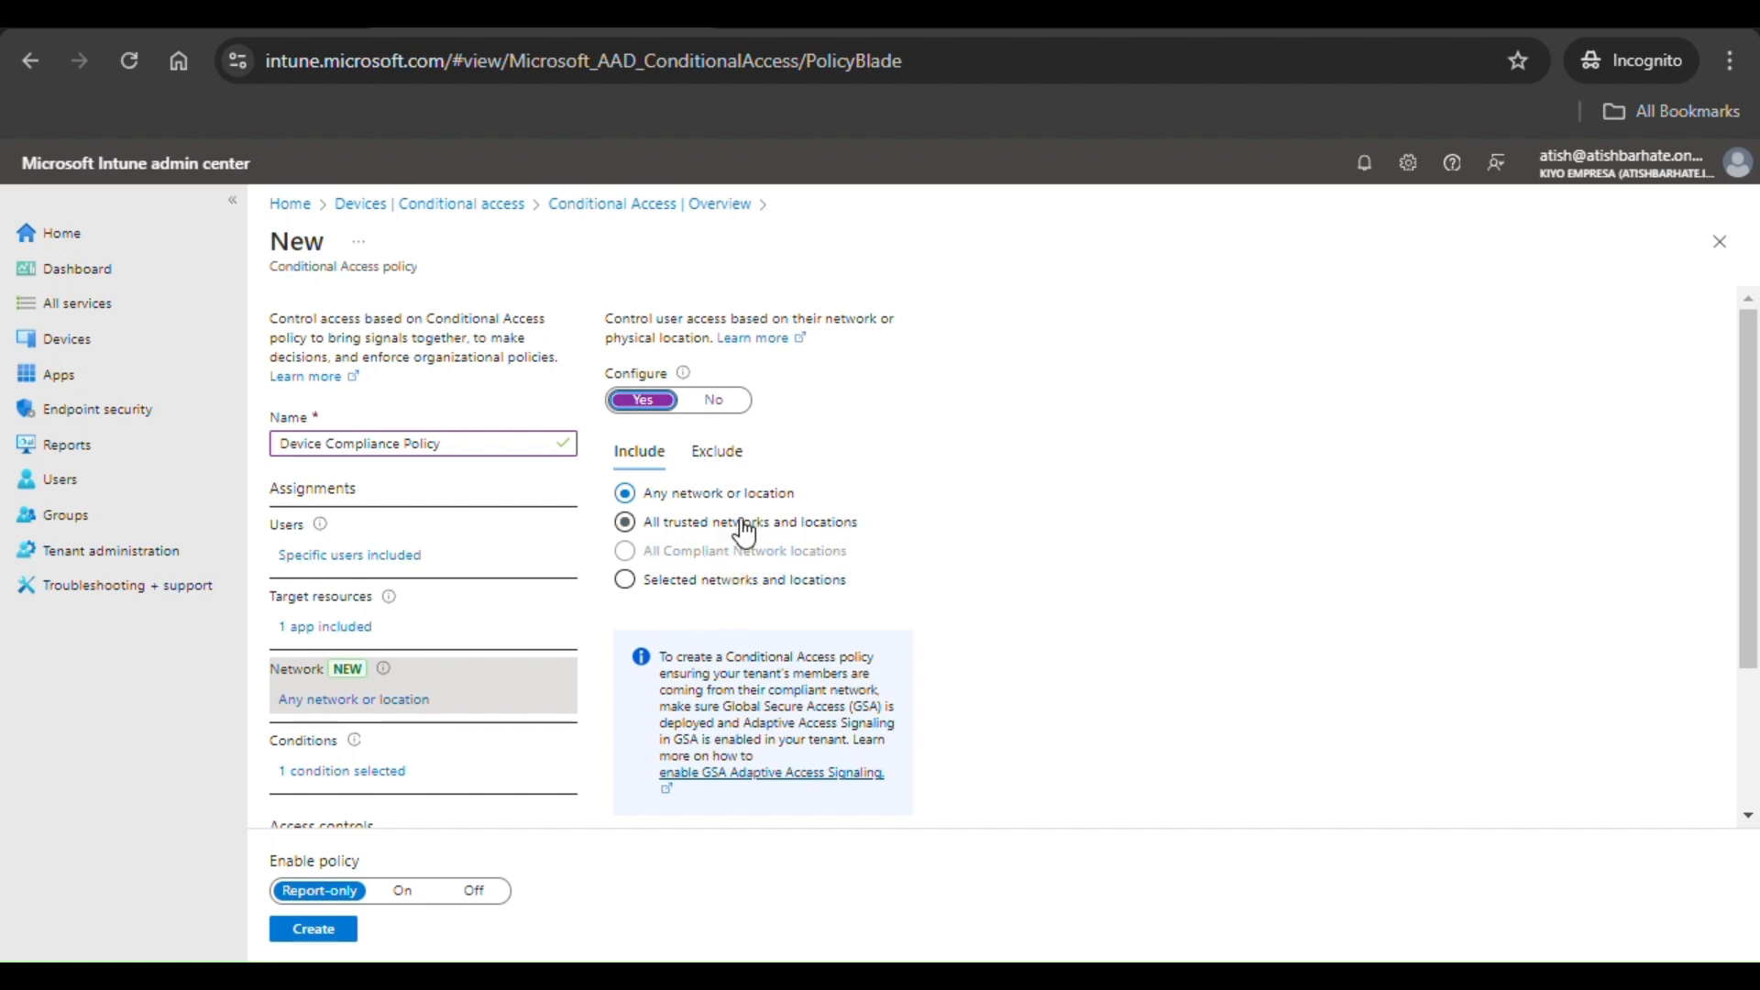
left_click(675, 594)
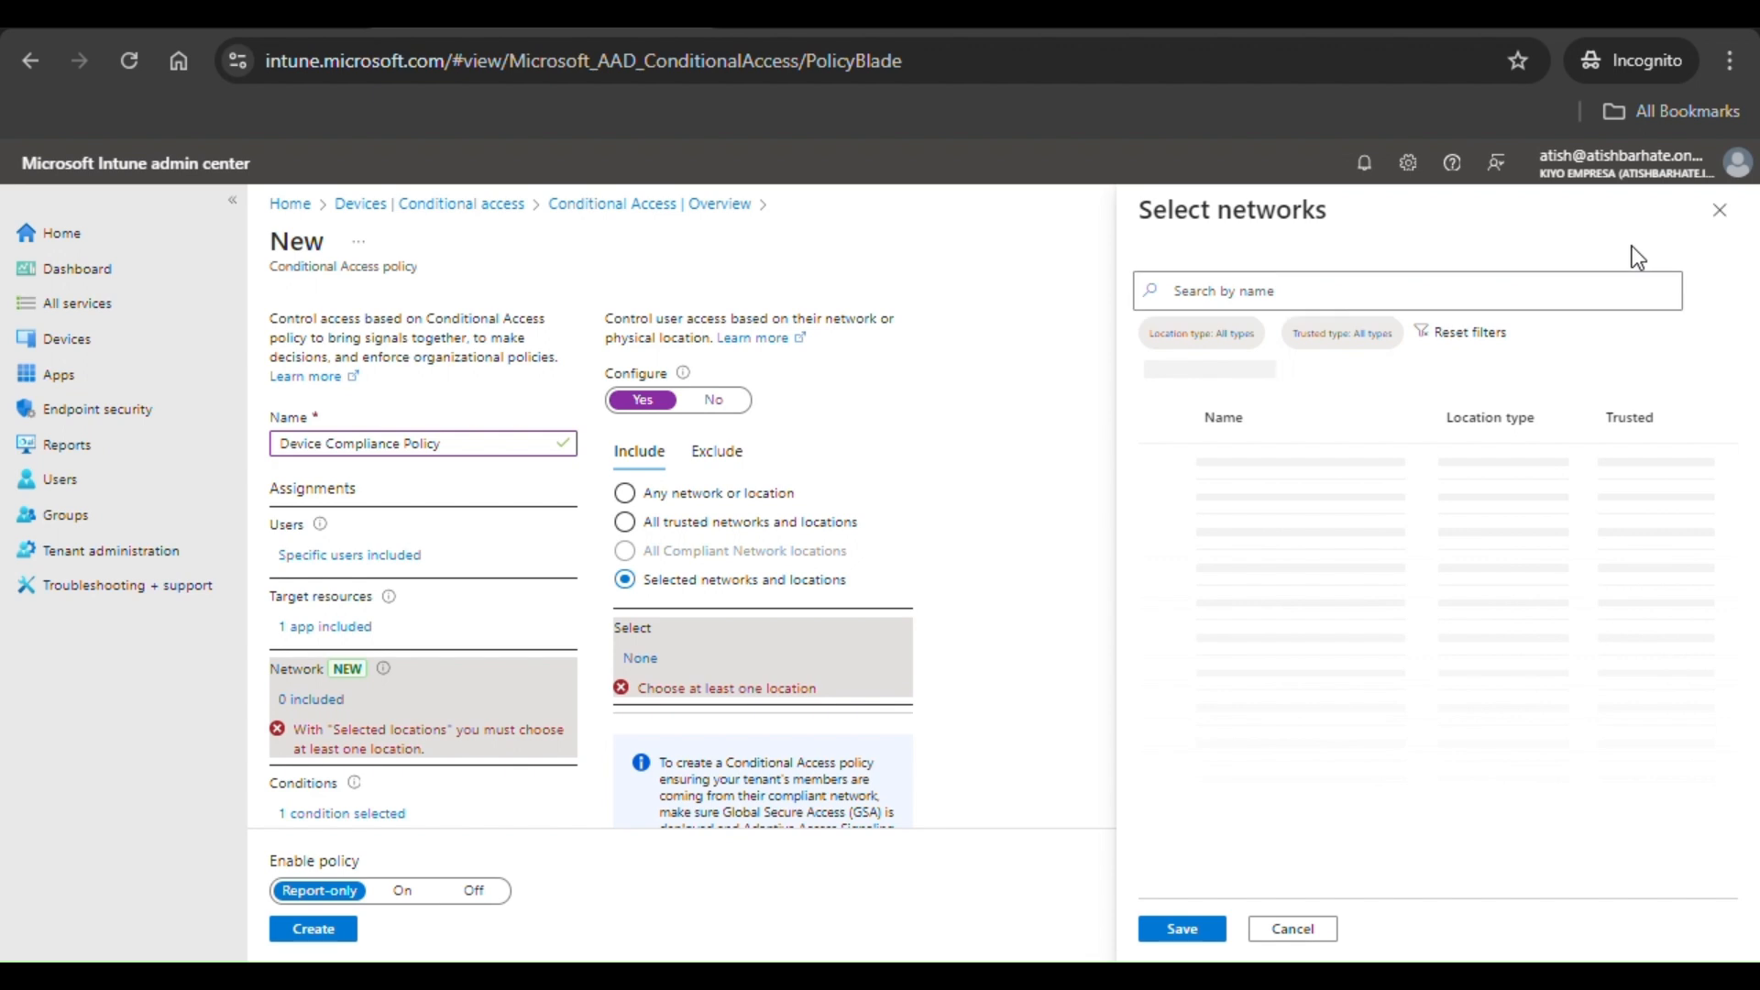
left_click(1722, 223)
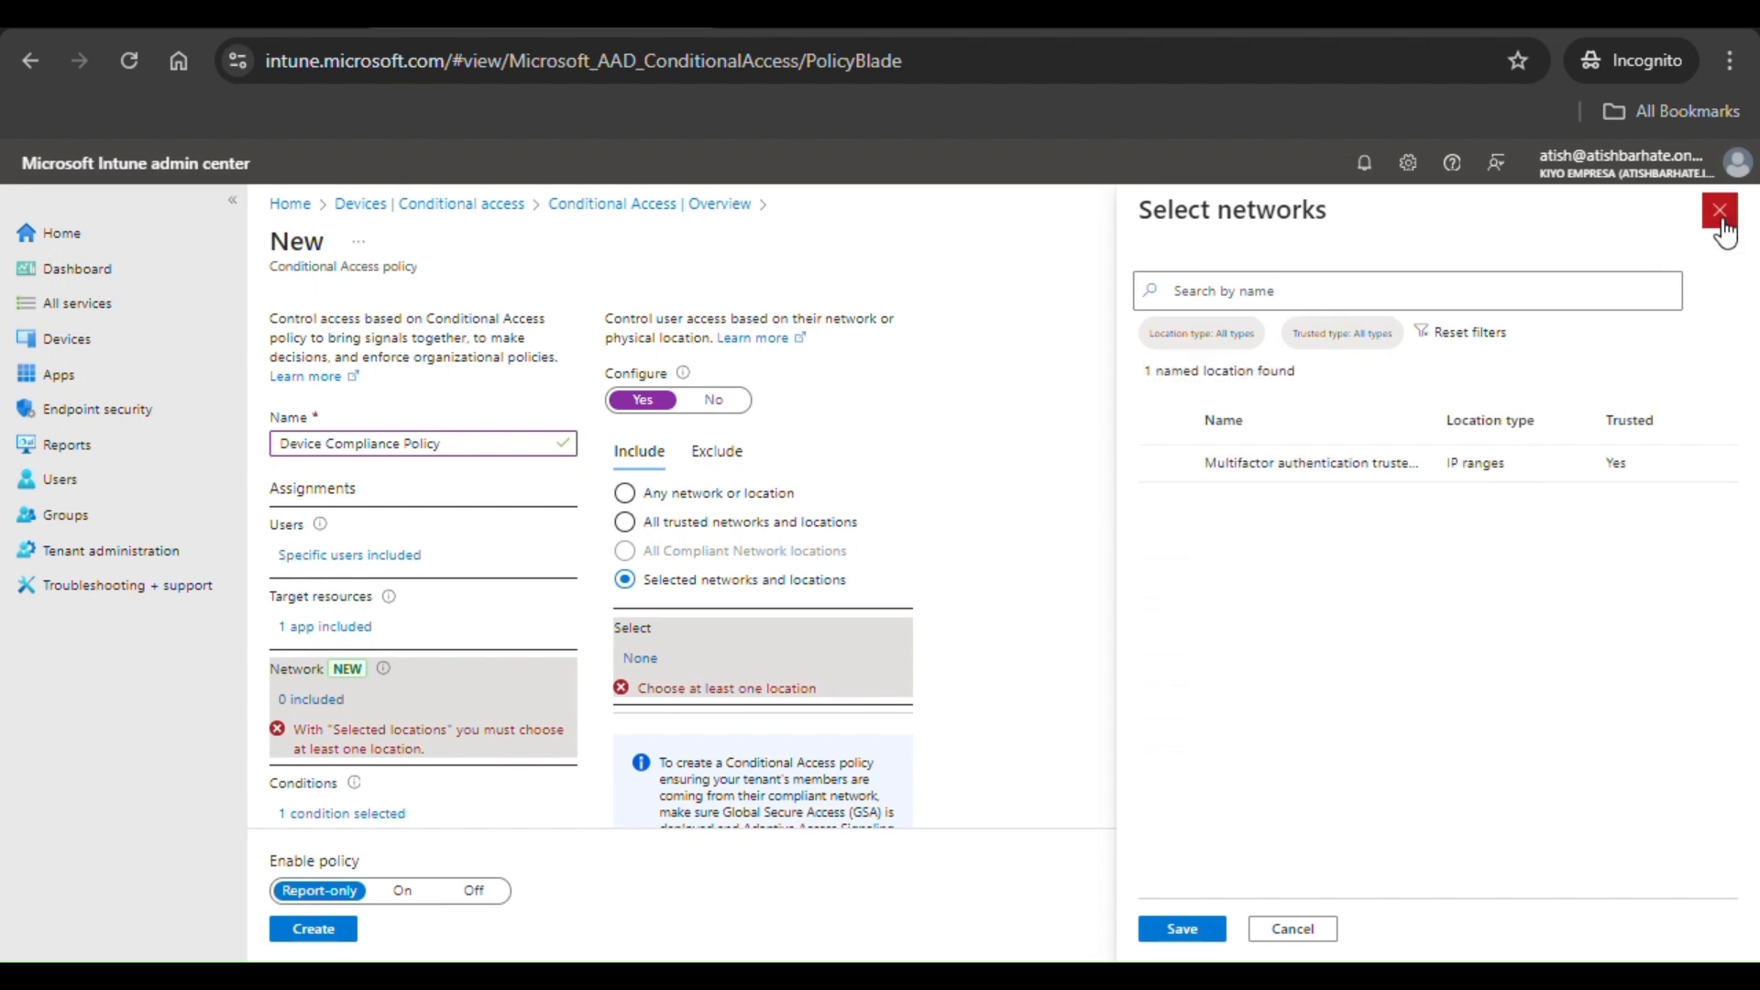
left_click(695, 498)
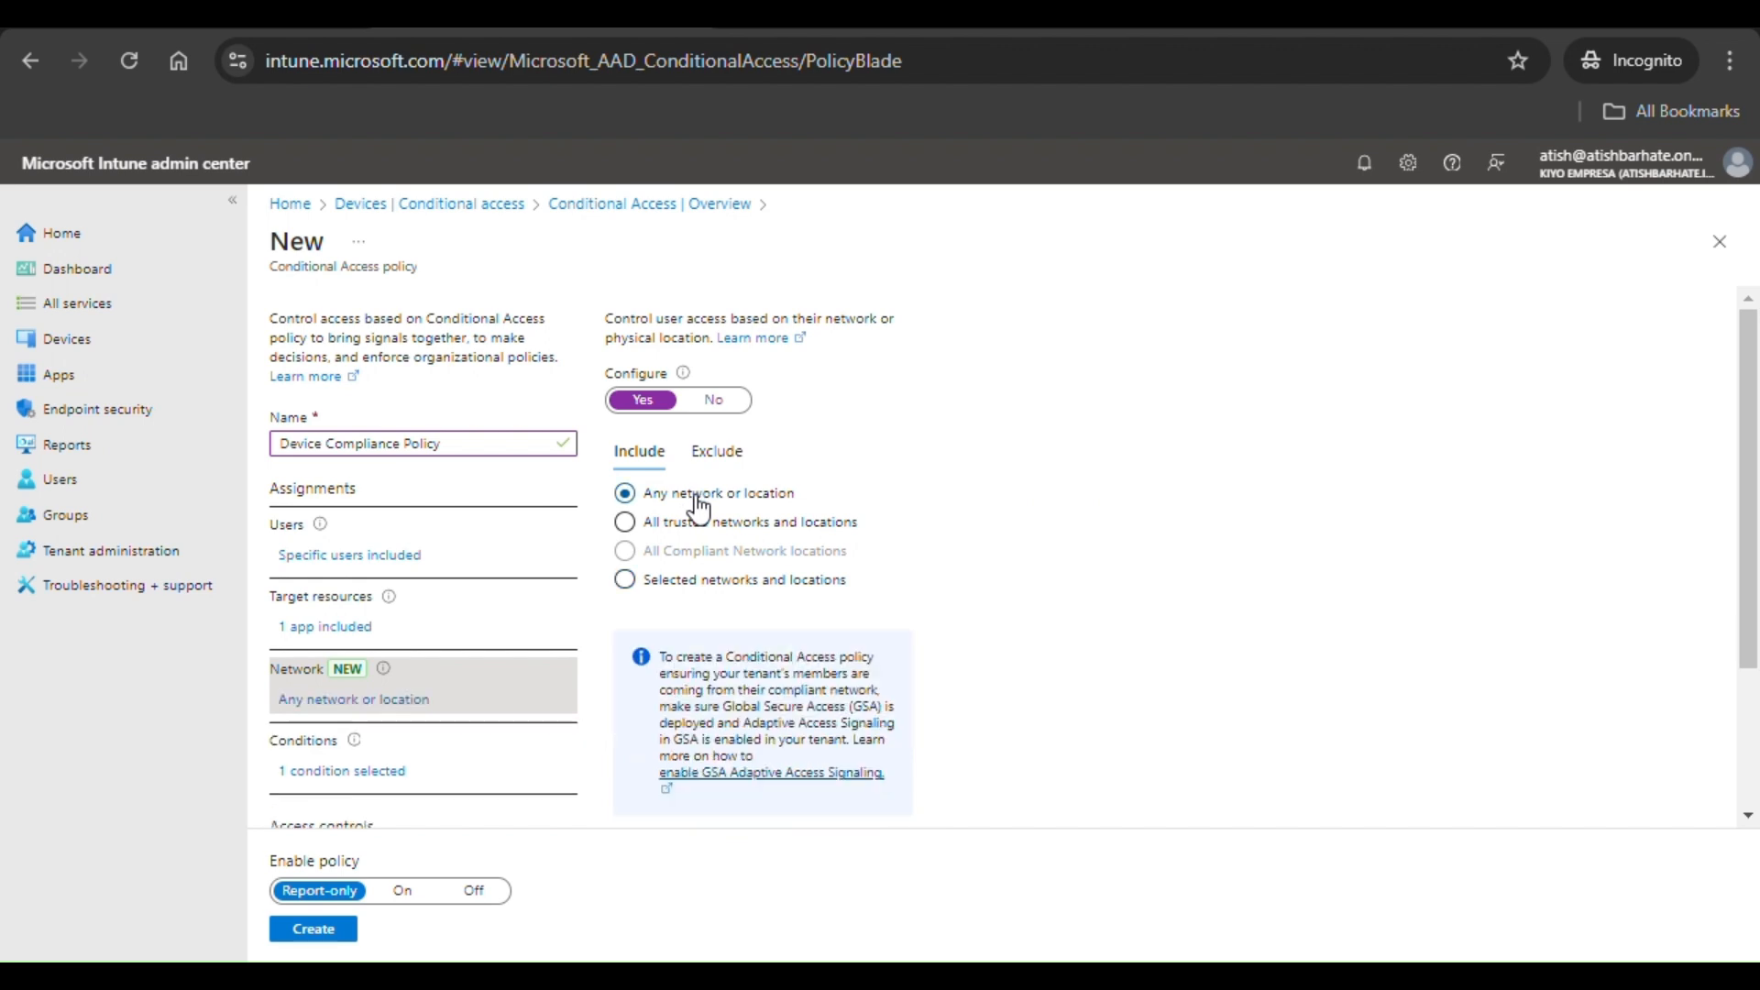
- Configure the policy's User risk condition with the Low risk level
scroll(543, 810, "down", 3)
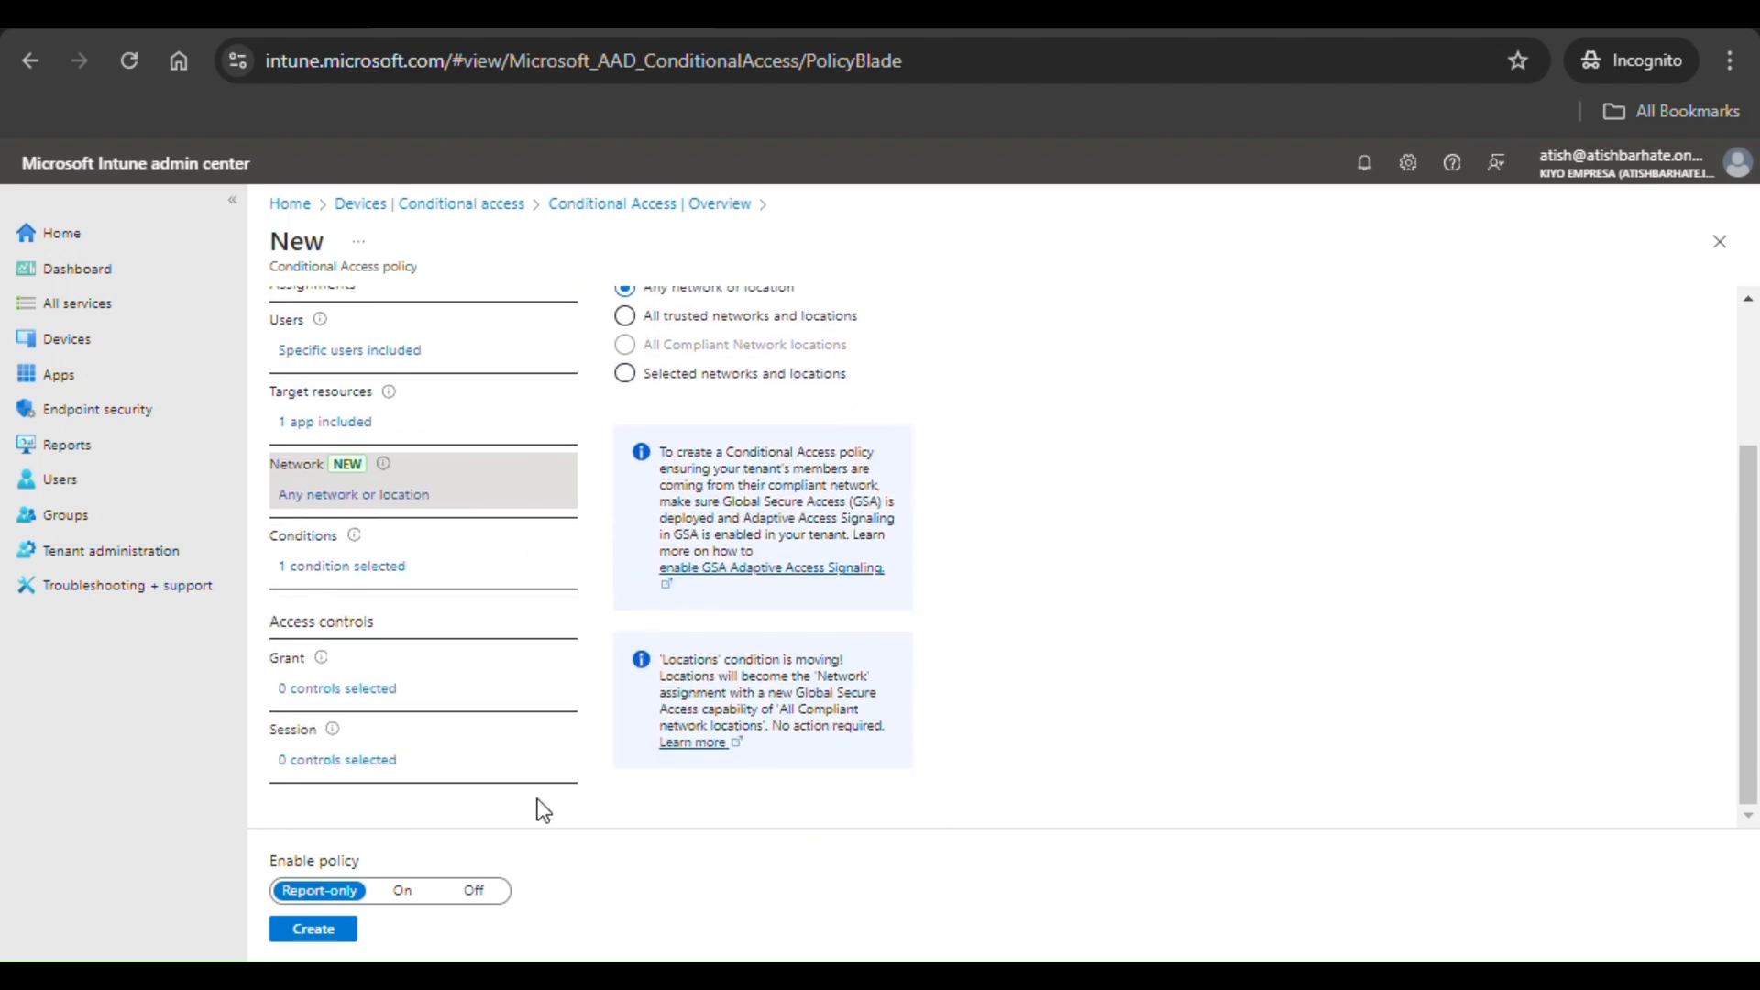
left_click(367, 569)
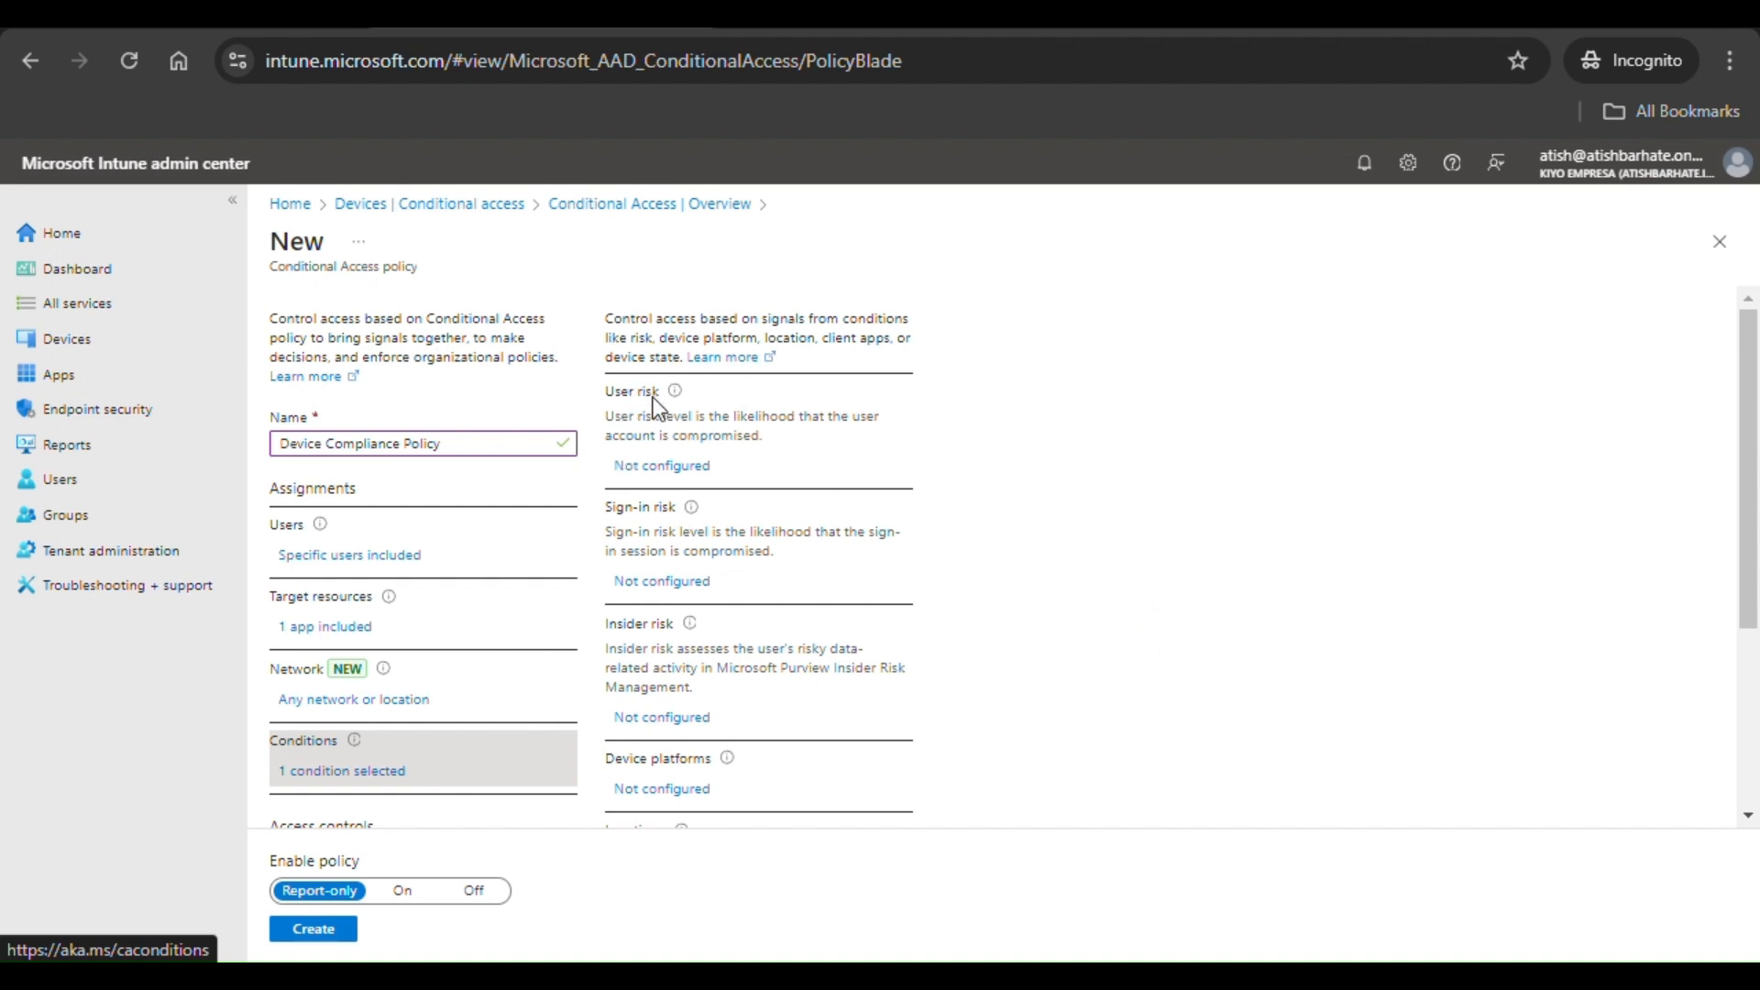
scroll(704, 802, "down", 2)
scroll(700, 797, "up", 2)
left_click(700, 465)
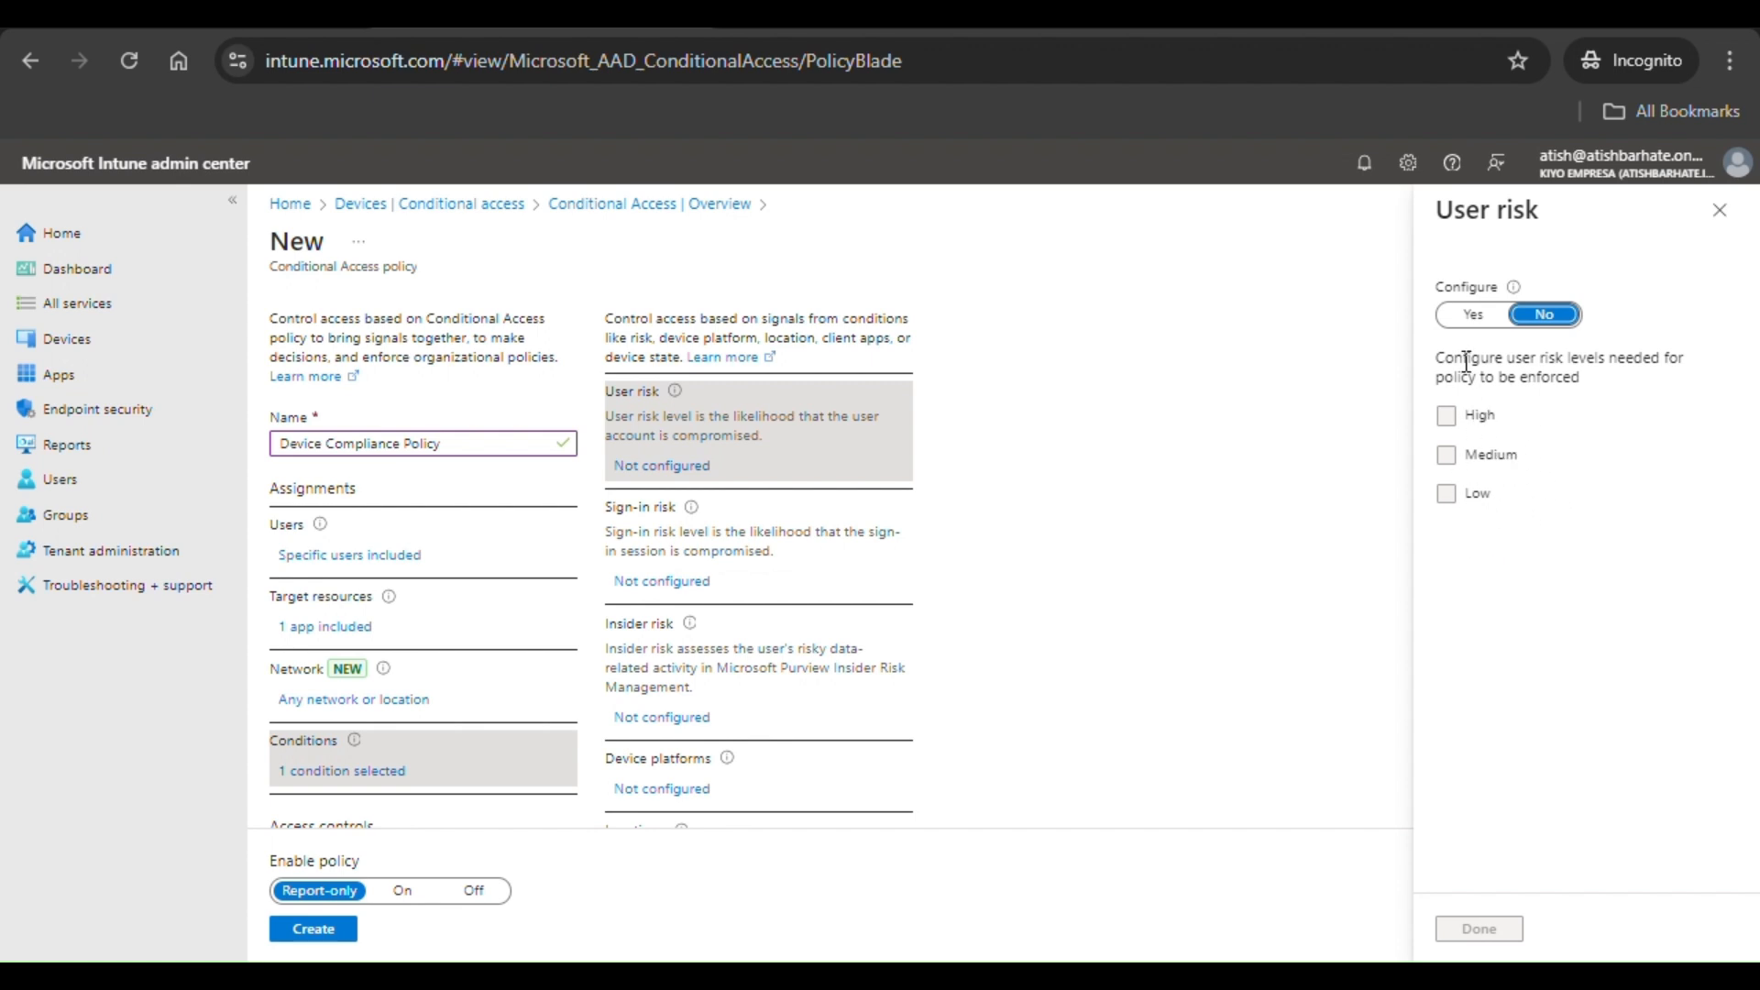
left_click(1476, 315)
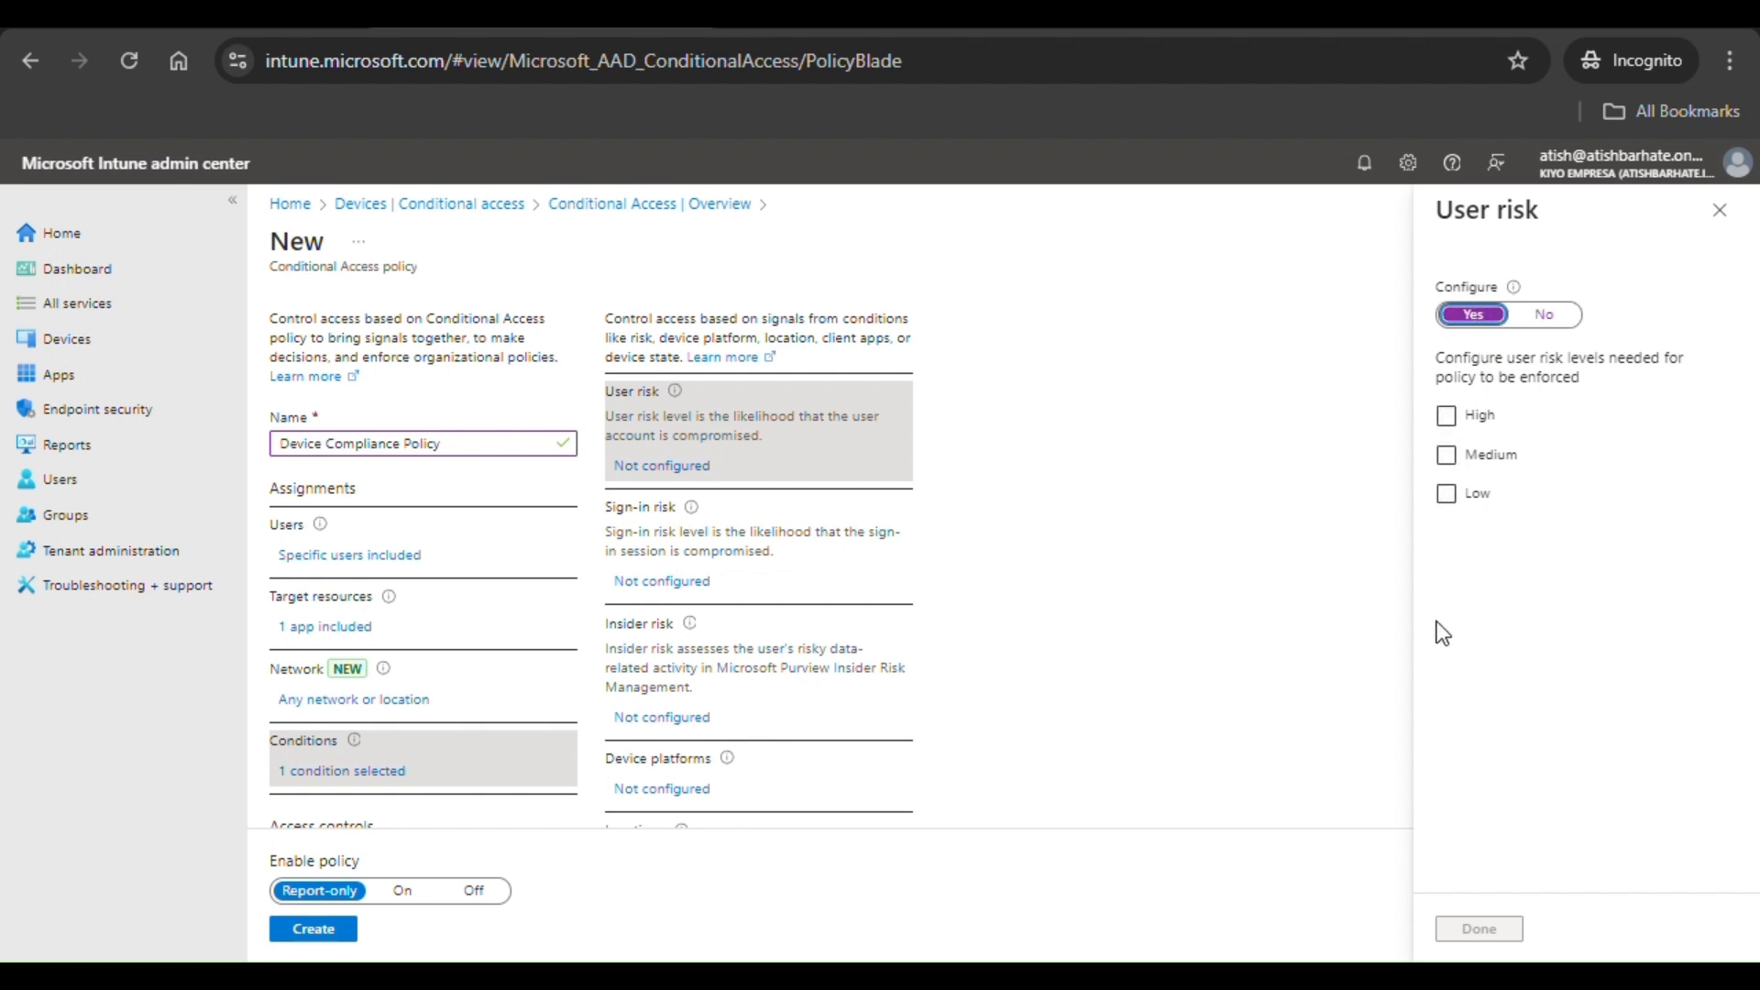
left_click(1449, 496)
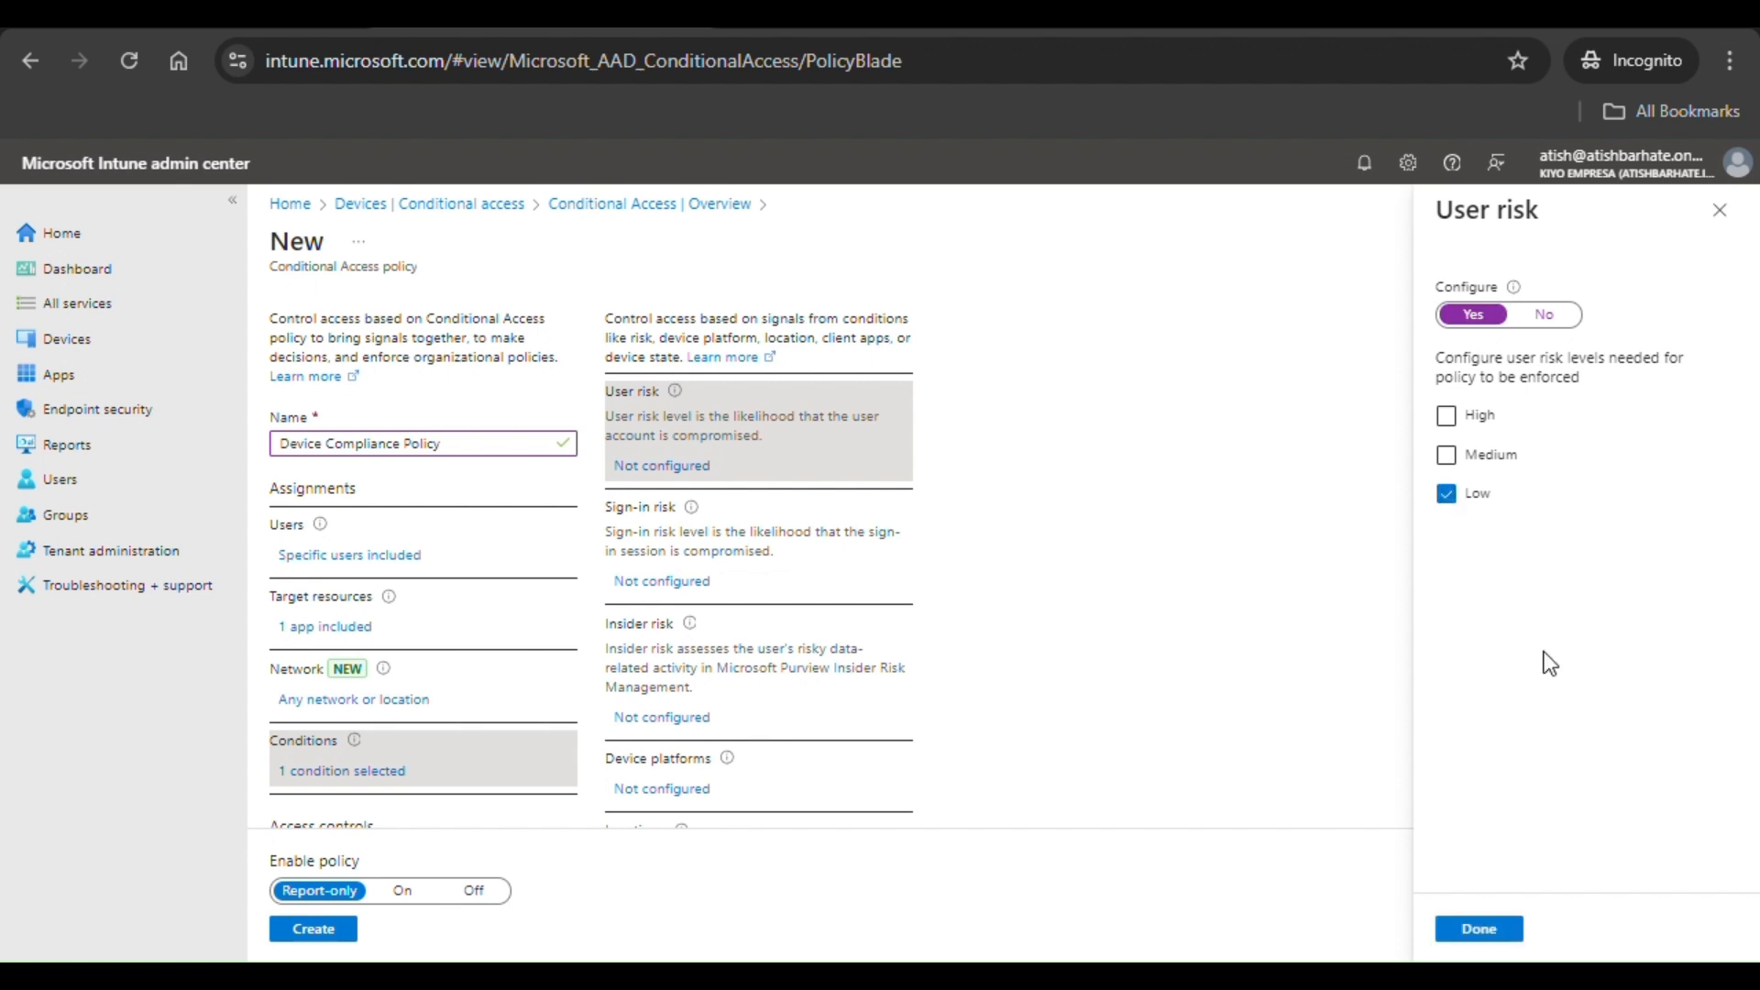
left_click(1494, 931)
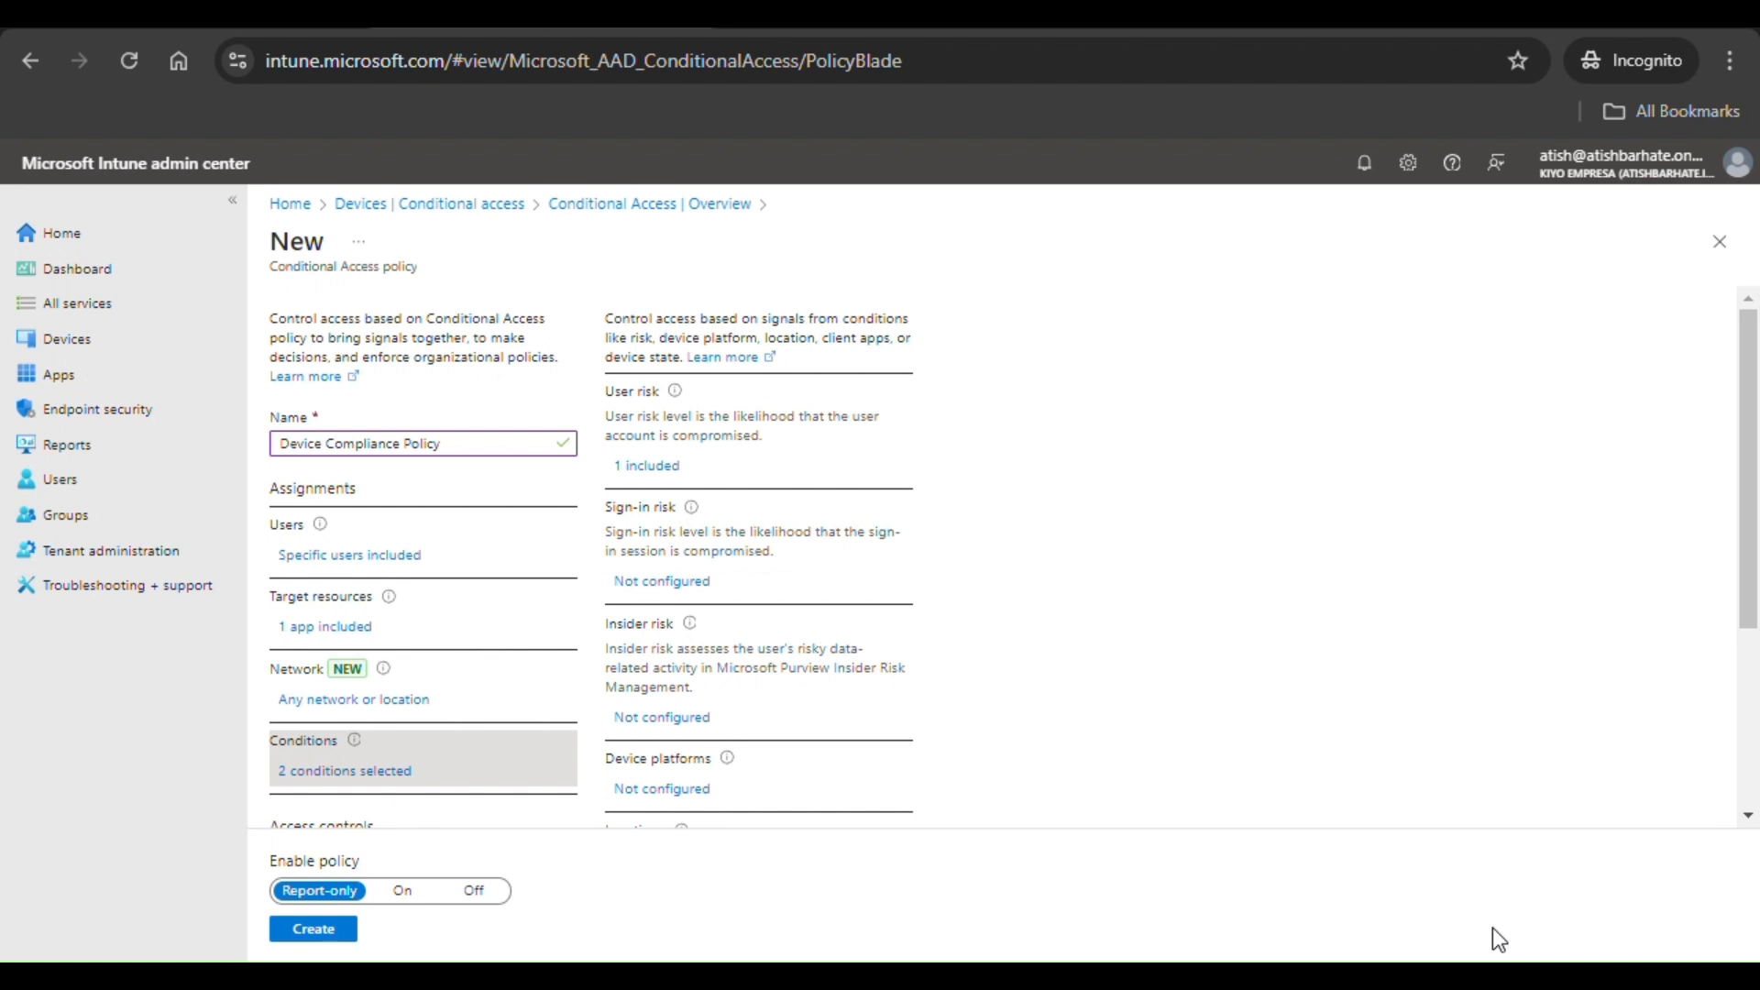
- Configure the Sign-in risk condition with the No risk level
scroll(523, 718, "down", 3)
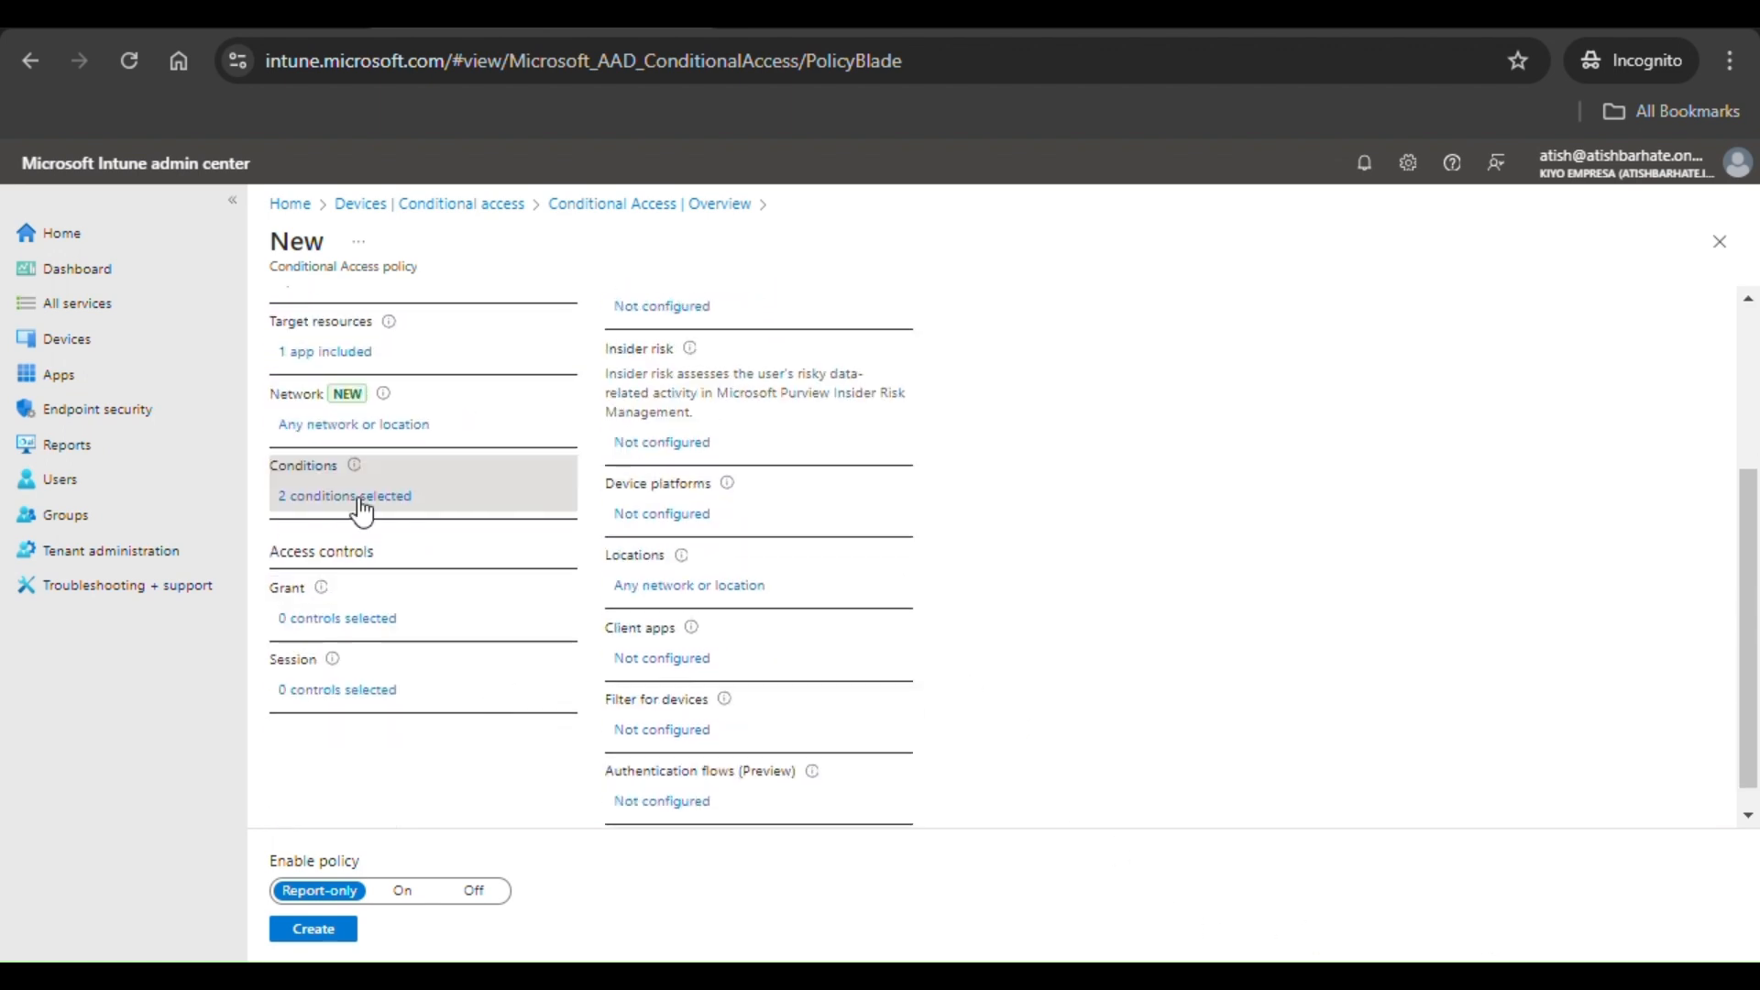
scroll(403, 509, "up", 3)
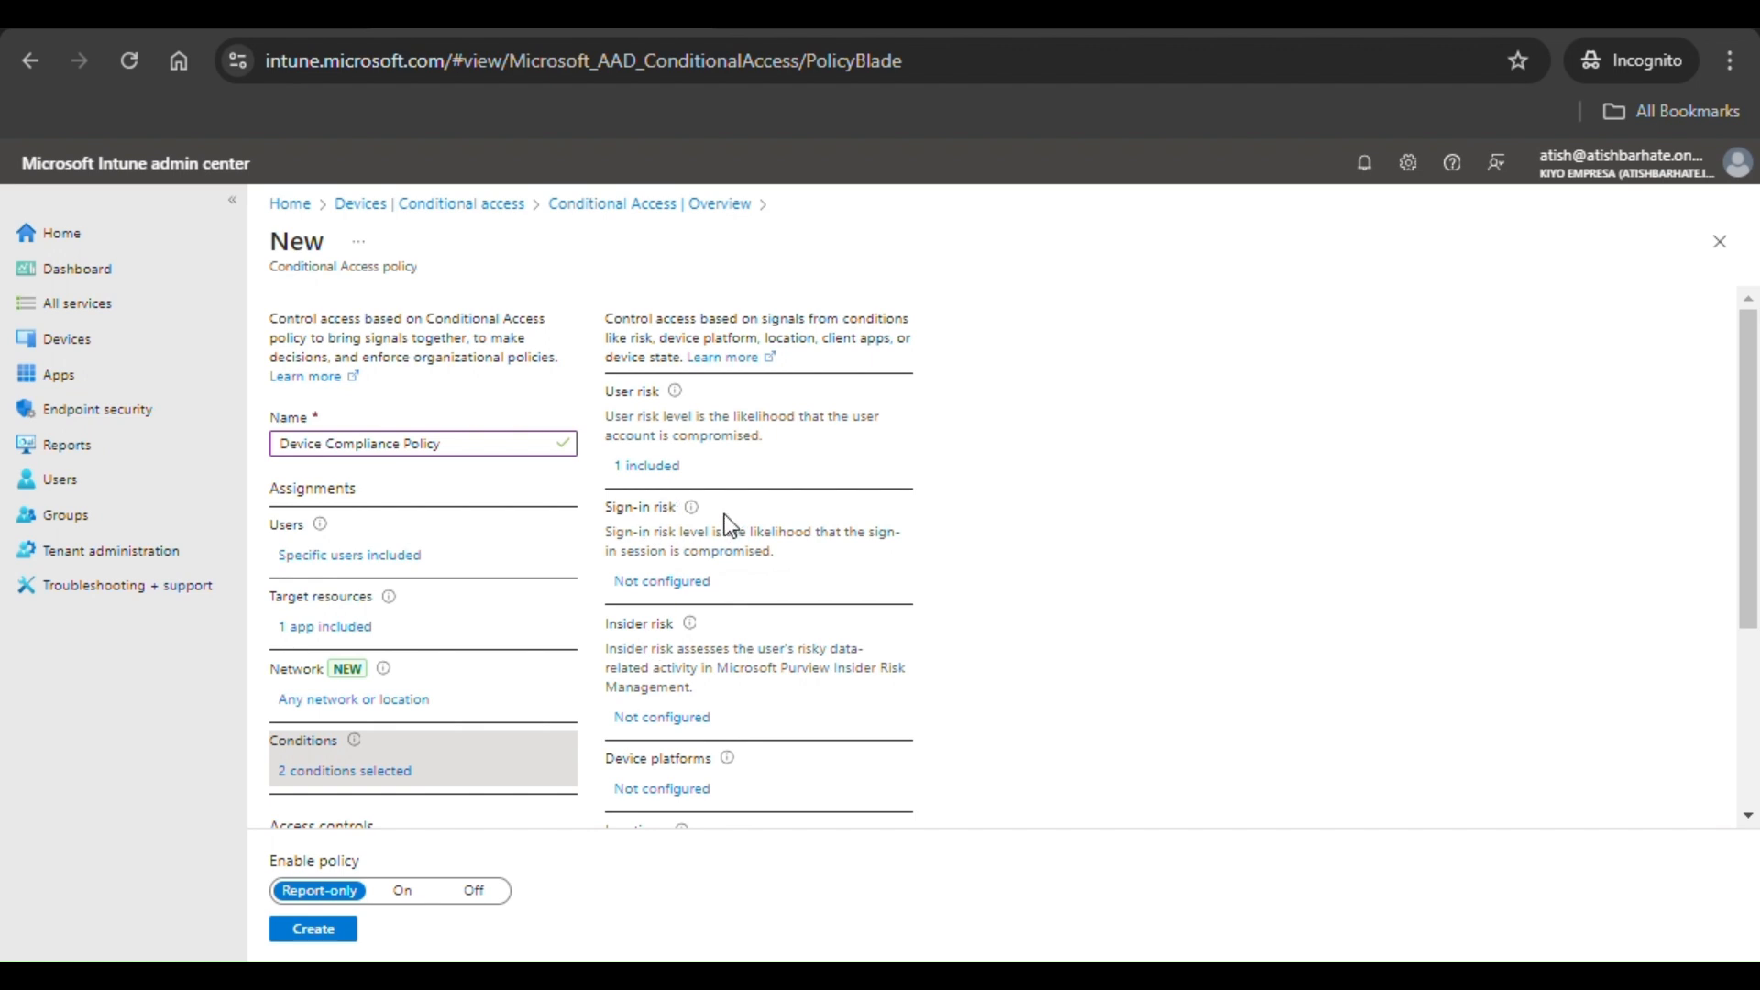
left_click(704, 586)
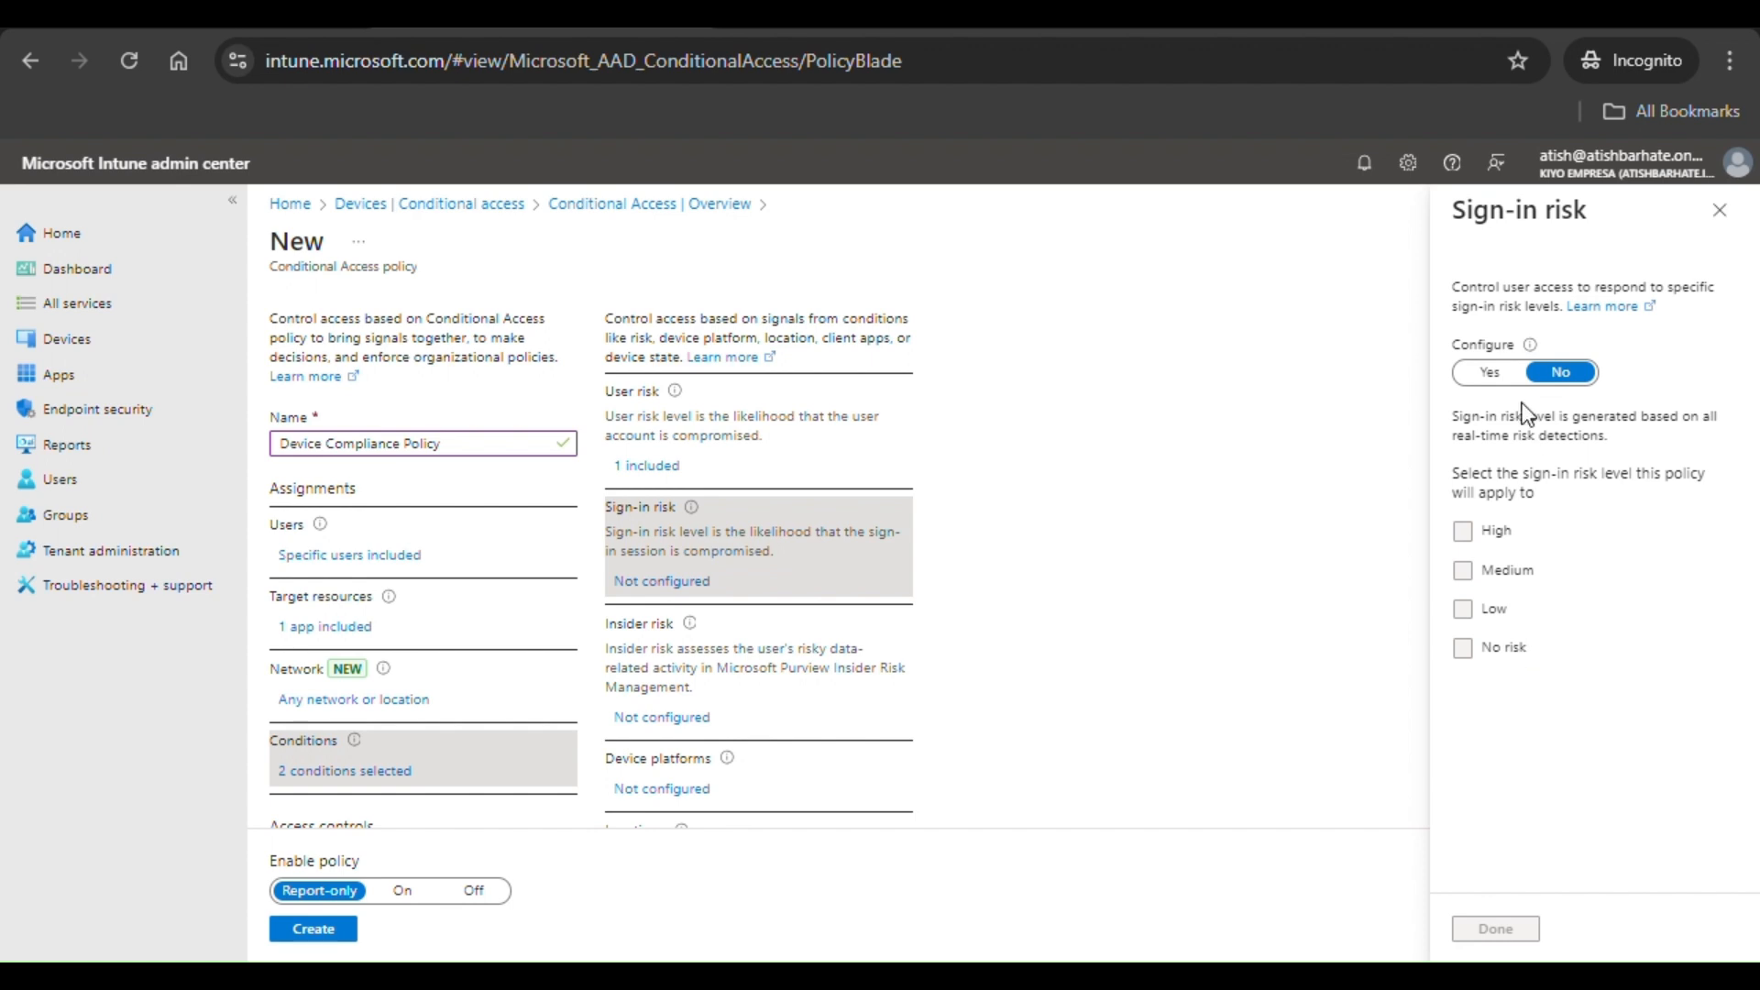
left_click(1506, 380)
left_click(1485, 656)
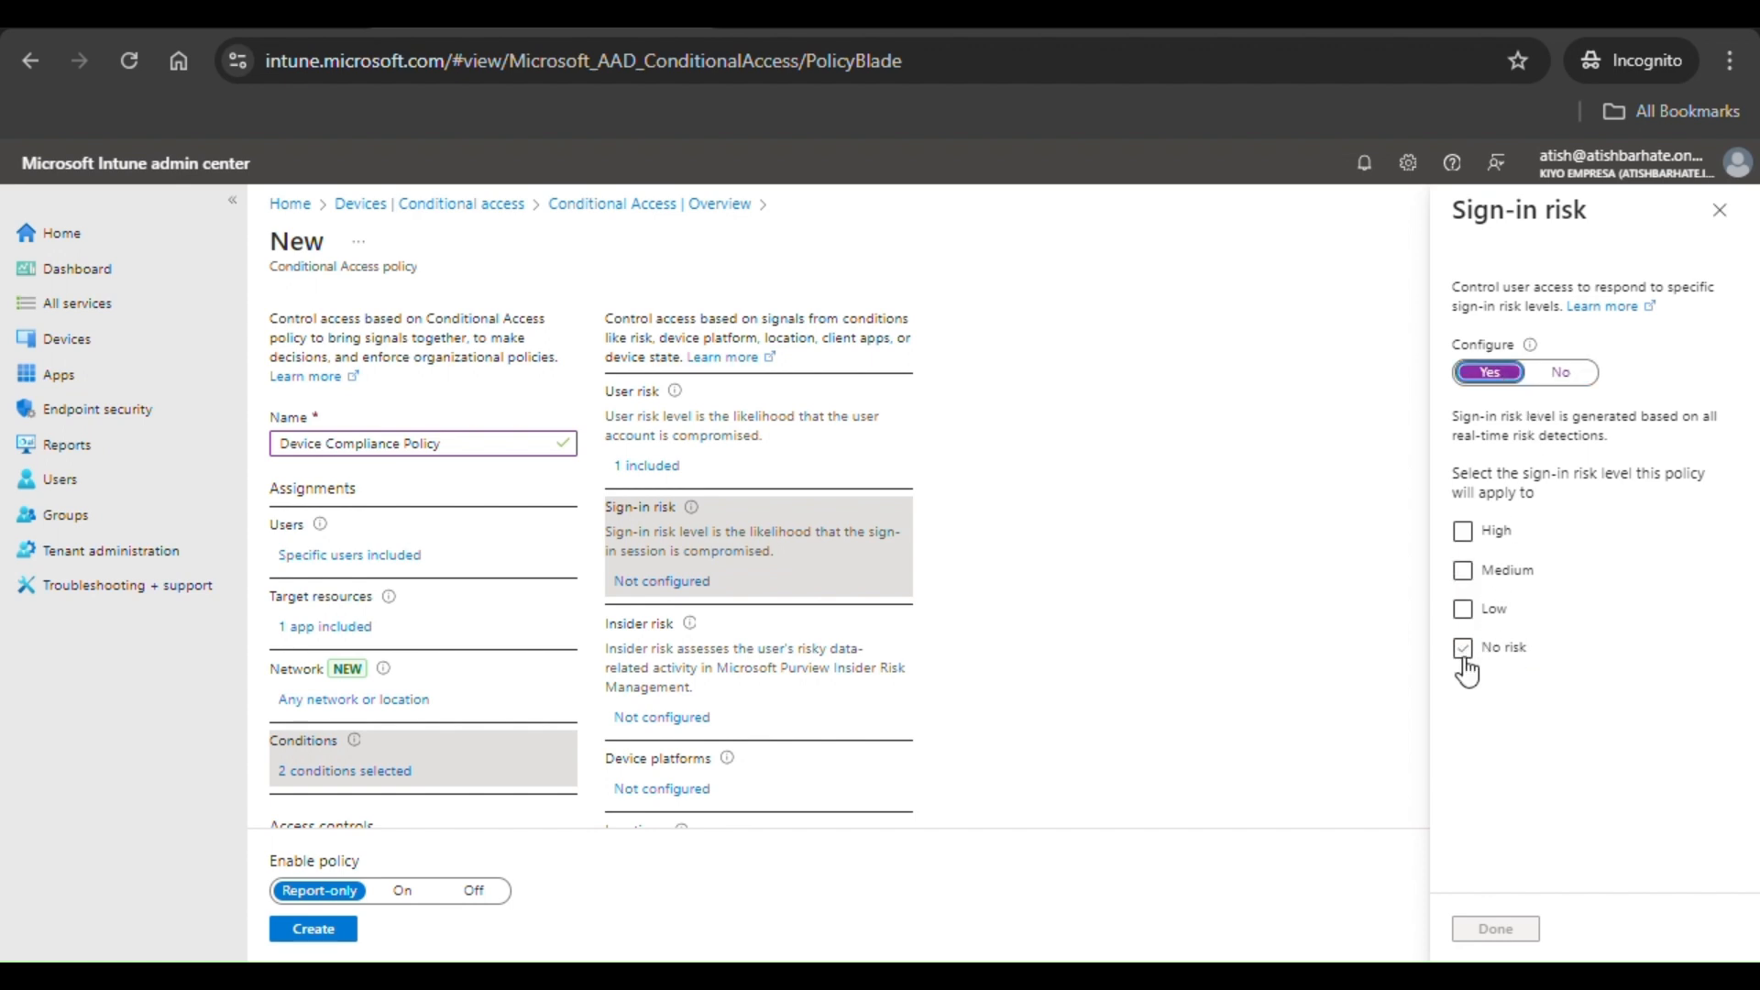
left_click(1464, 653)
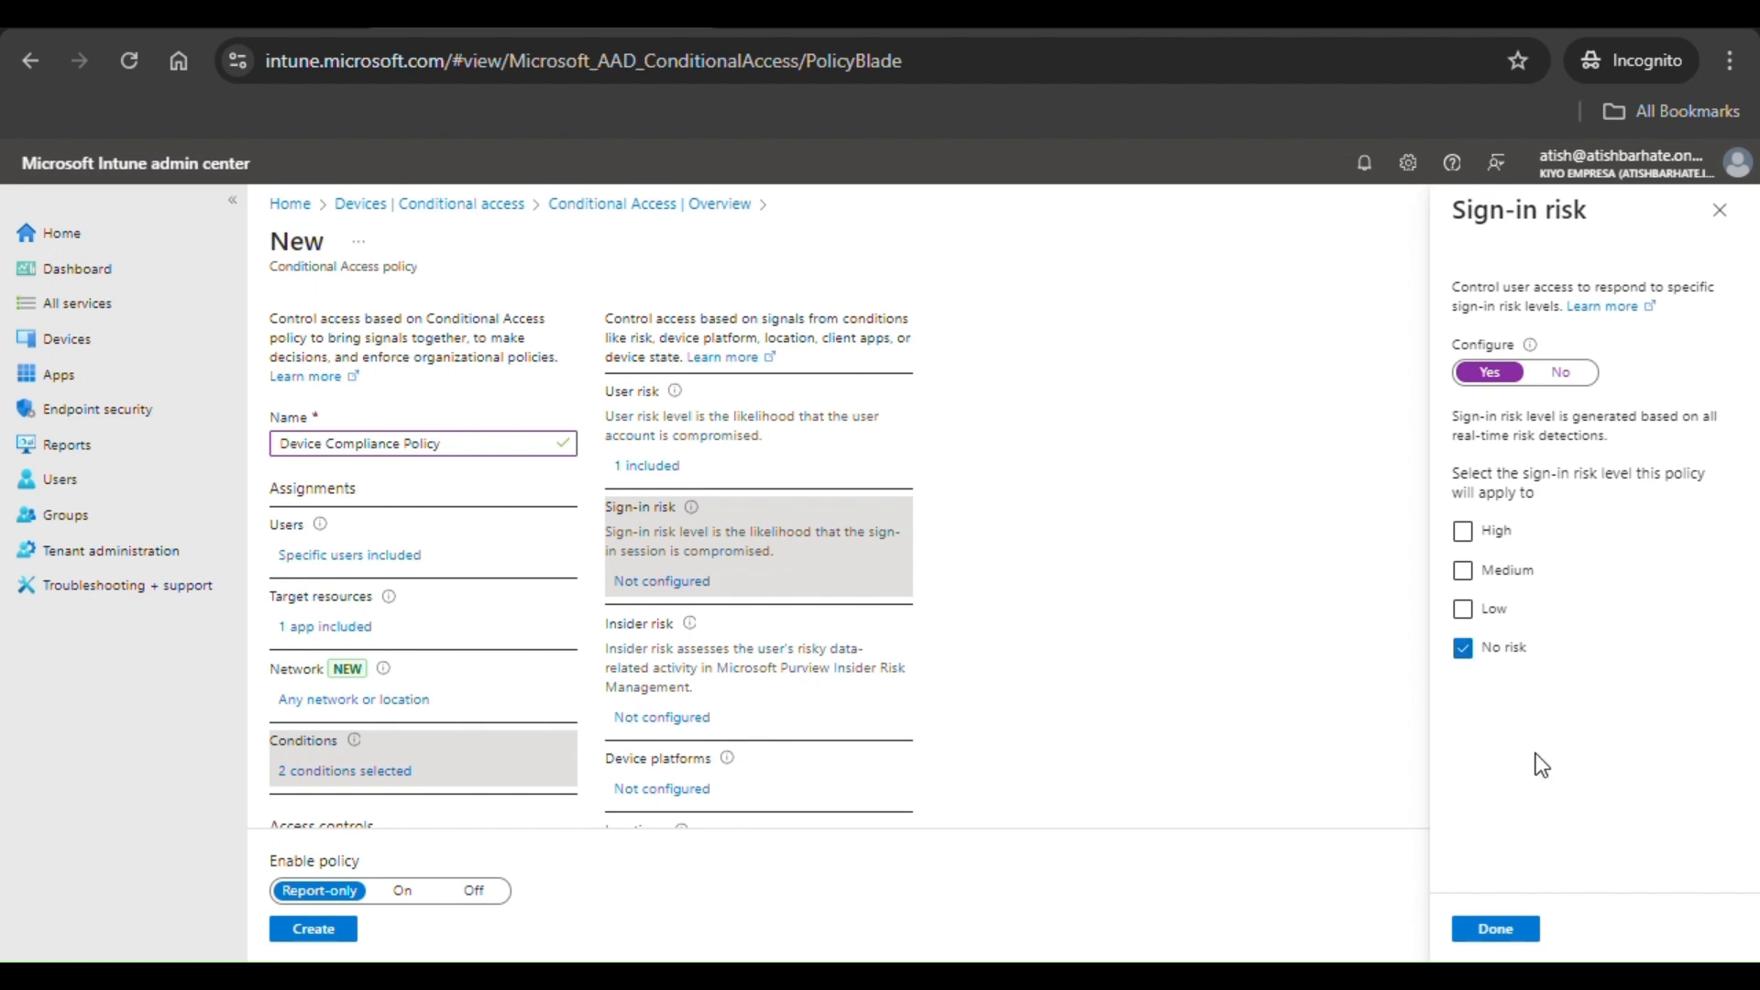
left_click(1494, 928)
- Examine the Insider risk condition's levels and close it without configuring it
scroll(747, 750, "down", 3)
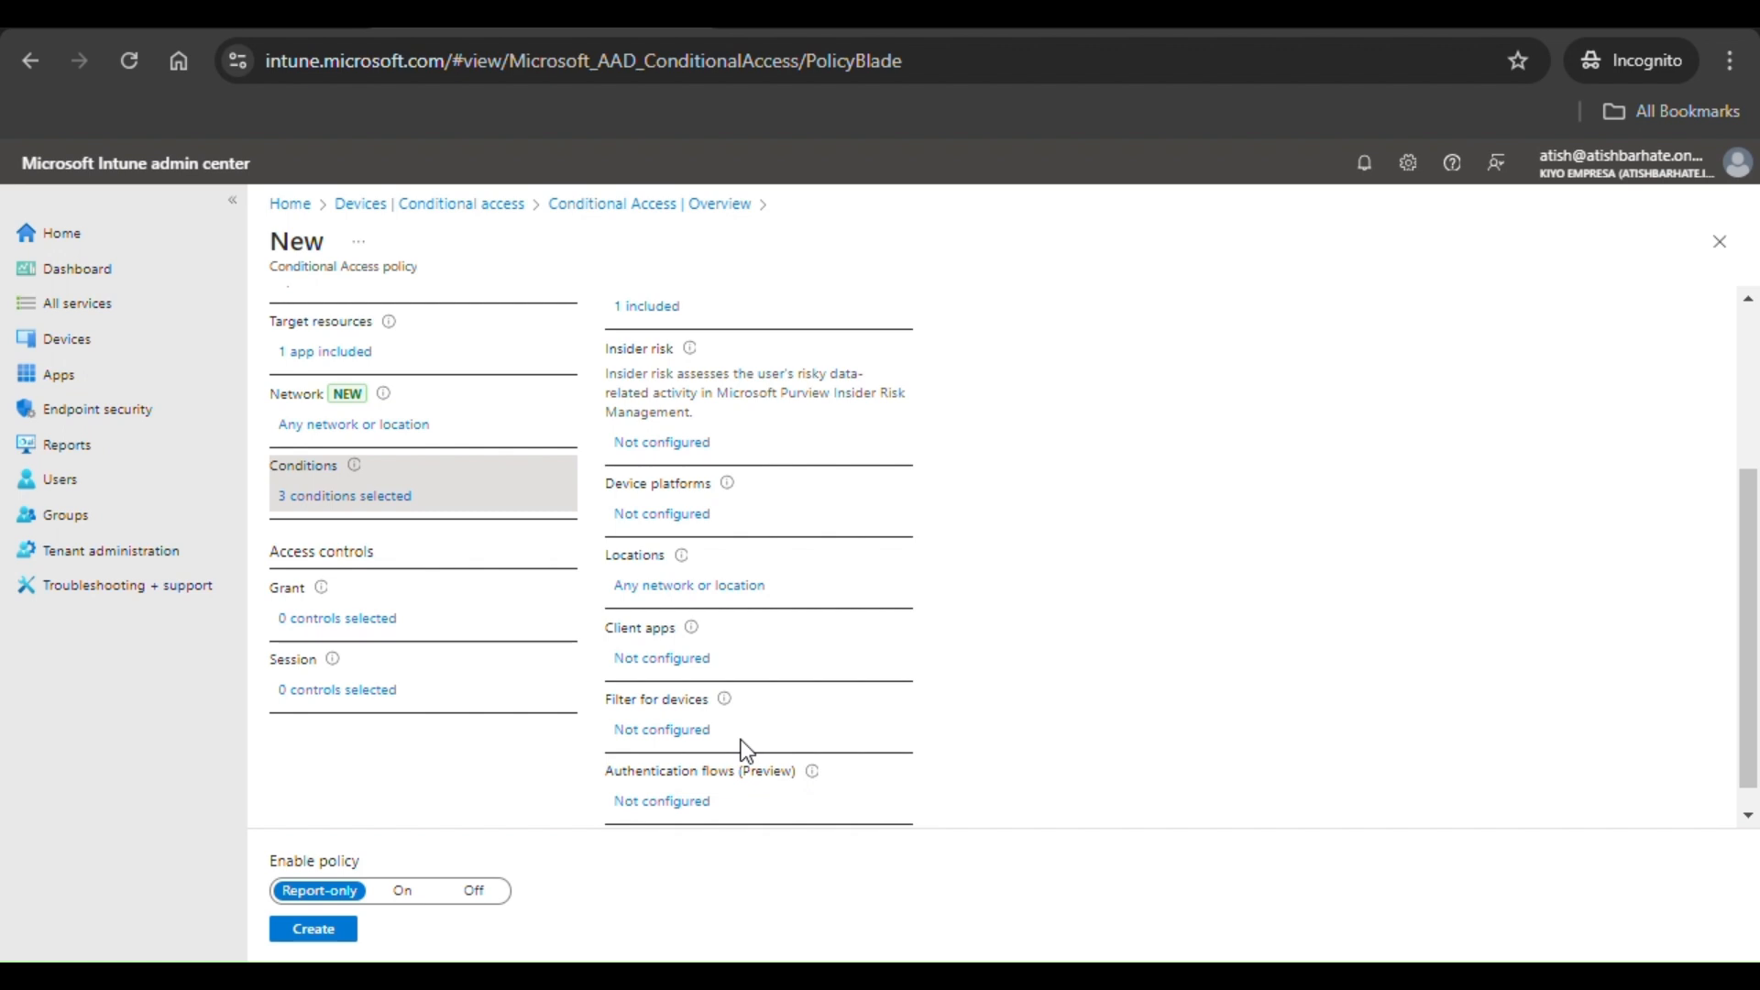
scroll(744, 750, "up", 2)
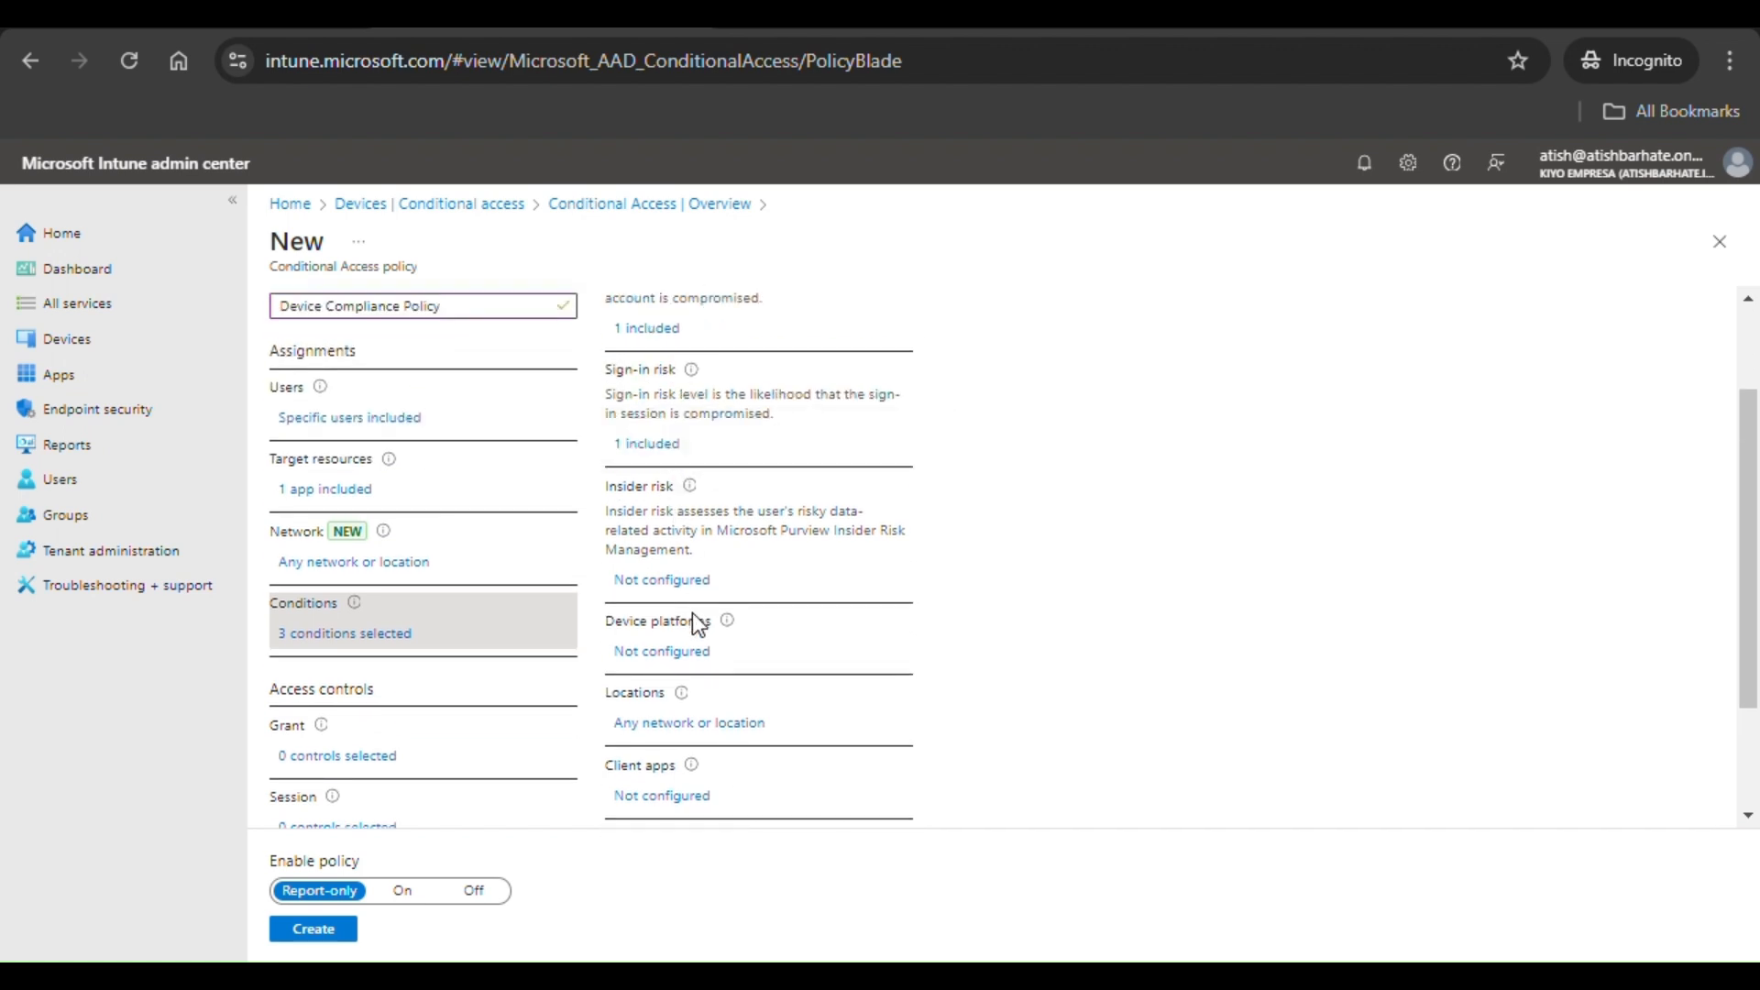
left_click(697, 581)
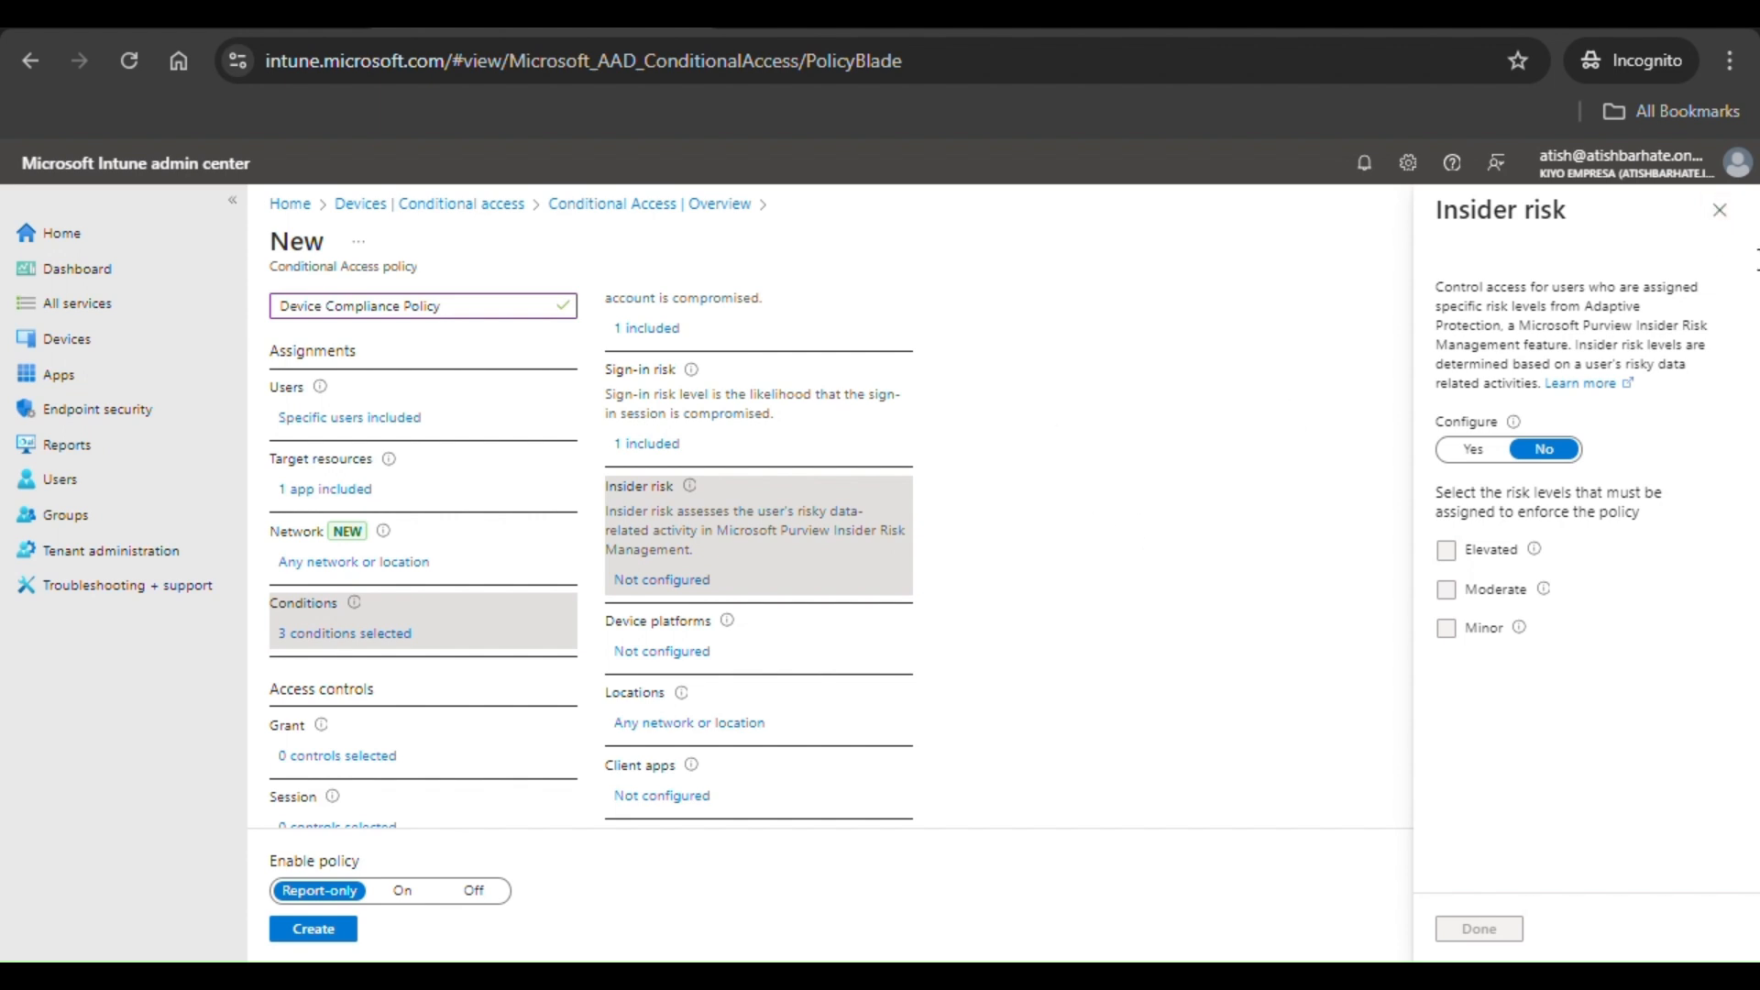
left_click(1720, 212)
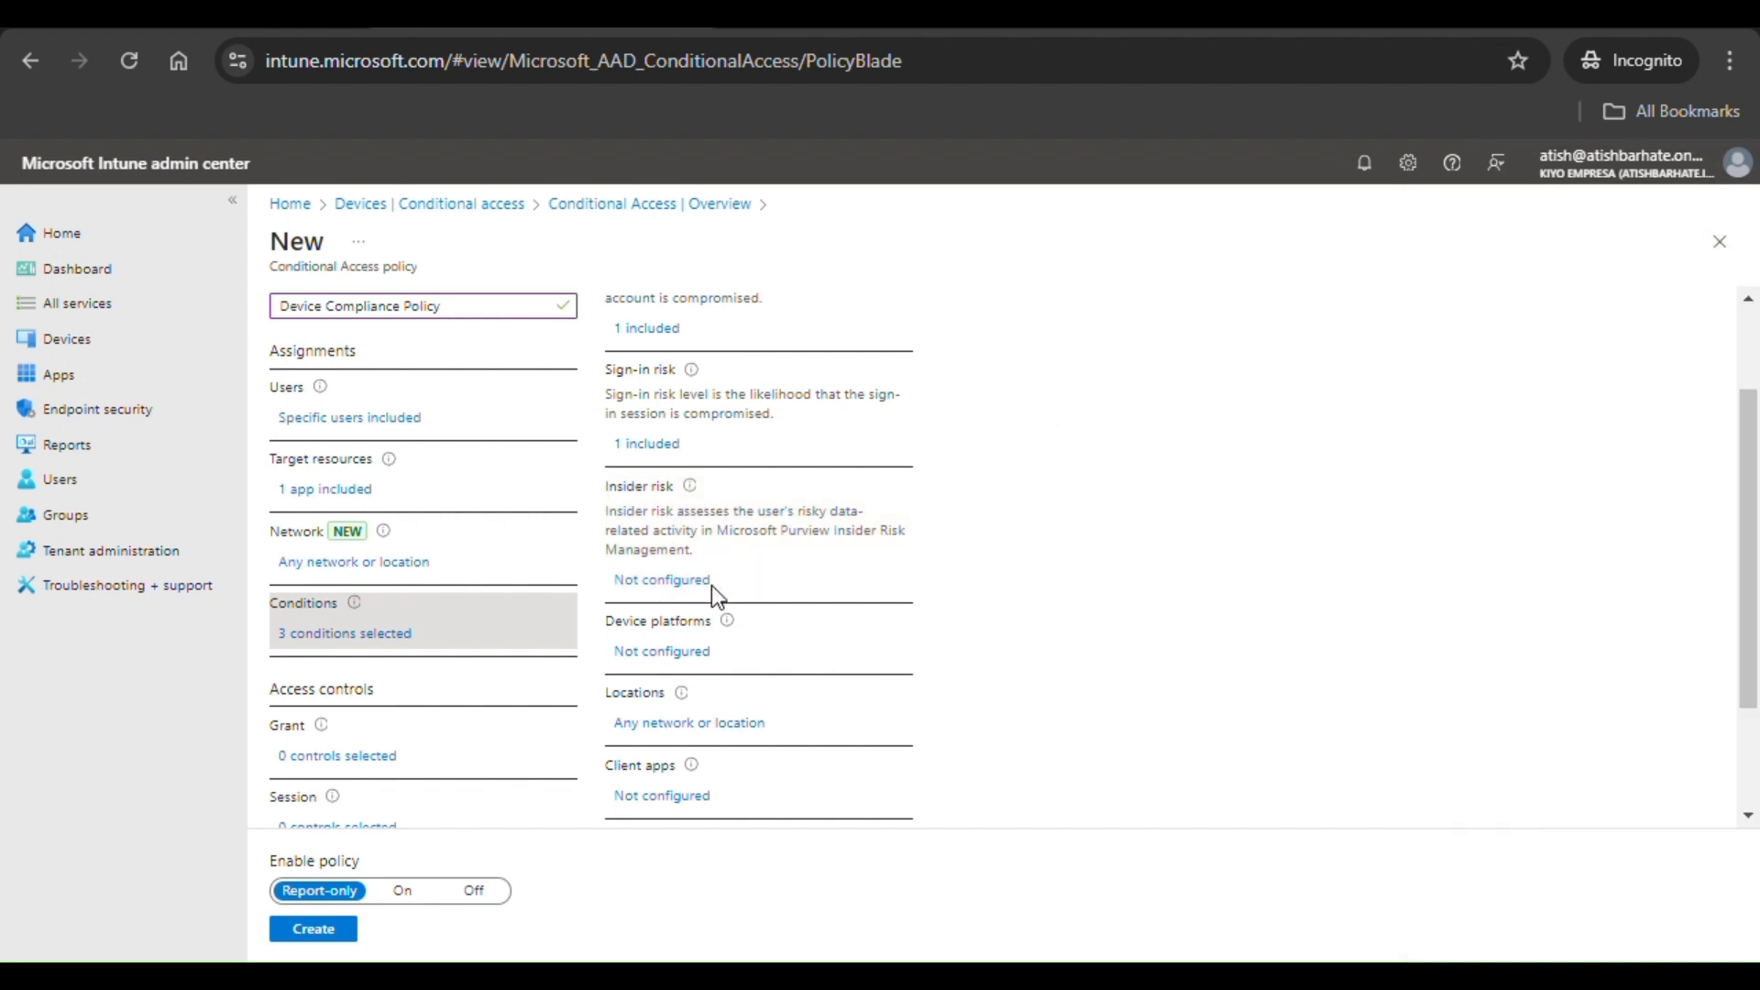
- Configure the Device platforms condition to include only the selected platform Windows
scroll(770, 667, "down", 1)
scroll(770, 666, "down", 2)
left_click(697, 524)
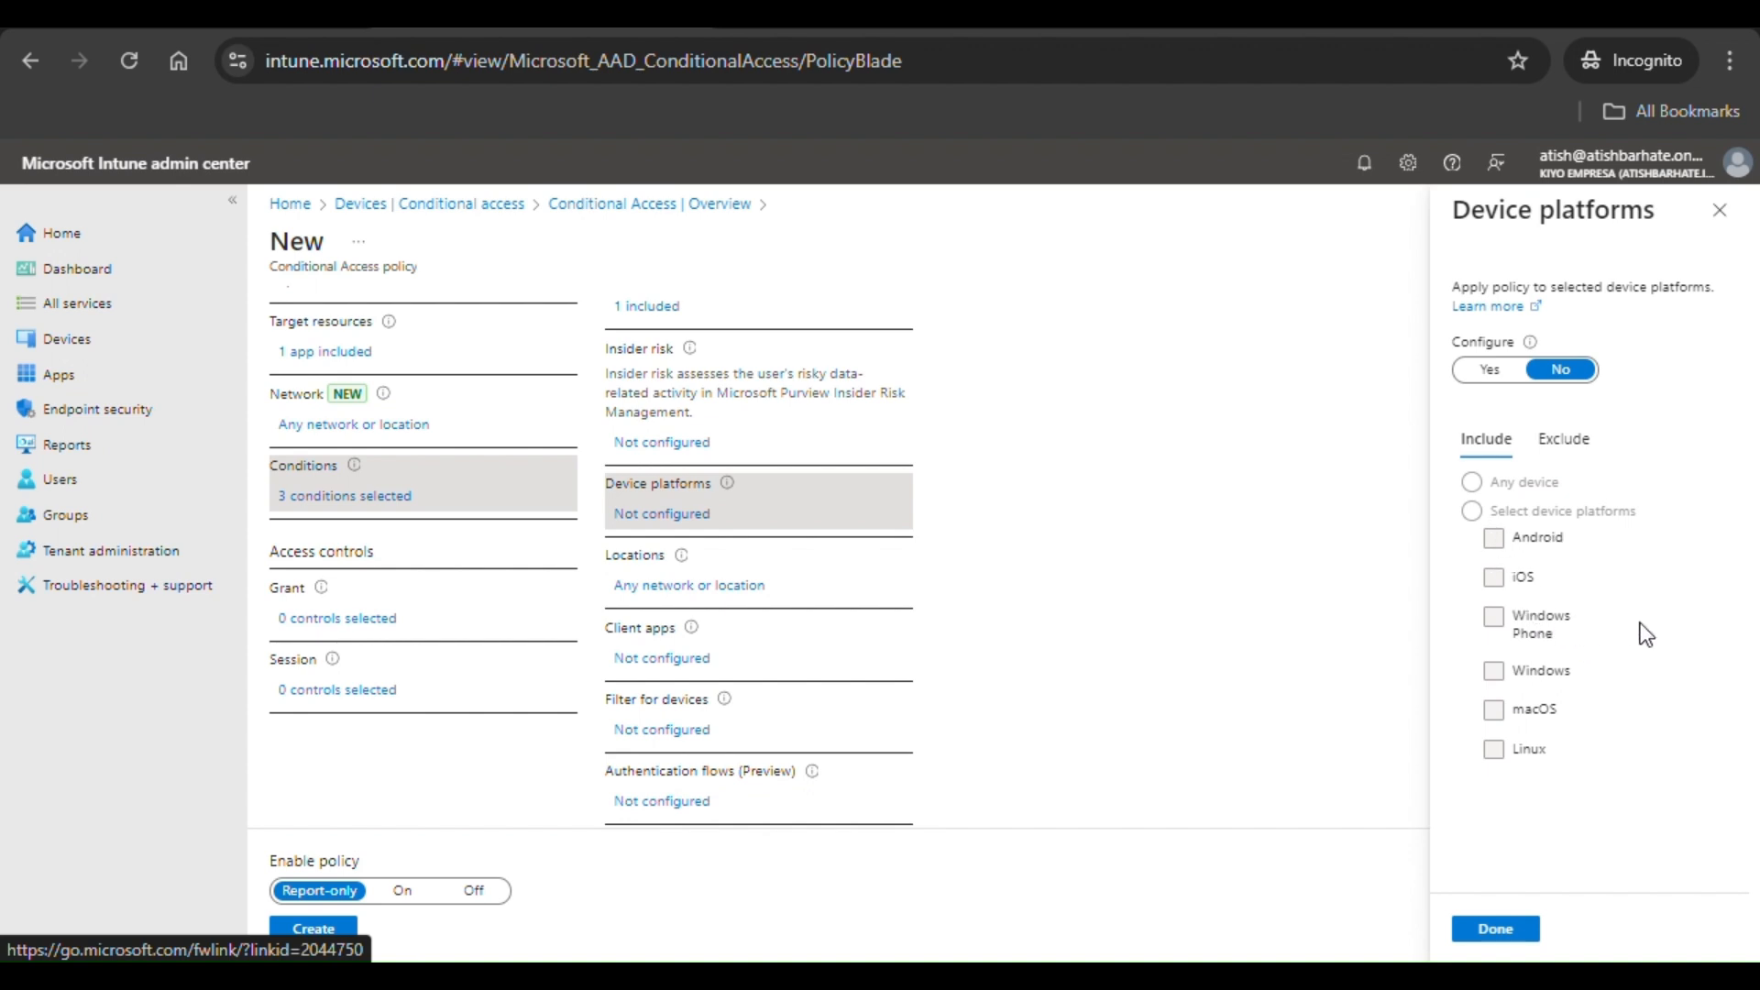
left_click(1489, 370)
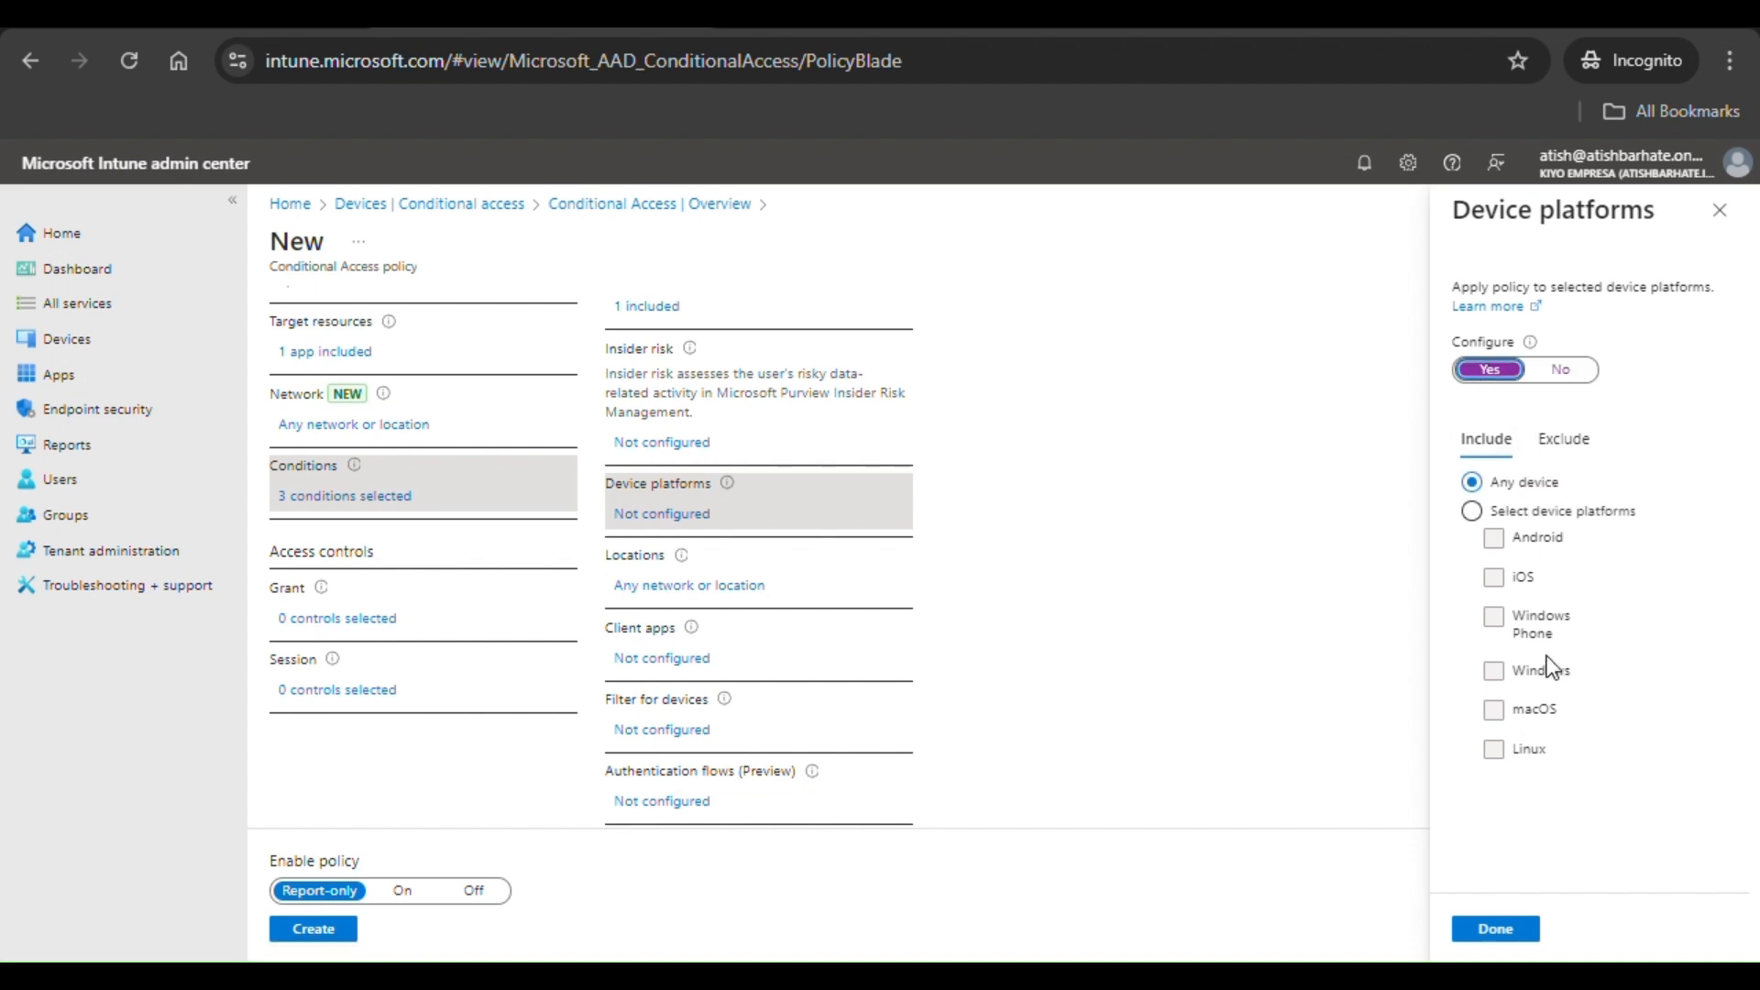
left_click(1476, 510)
left_click(1494, 676)
left_click(1494, 674)
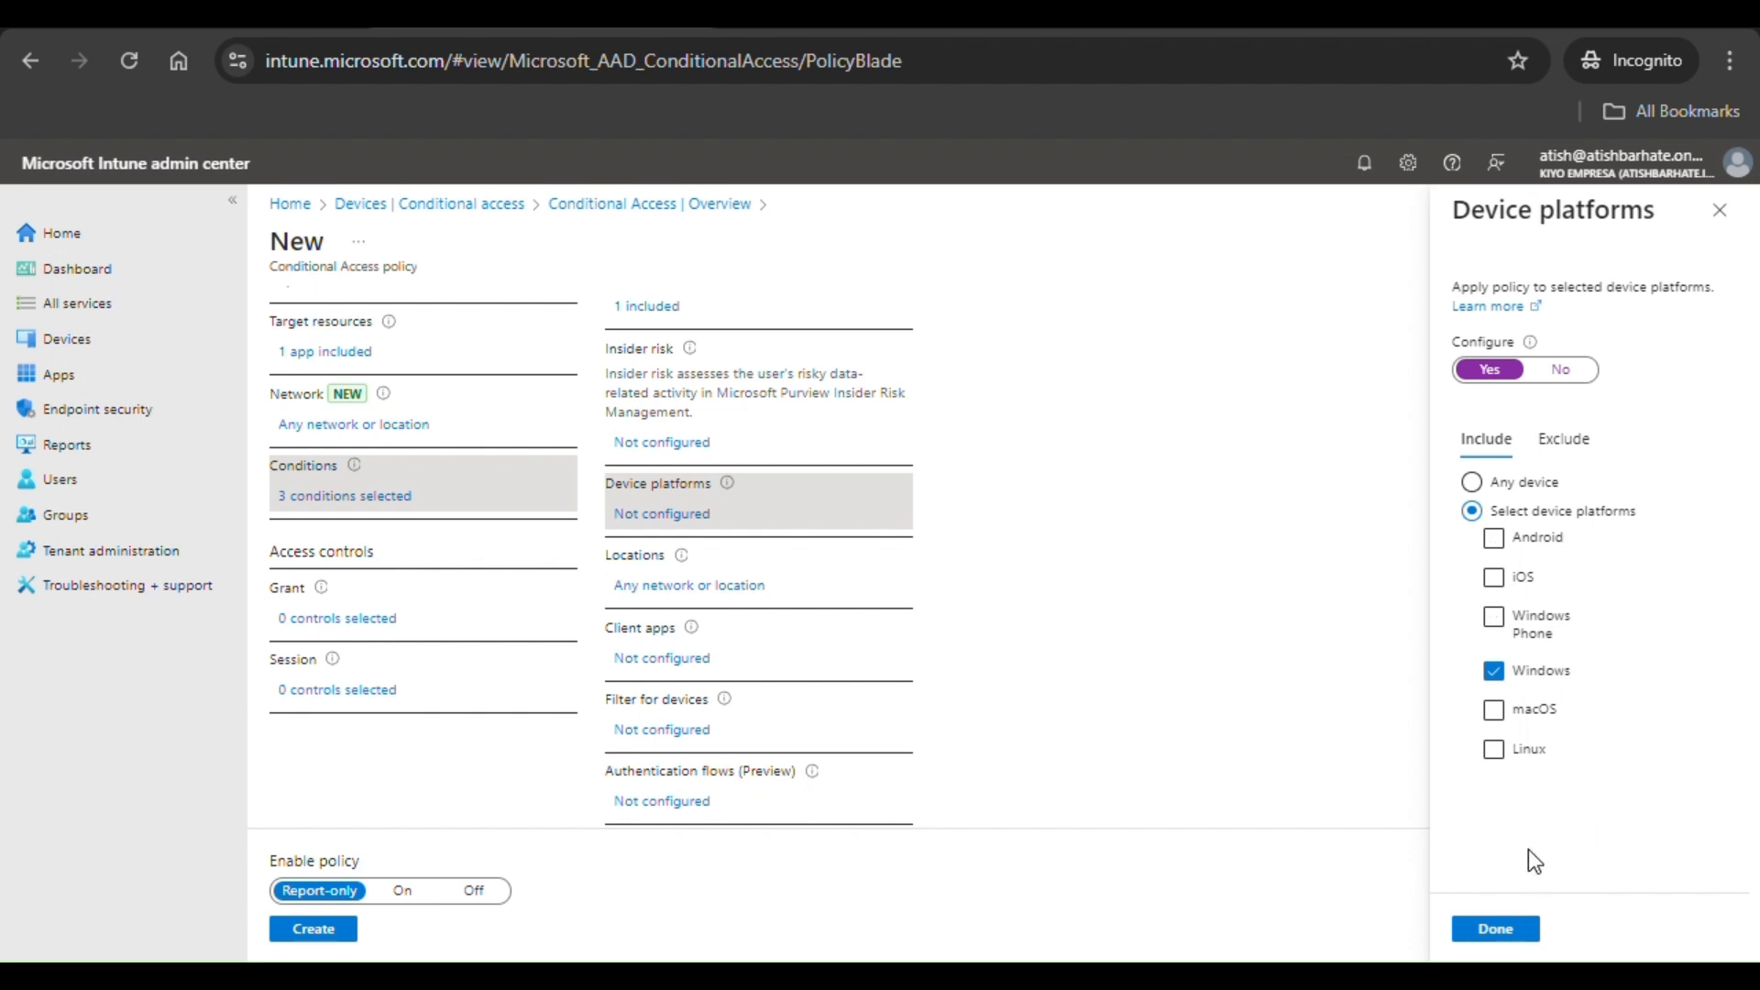
left_click(1510, 927)
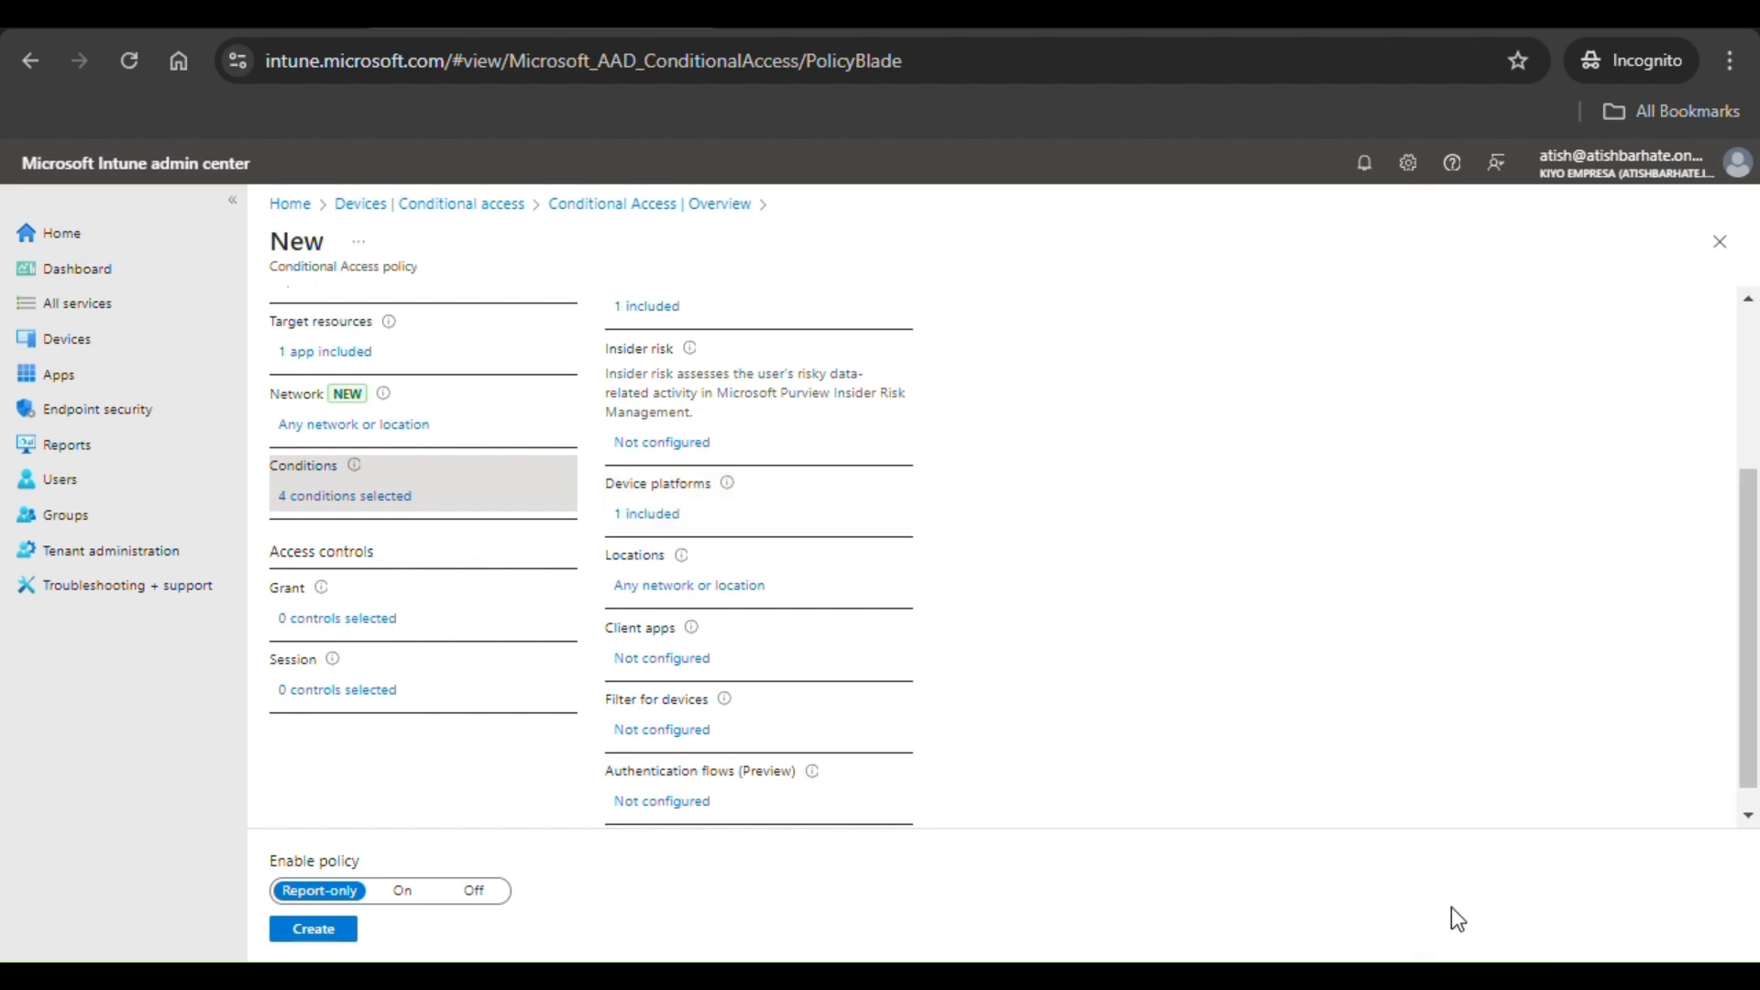
- Review the Locations and Client apps condition settings, leaving Client apps without configuring it
left_click(727, 592)
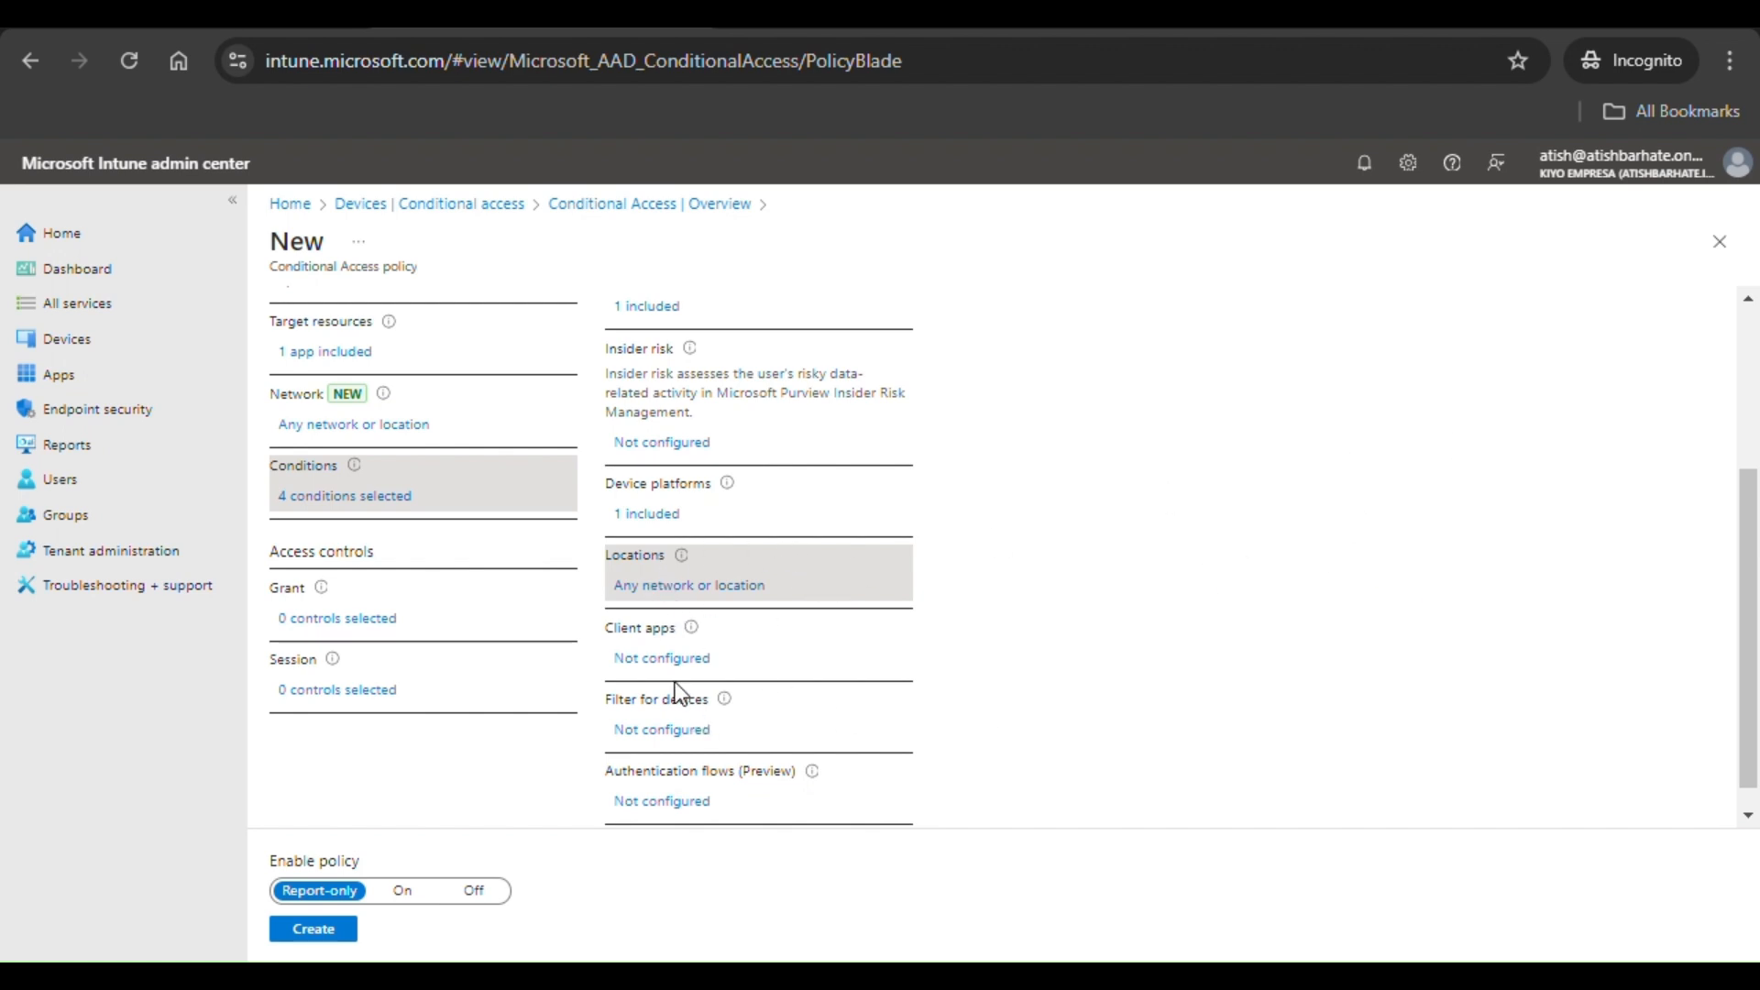
left_click(715, 585)
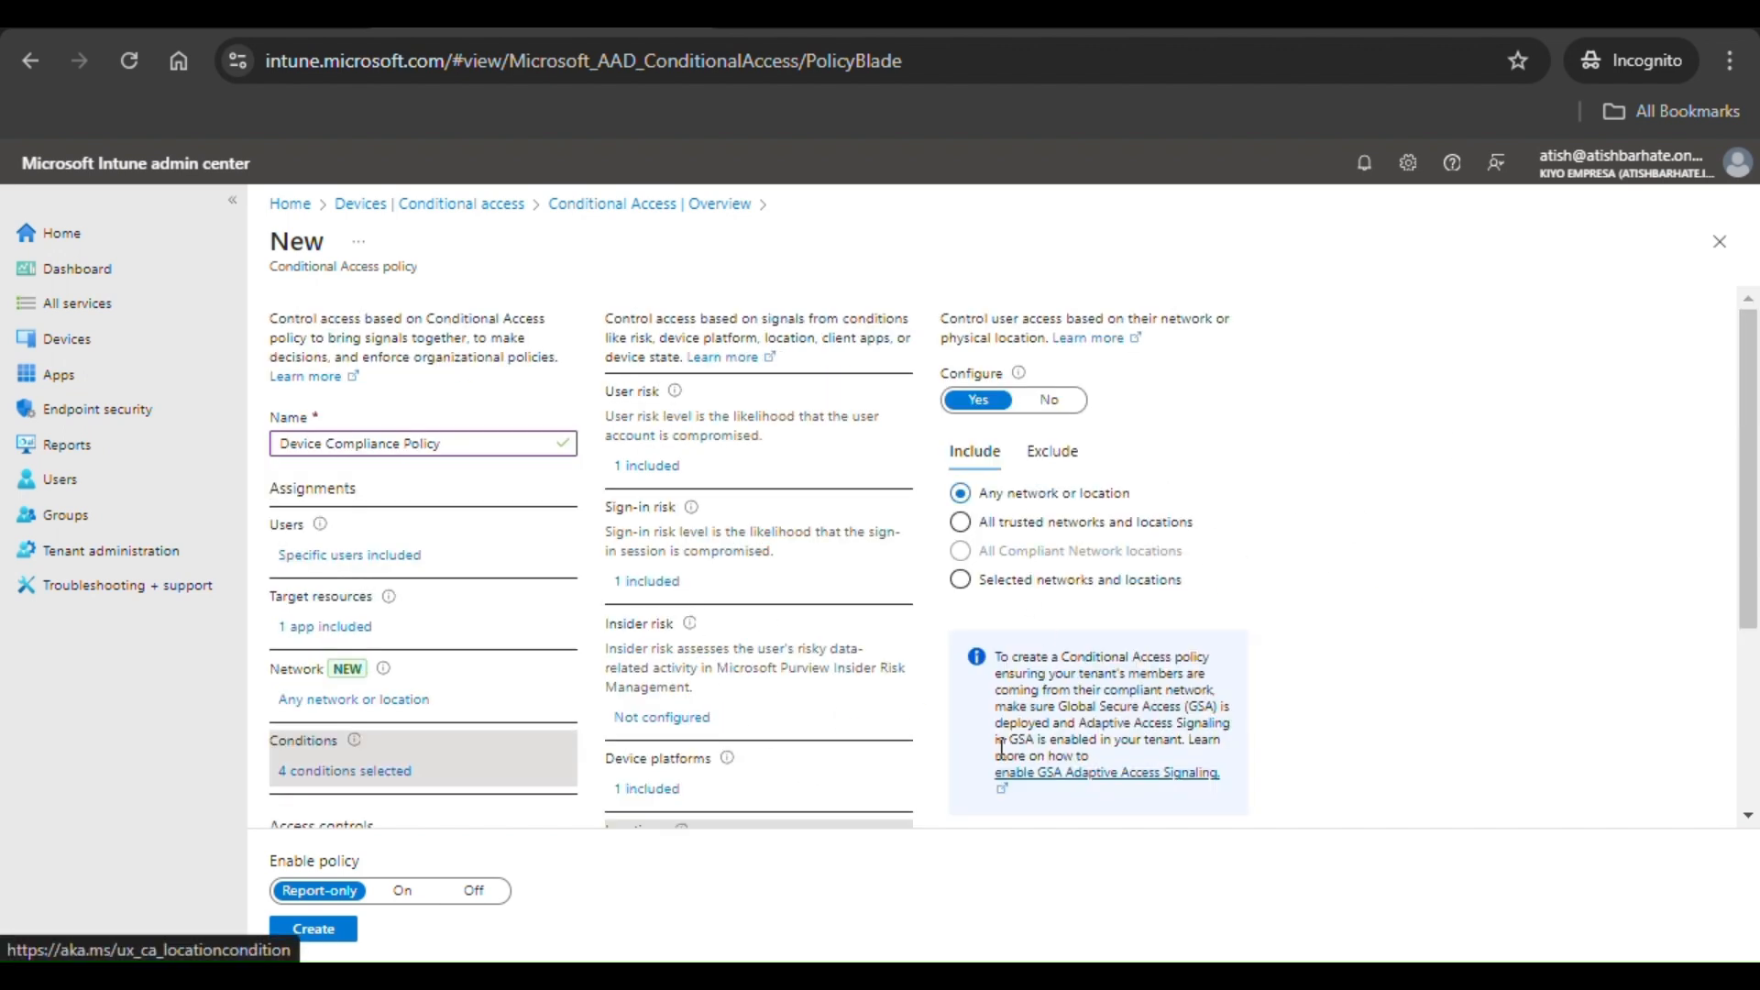
scroll(834, 717, "down", 3)
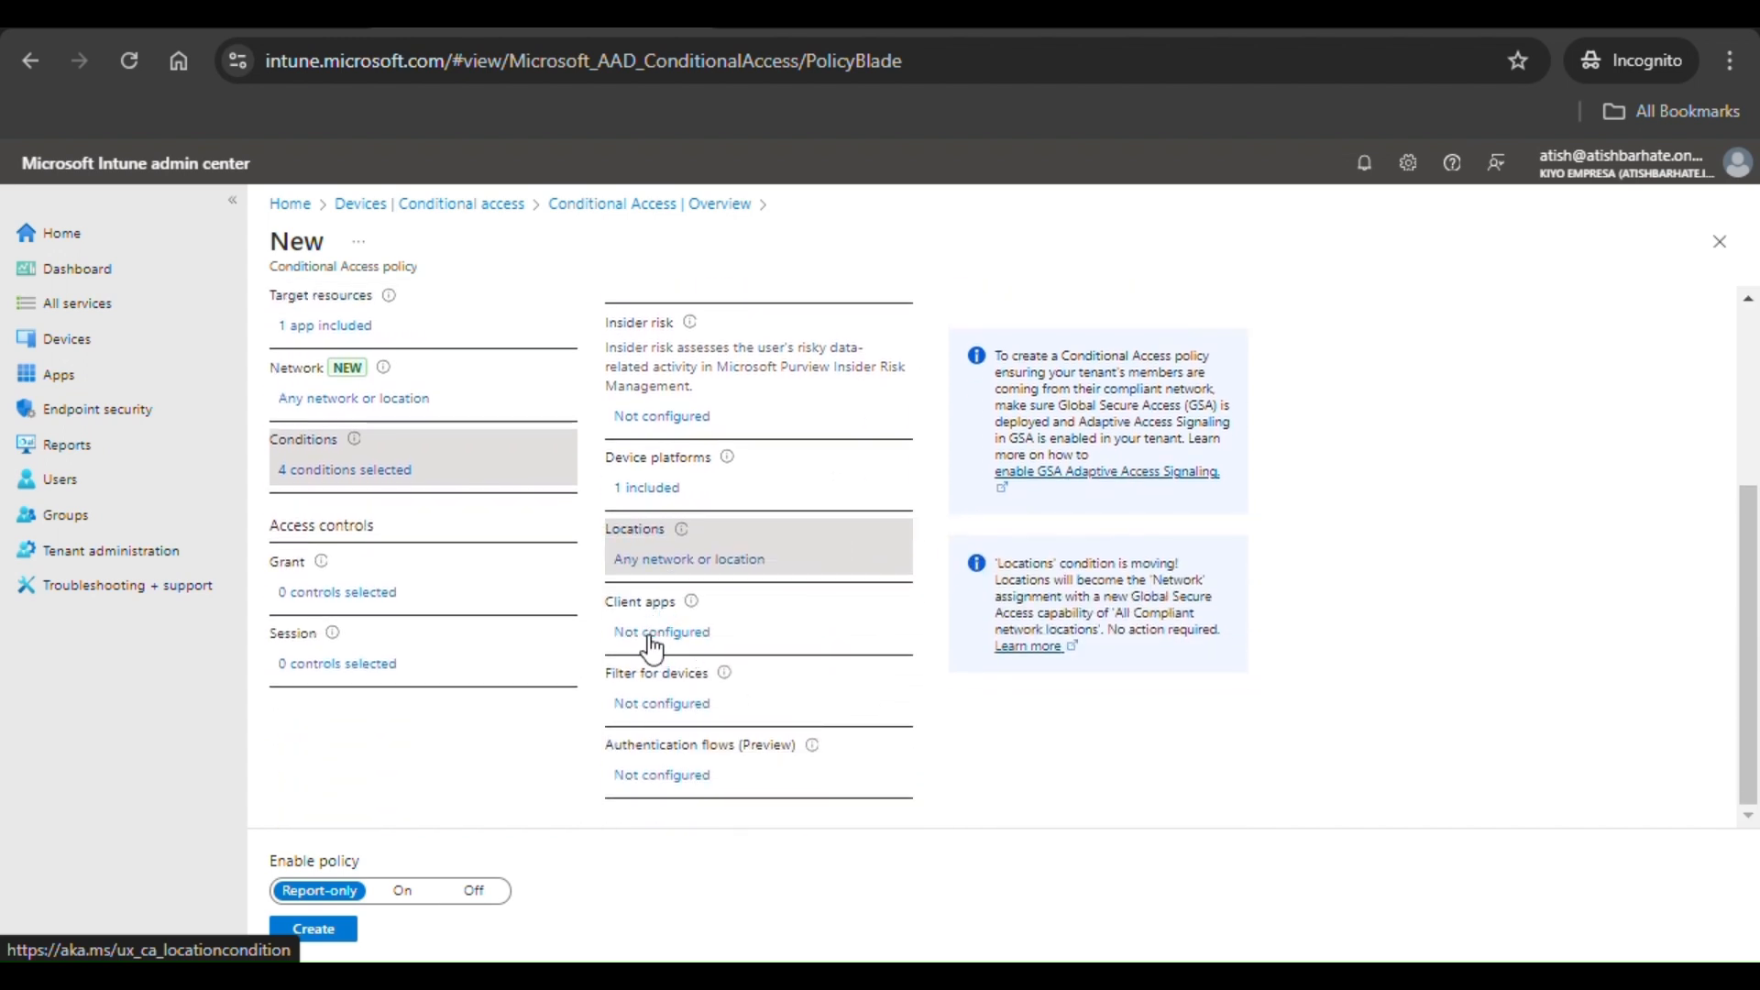
left_click(658, 634)
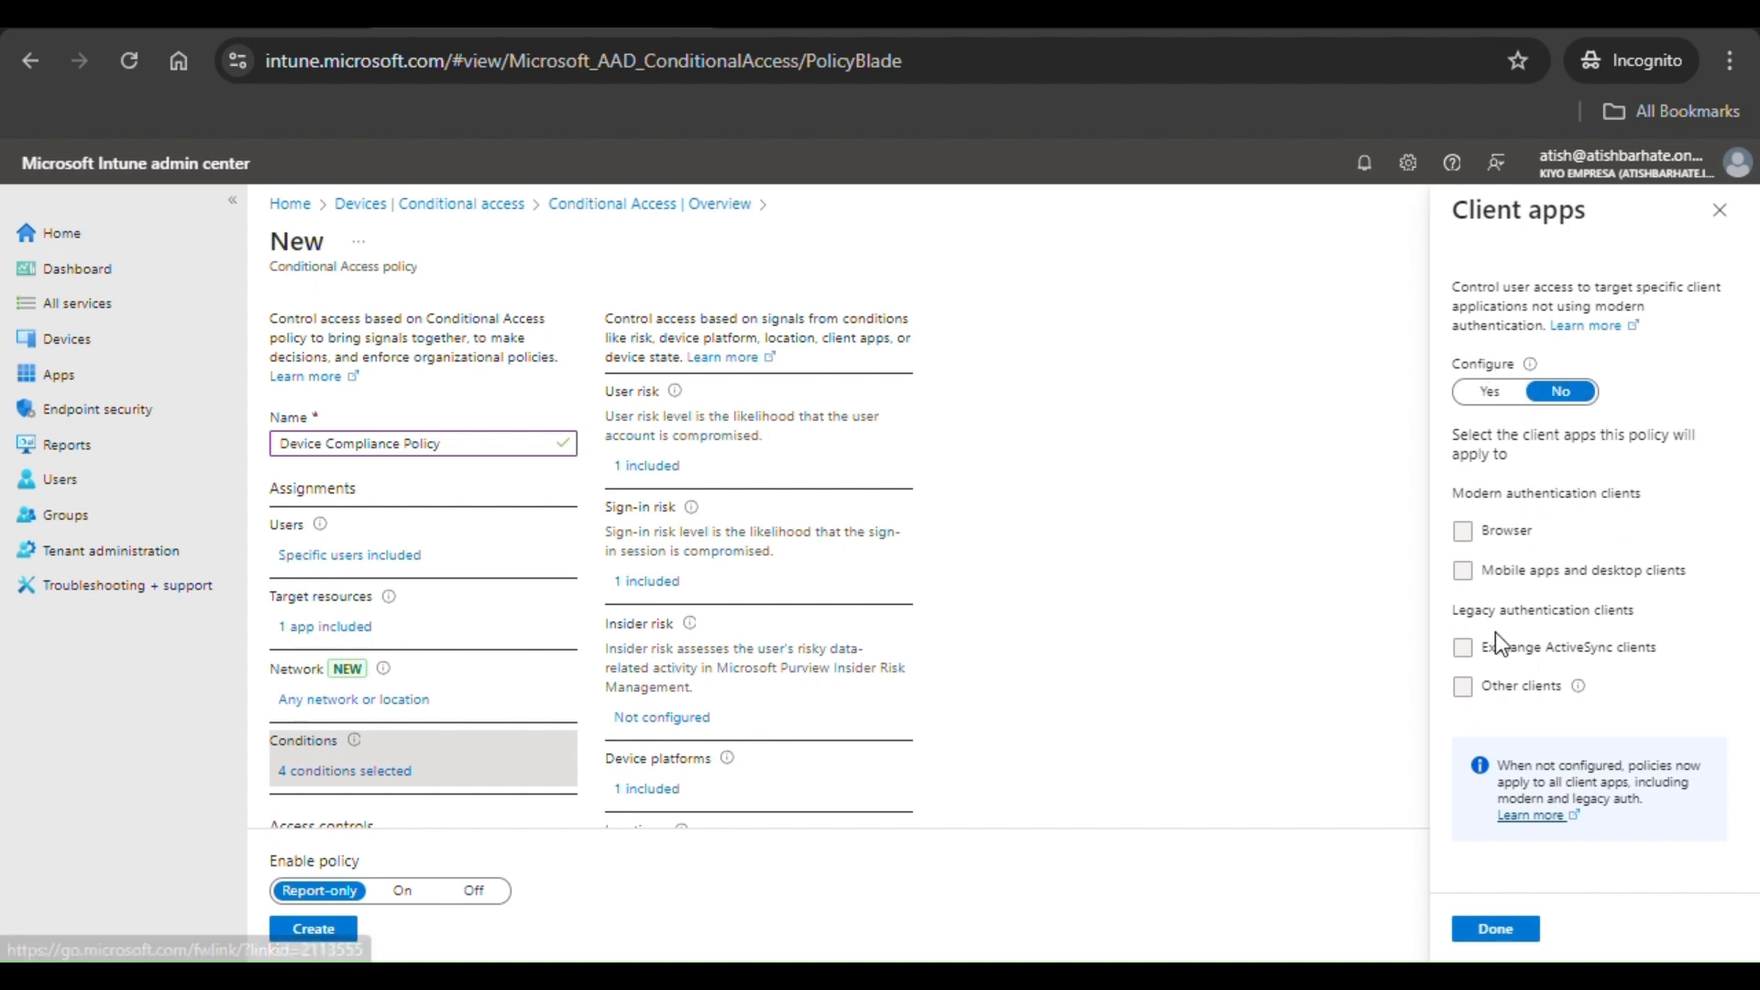
left_click(1720, 211)
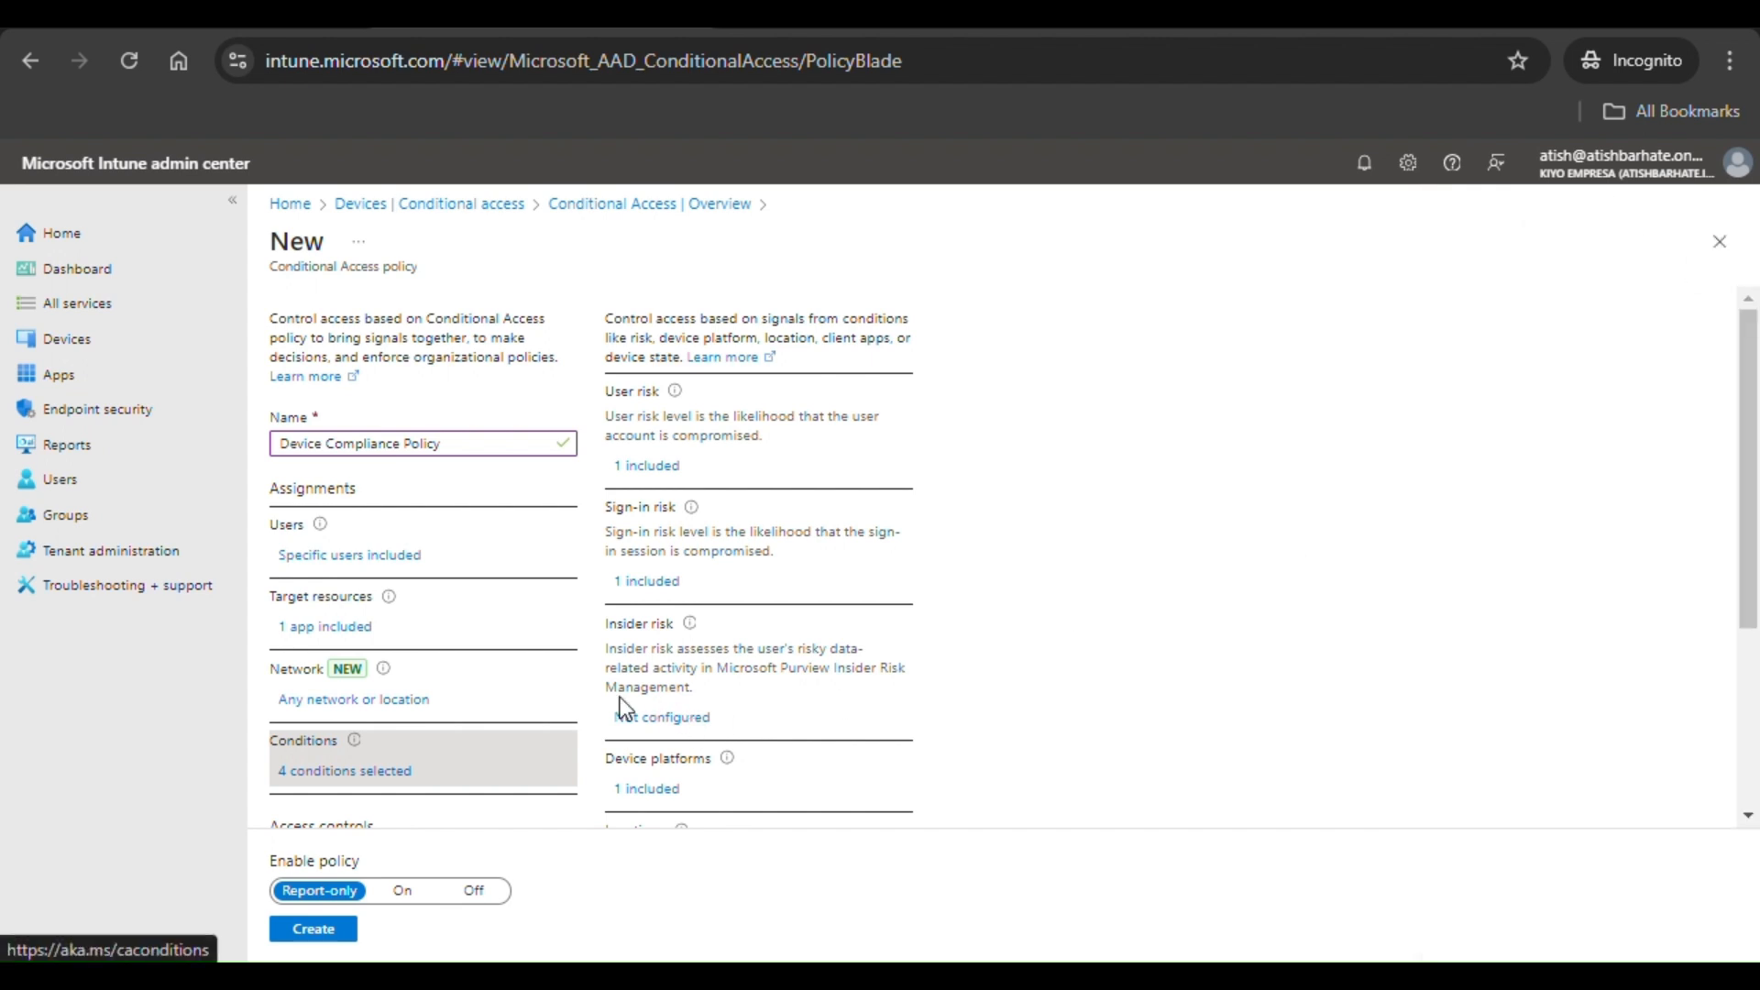
- Try enabling the Filter for devices condition to view its rule options, and discard the edits
scroll(513, 761, "down", 2)
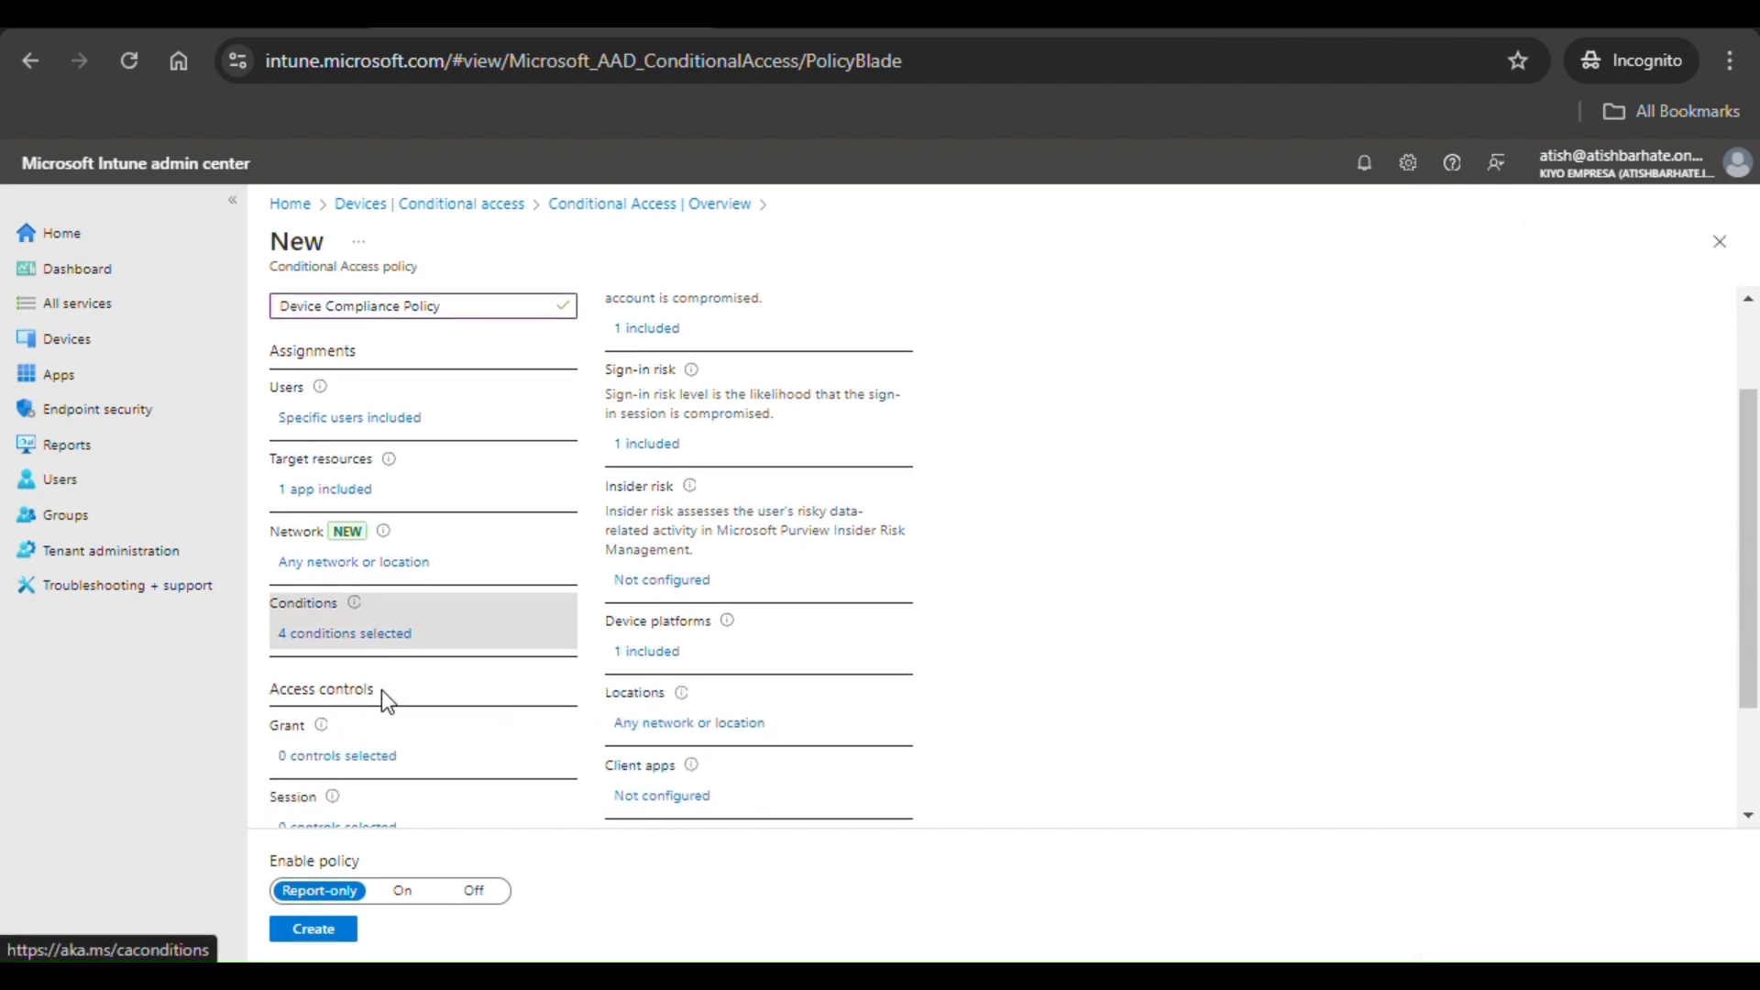
scroll(766, 515, "down", 2)
scroll(720, 646, "down", 1)
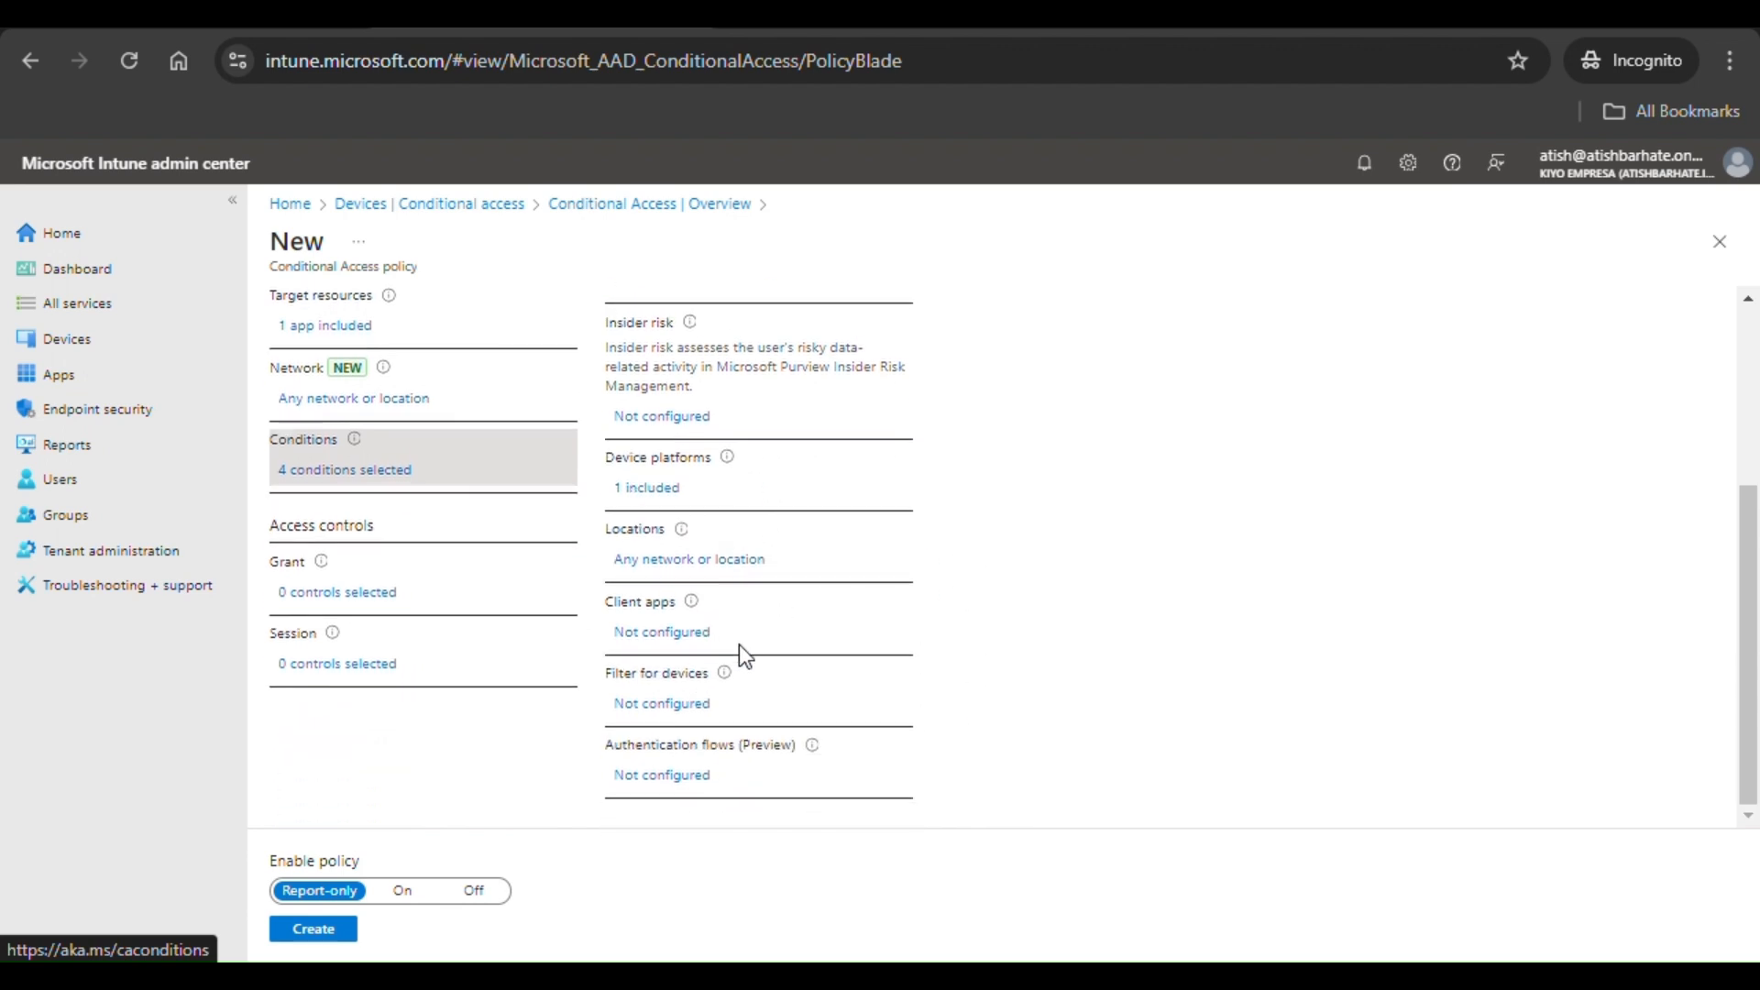
left_click(698, 708)
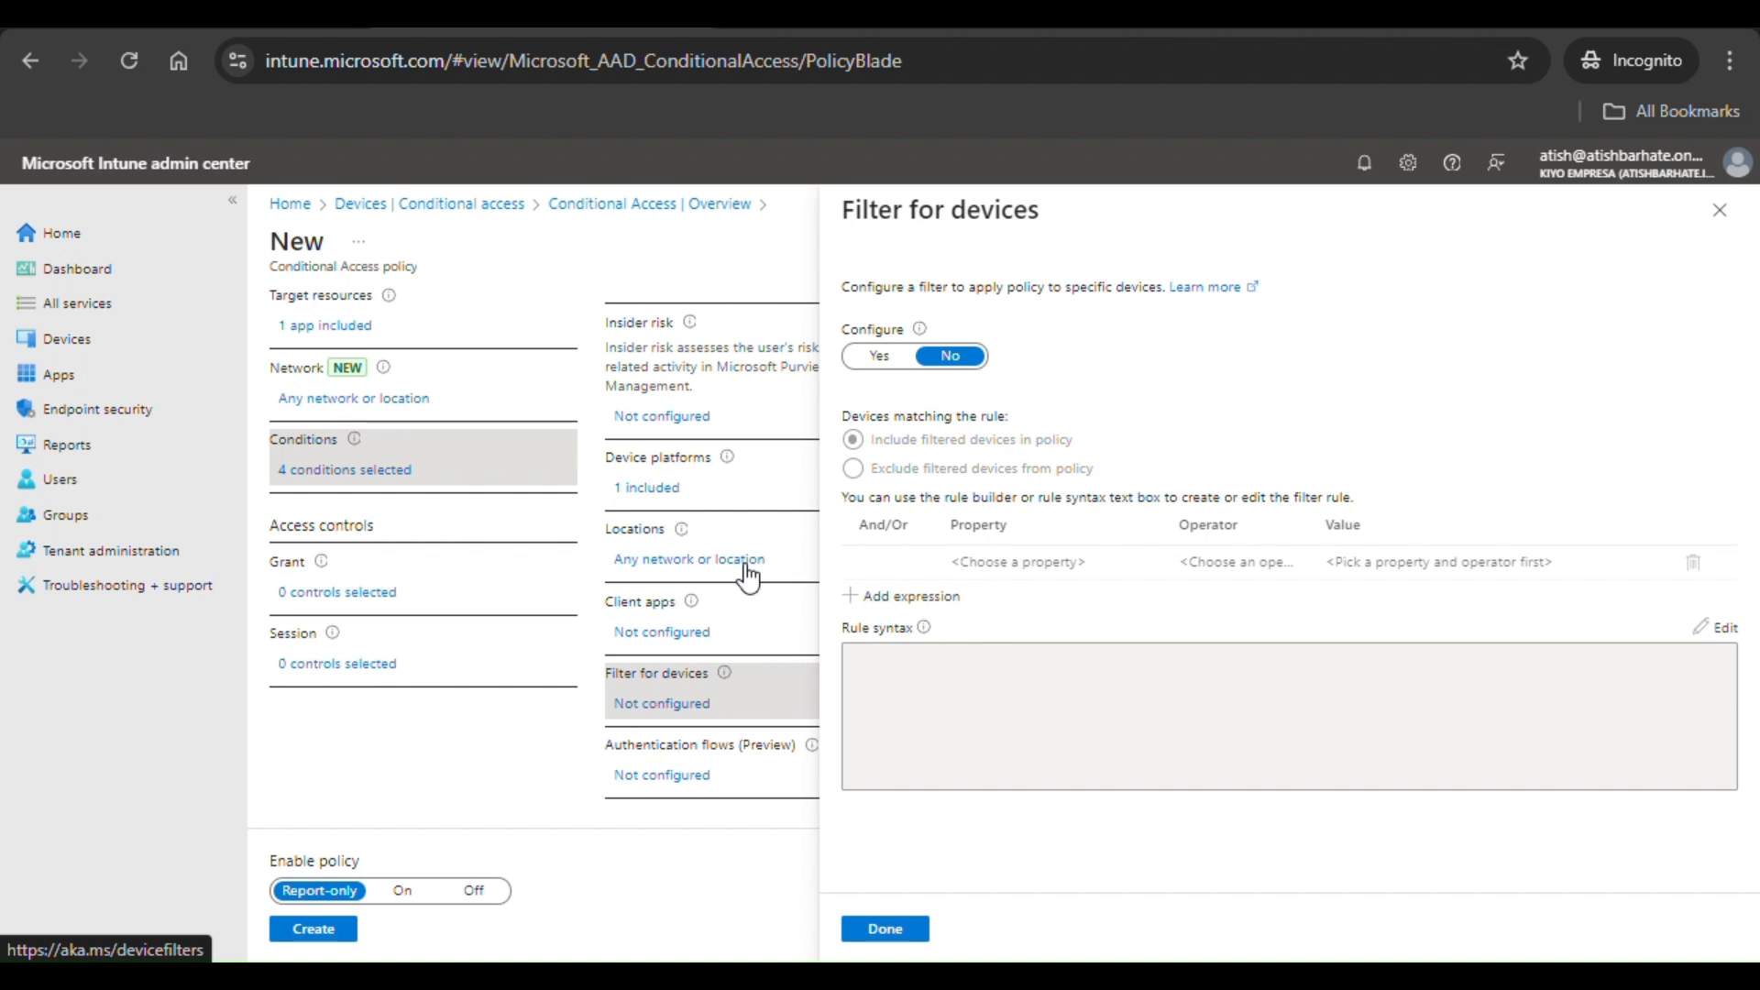
left_click(885, 365)
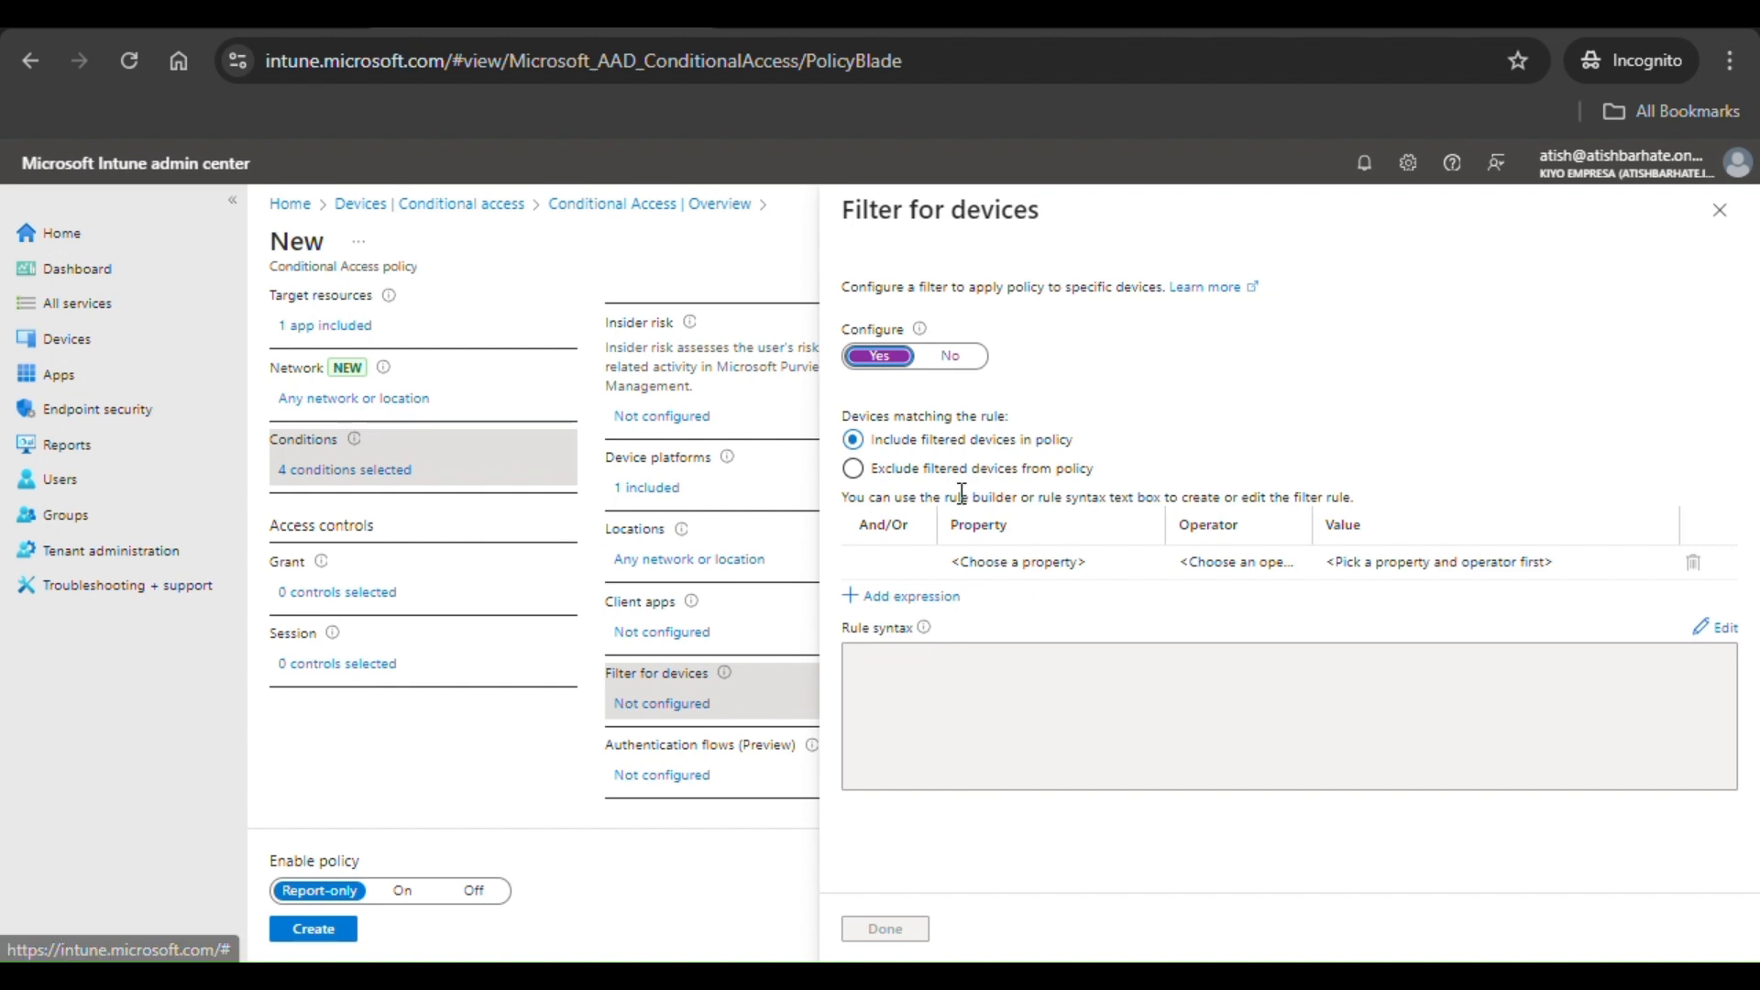
left_click(951, 357)
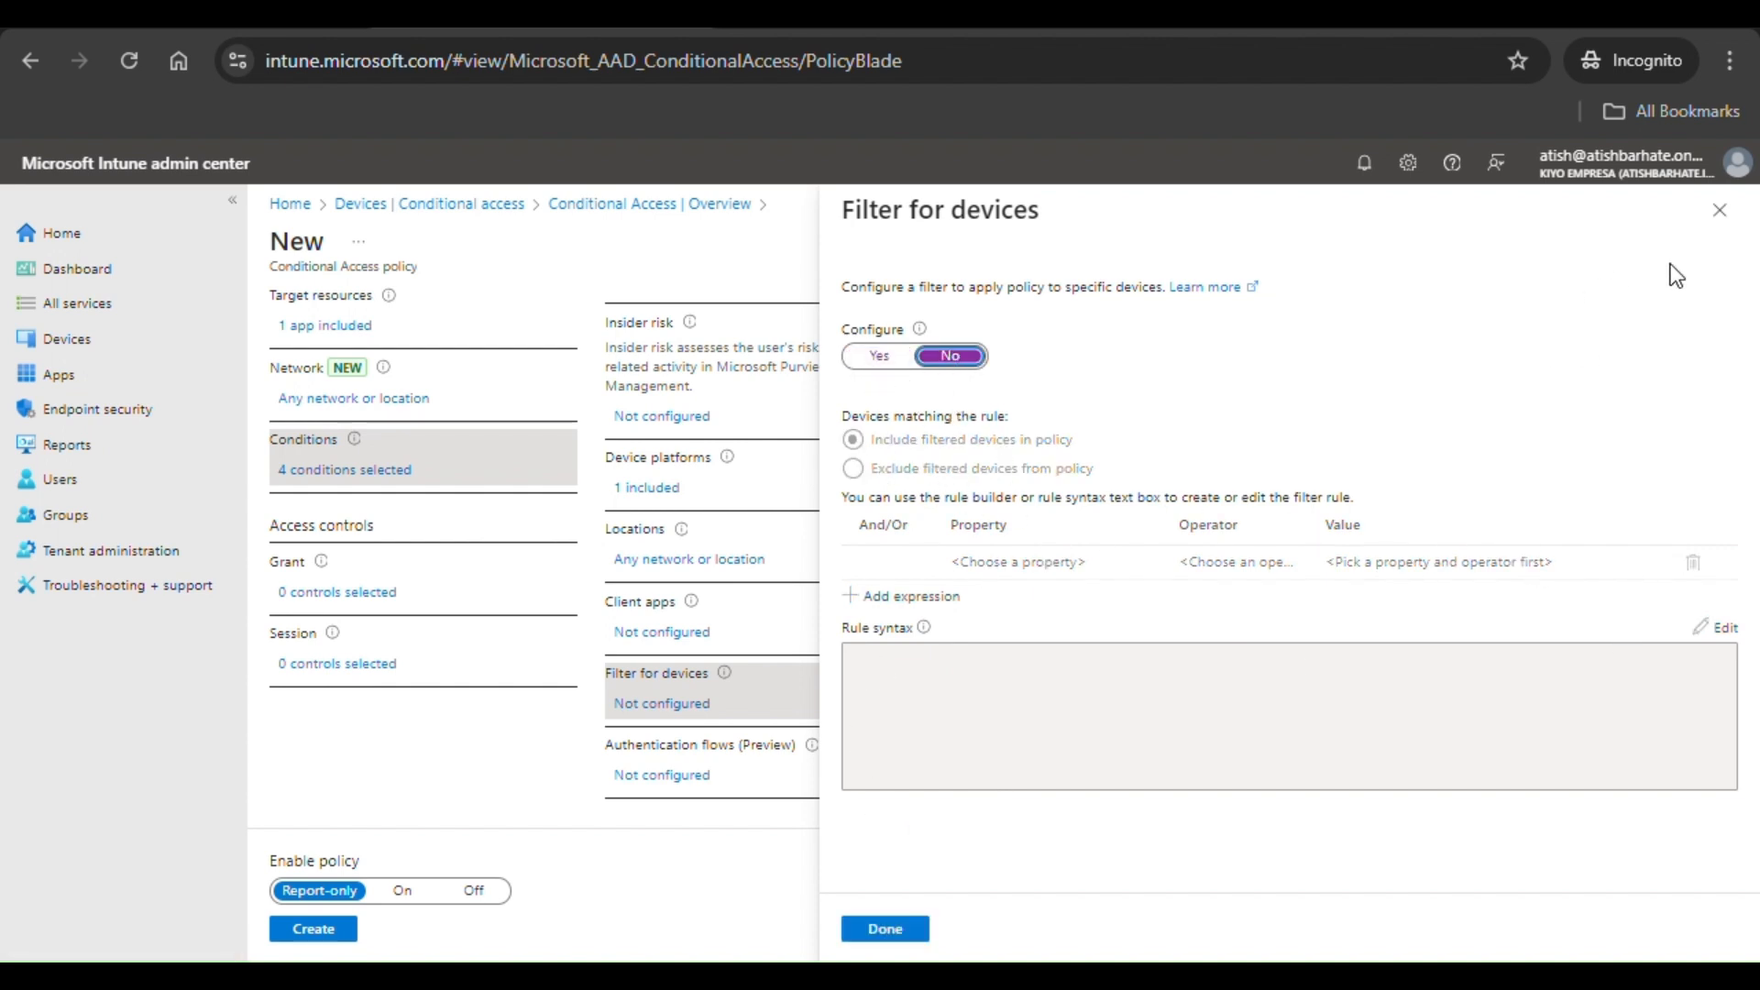
left_click(1720, 211)
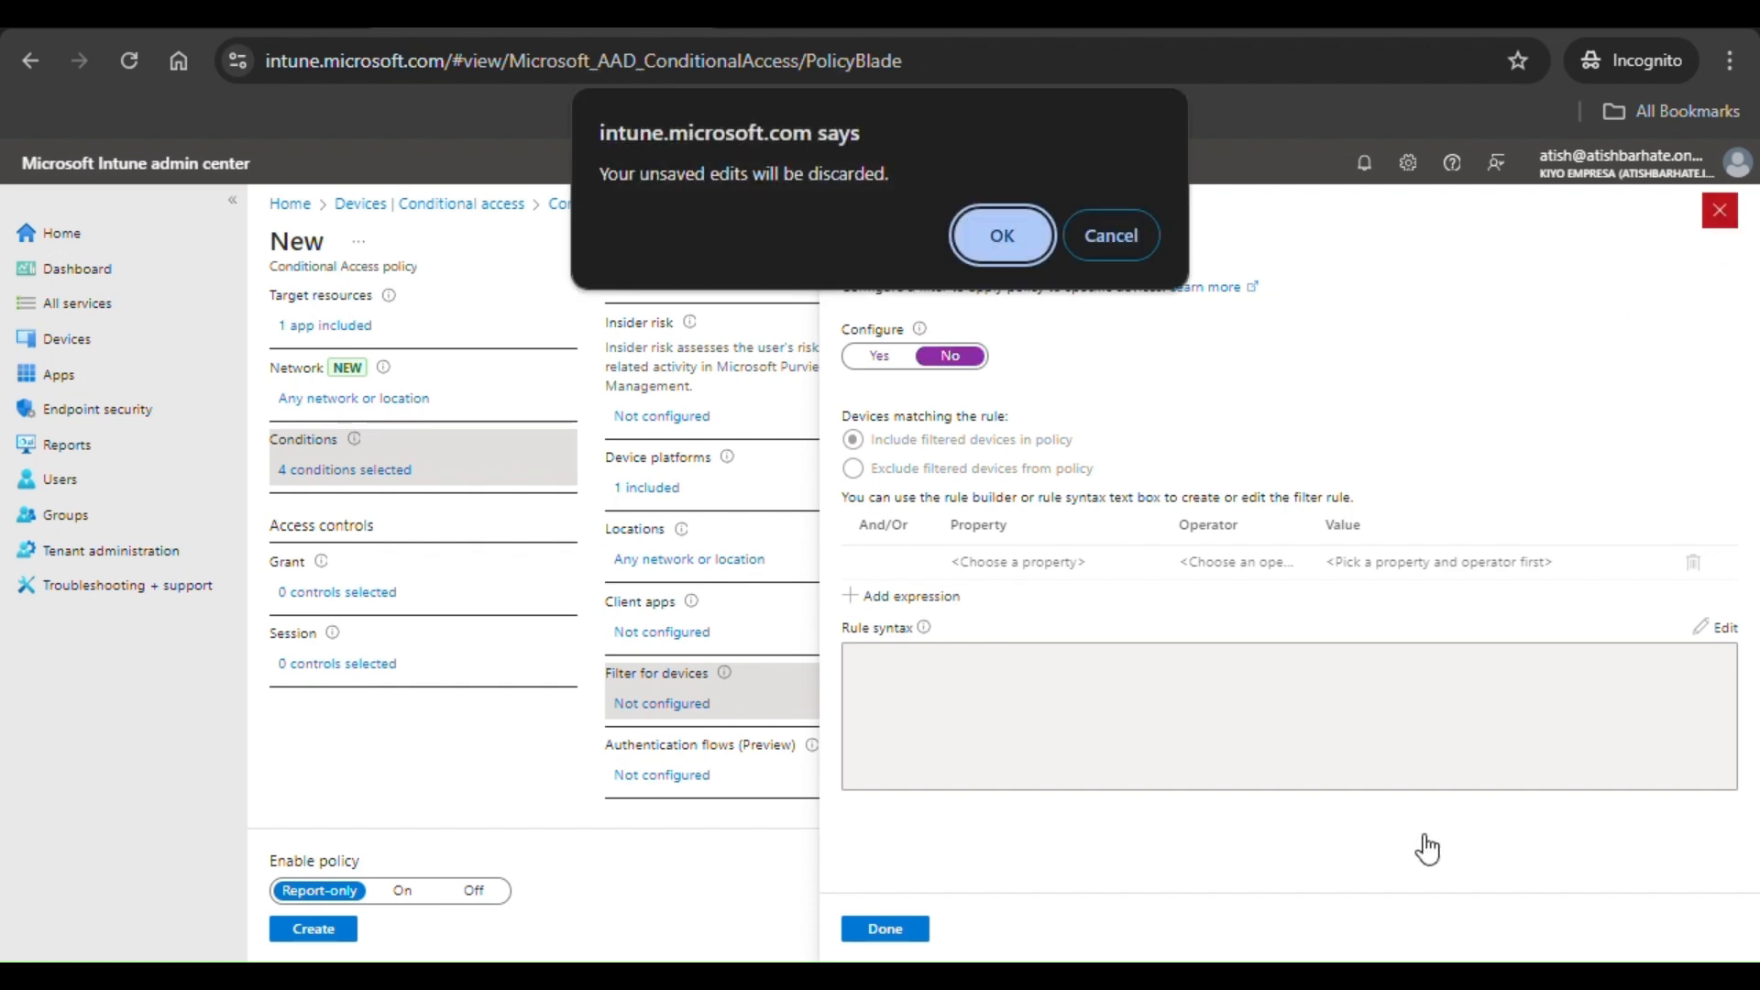
left_click(1001, 240)
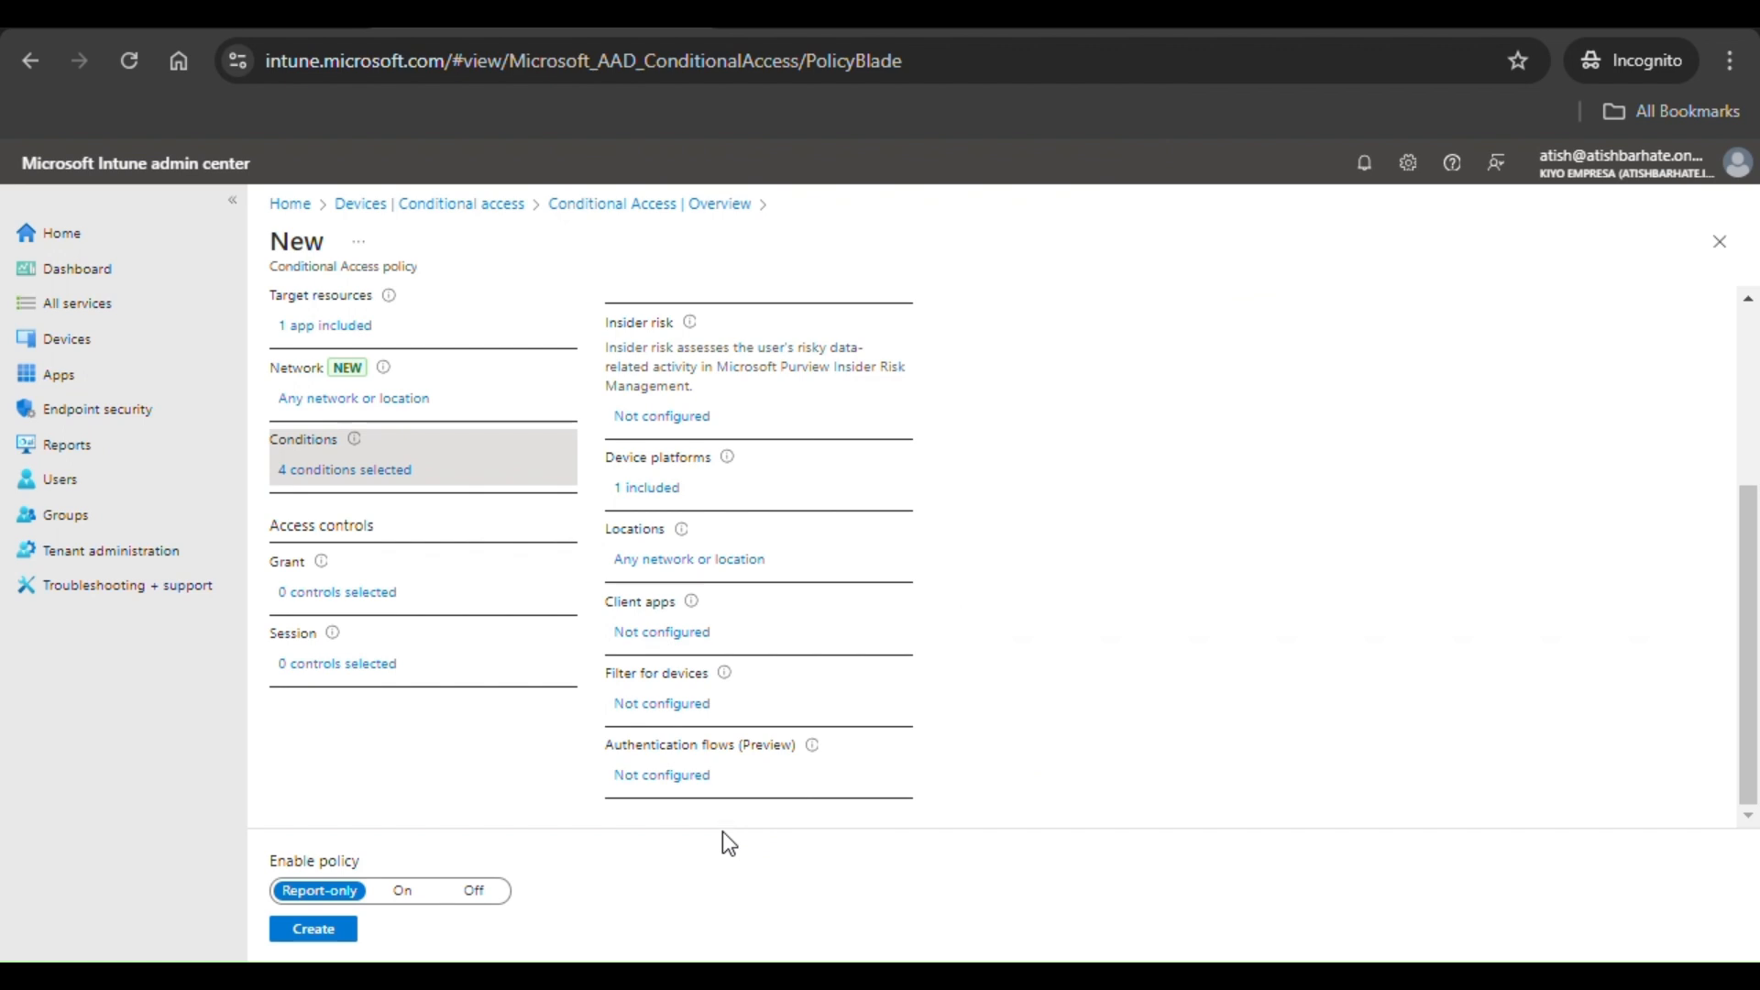
- Try enabling the Authentication flows condition to view its transfer methods, turn it off again and close it
left_click(678, 778)
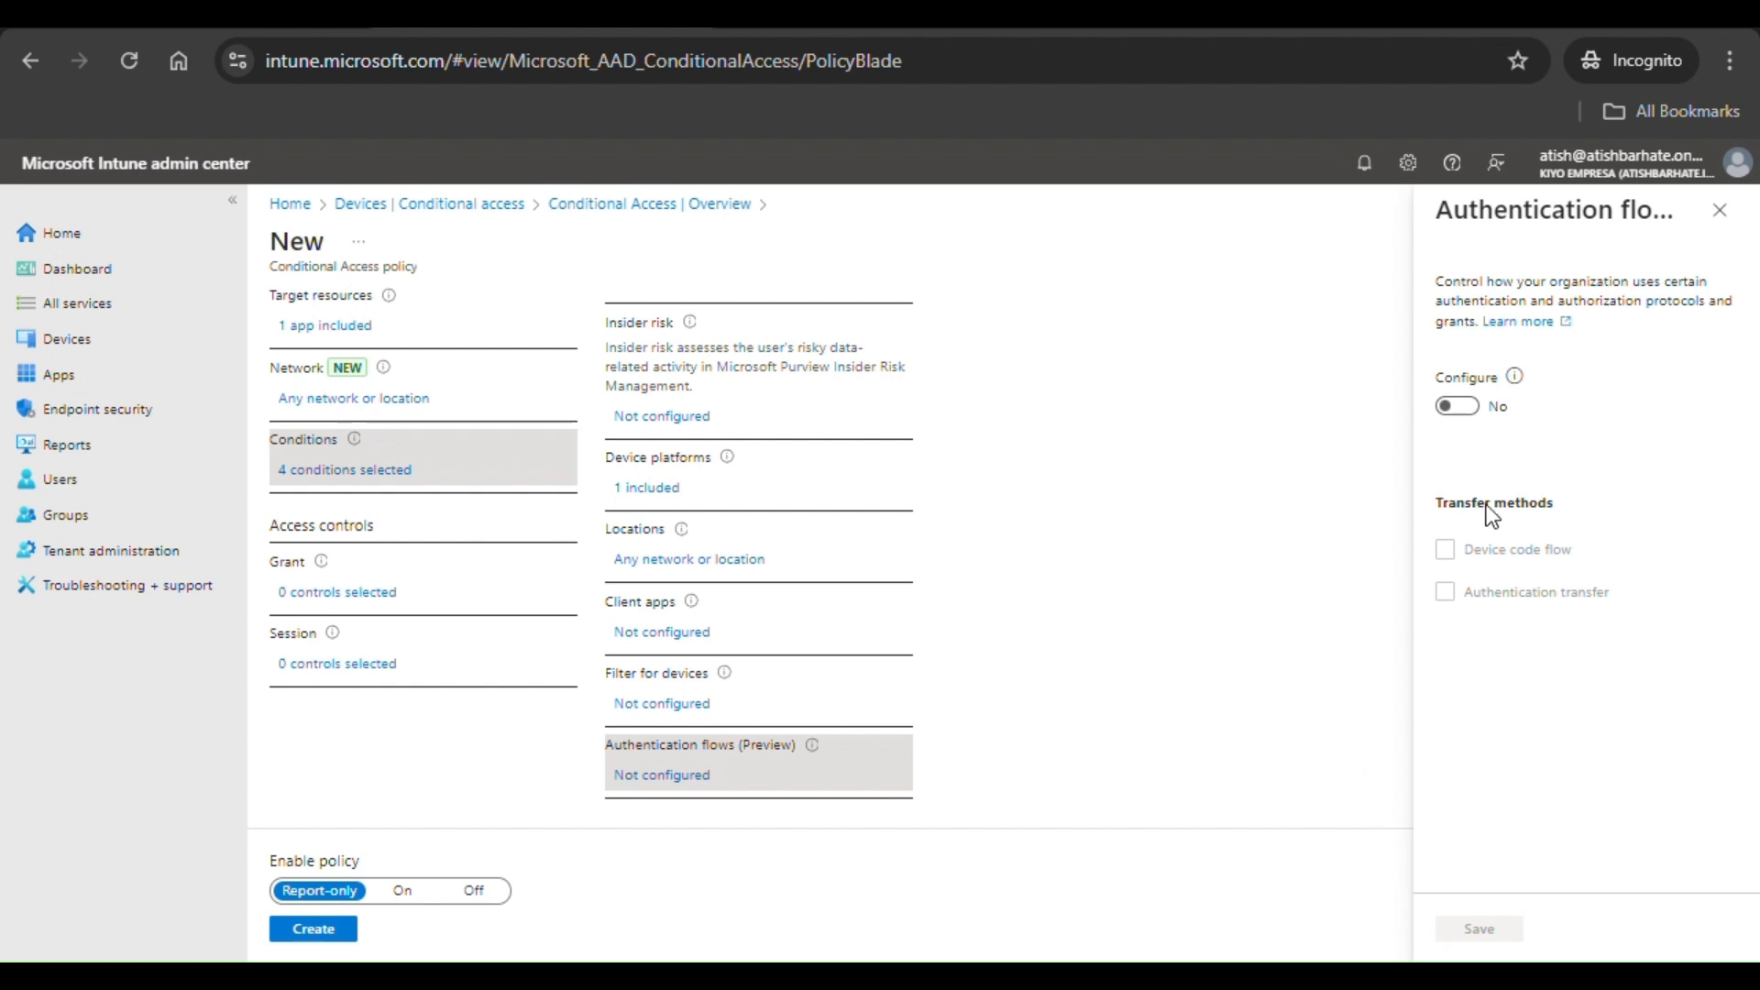
left_click(1460, 405)
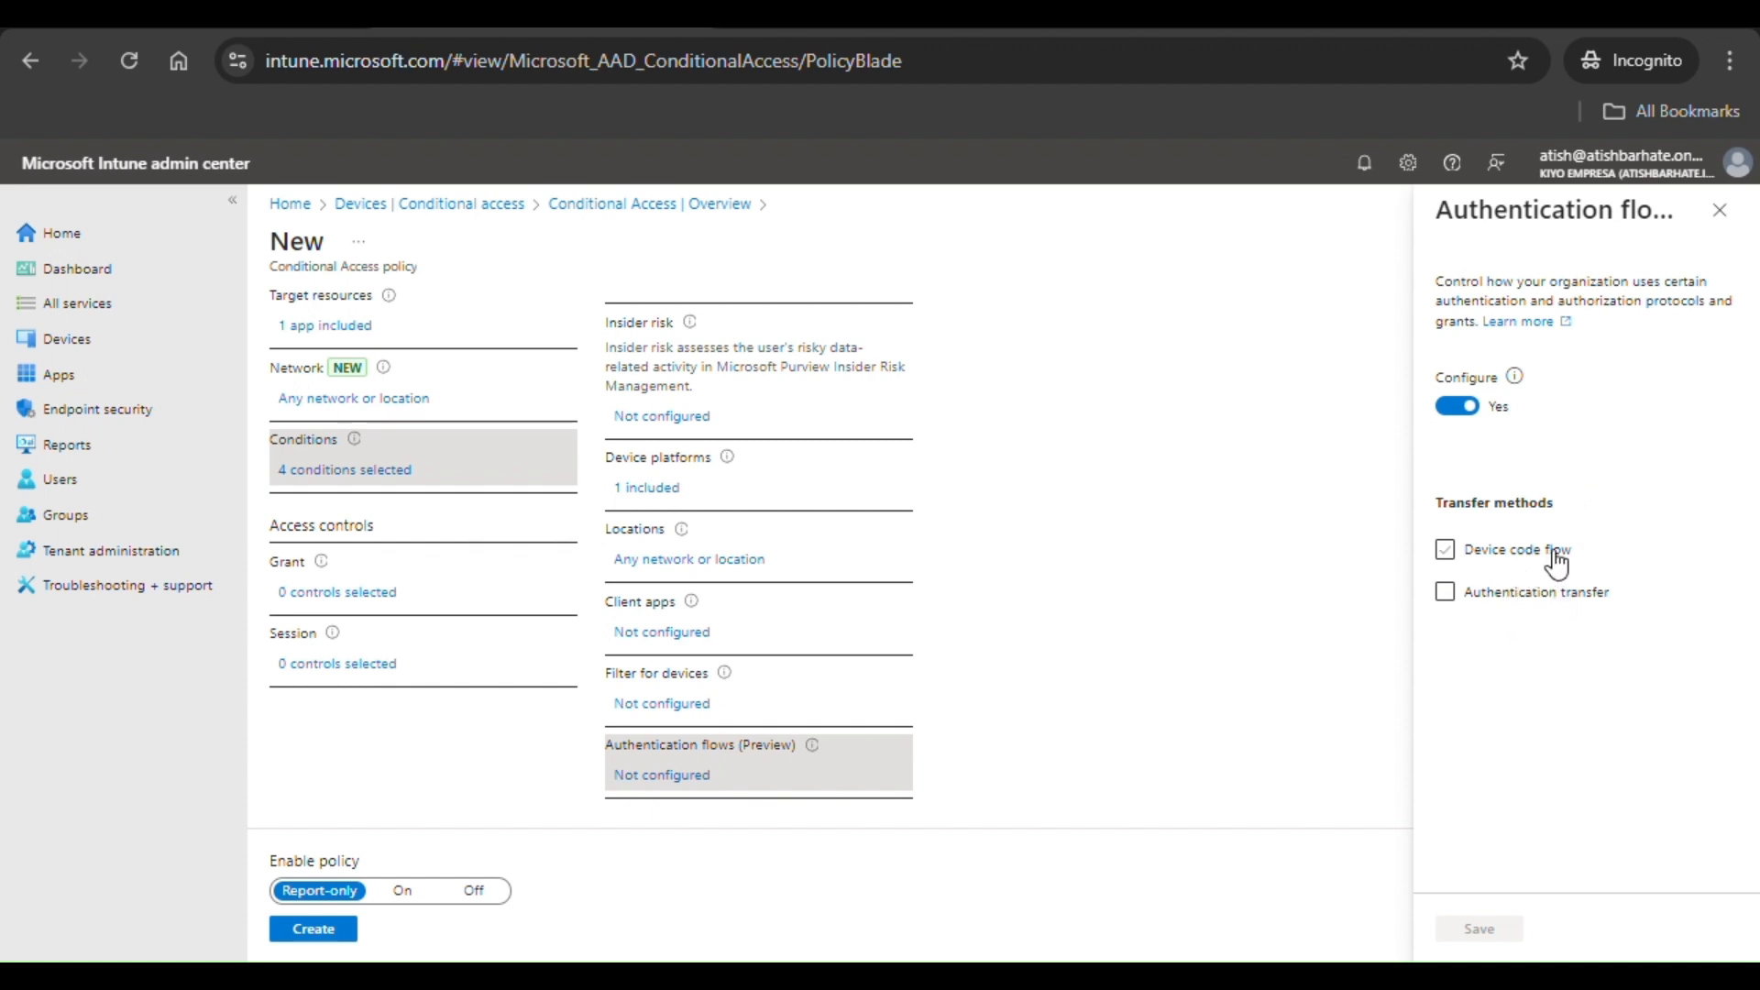
left_click(1465, 409)
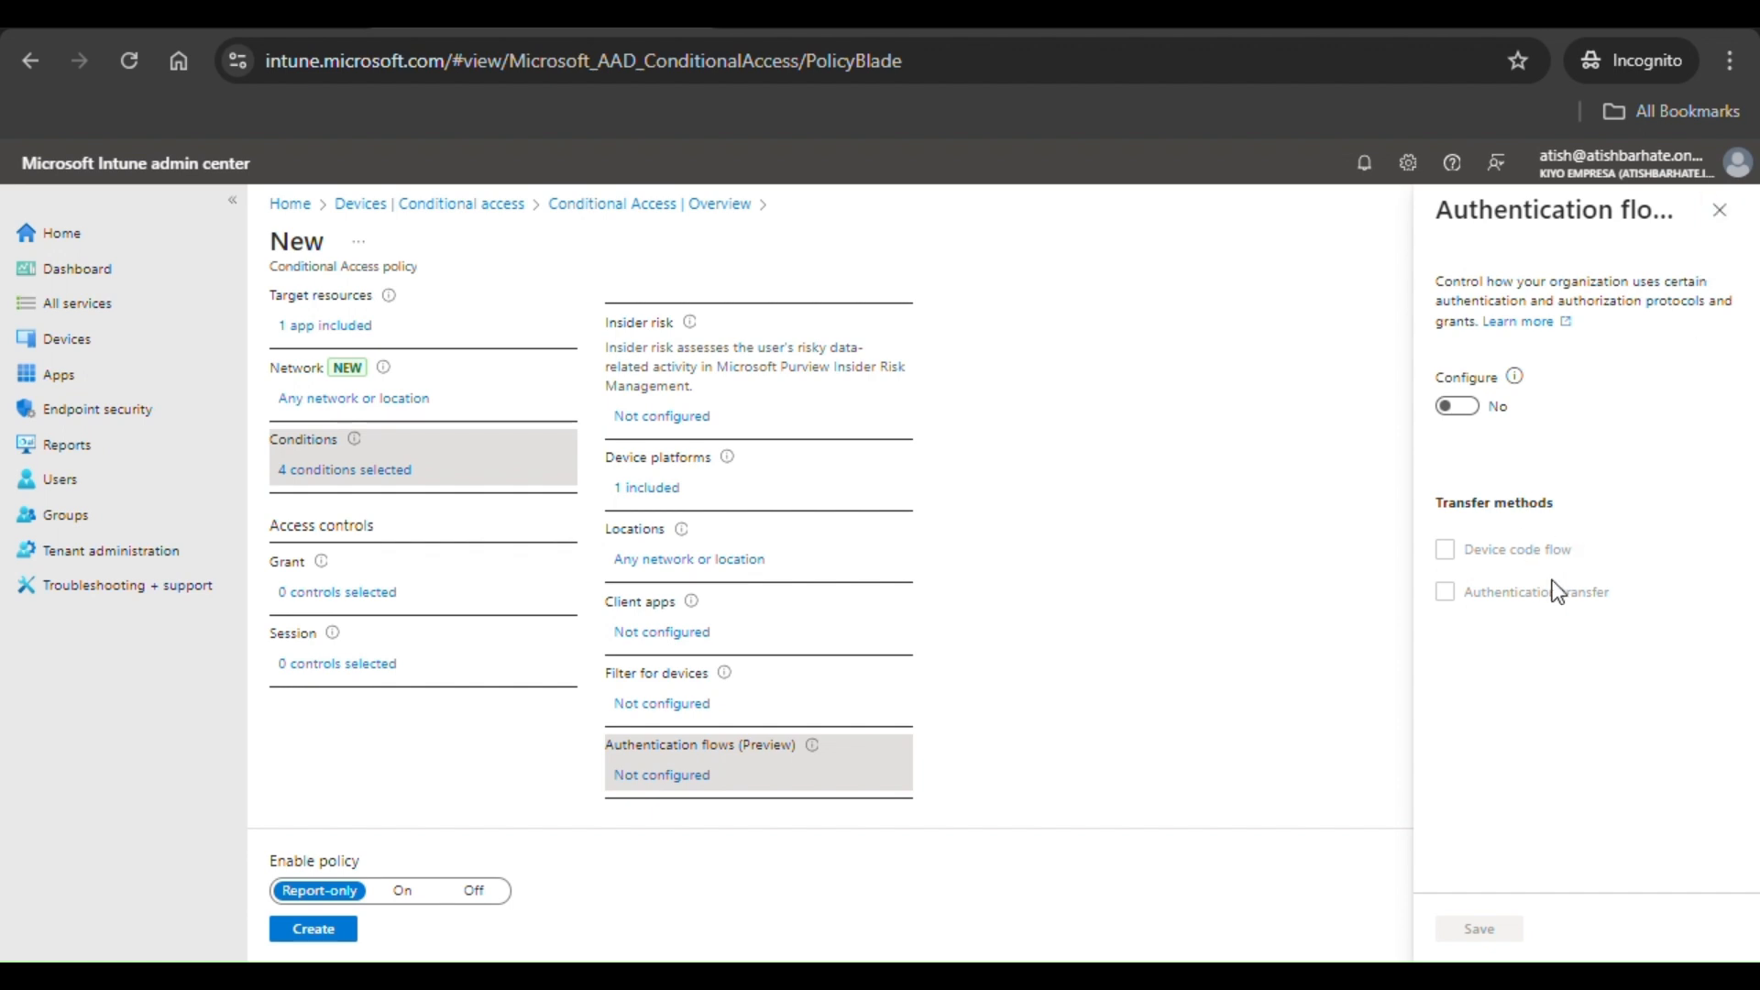
left_click(1714, 225)
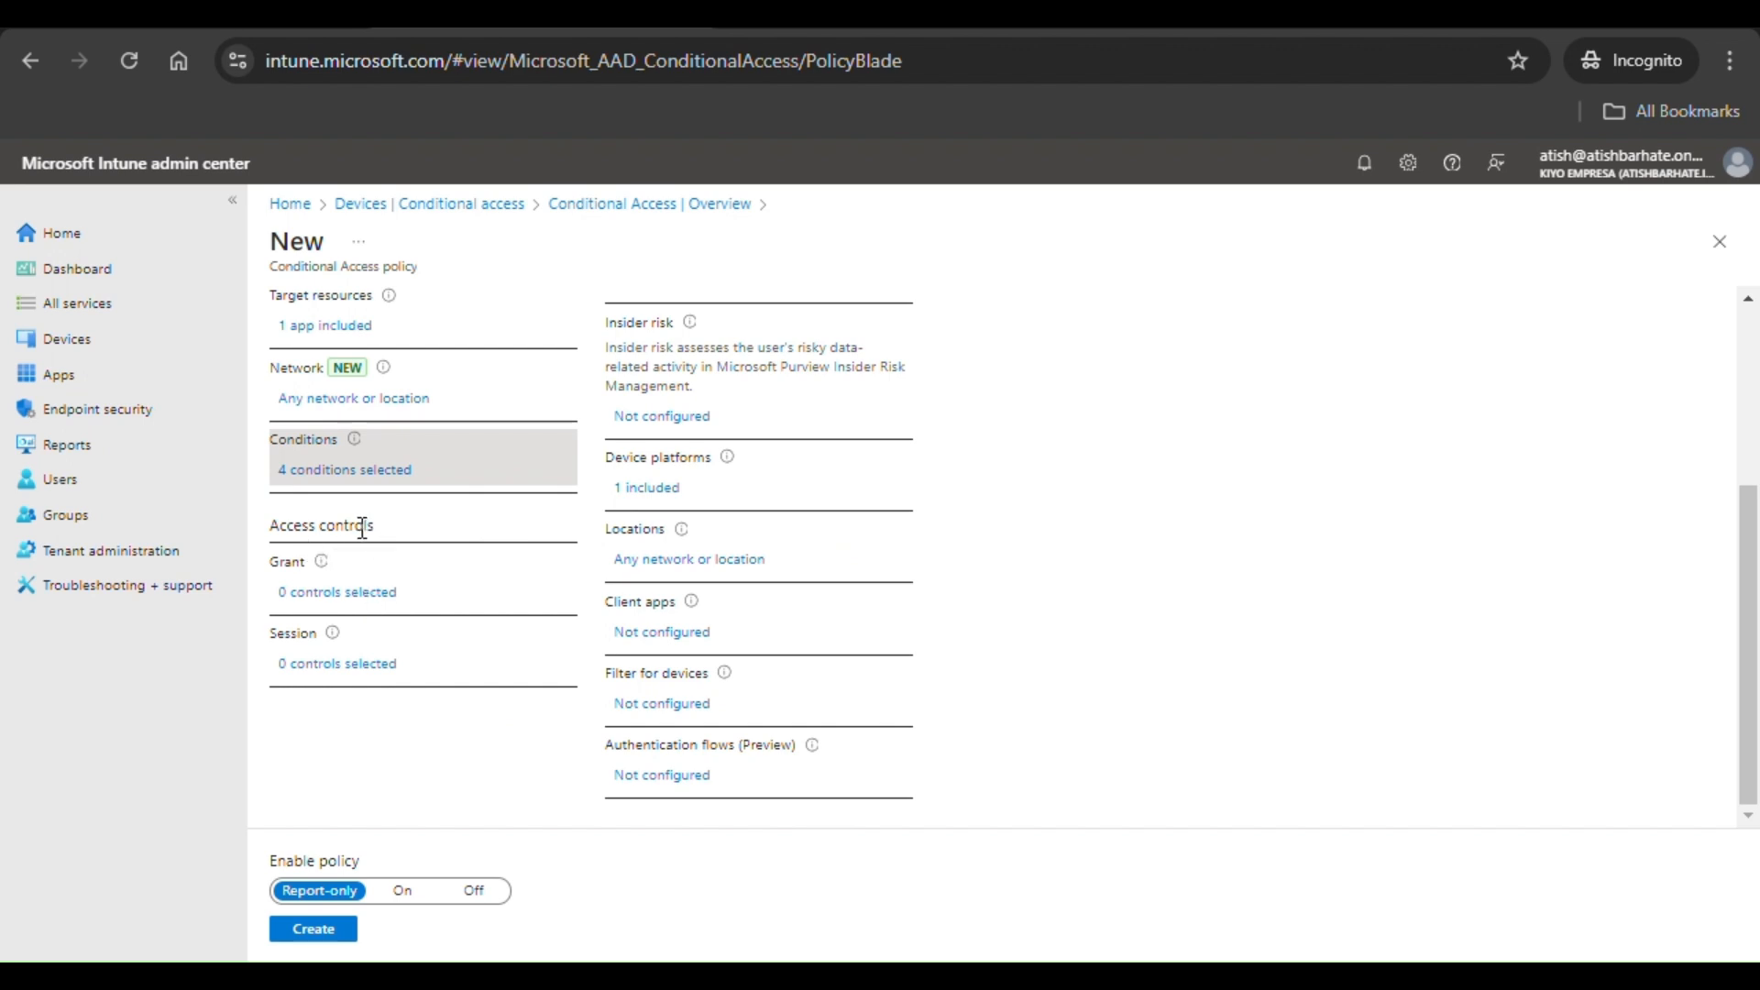
- Configure the Grant control to grant access with Require multifactor authentication, keeping Require all the selected controls for multiple controls
left_click(366, 596)
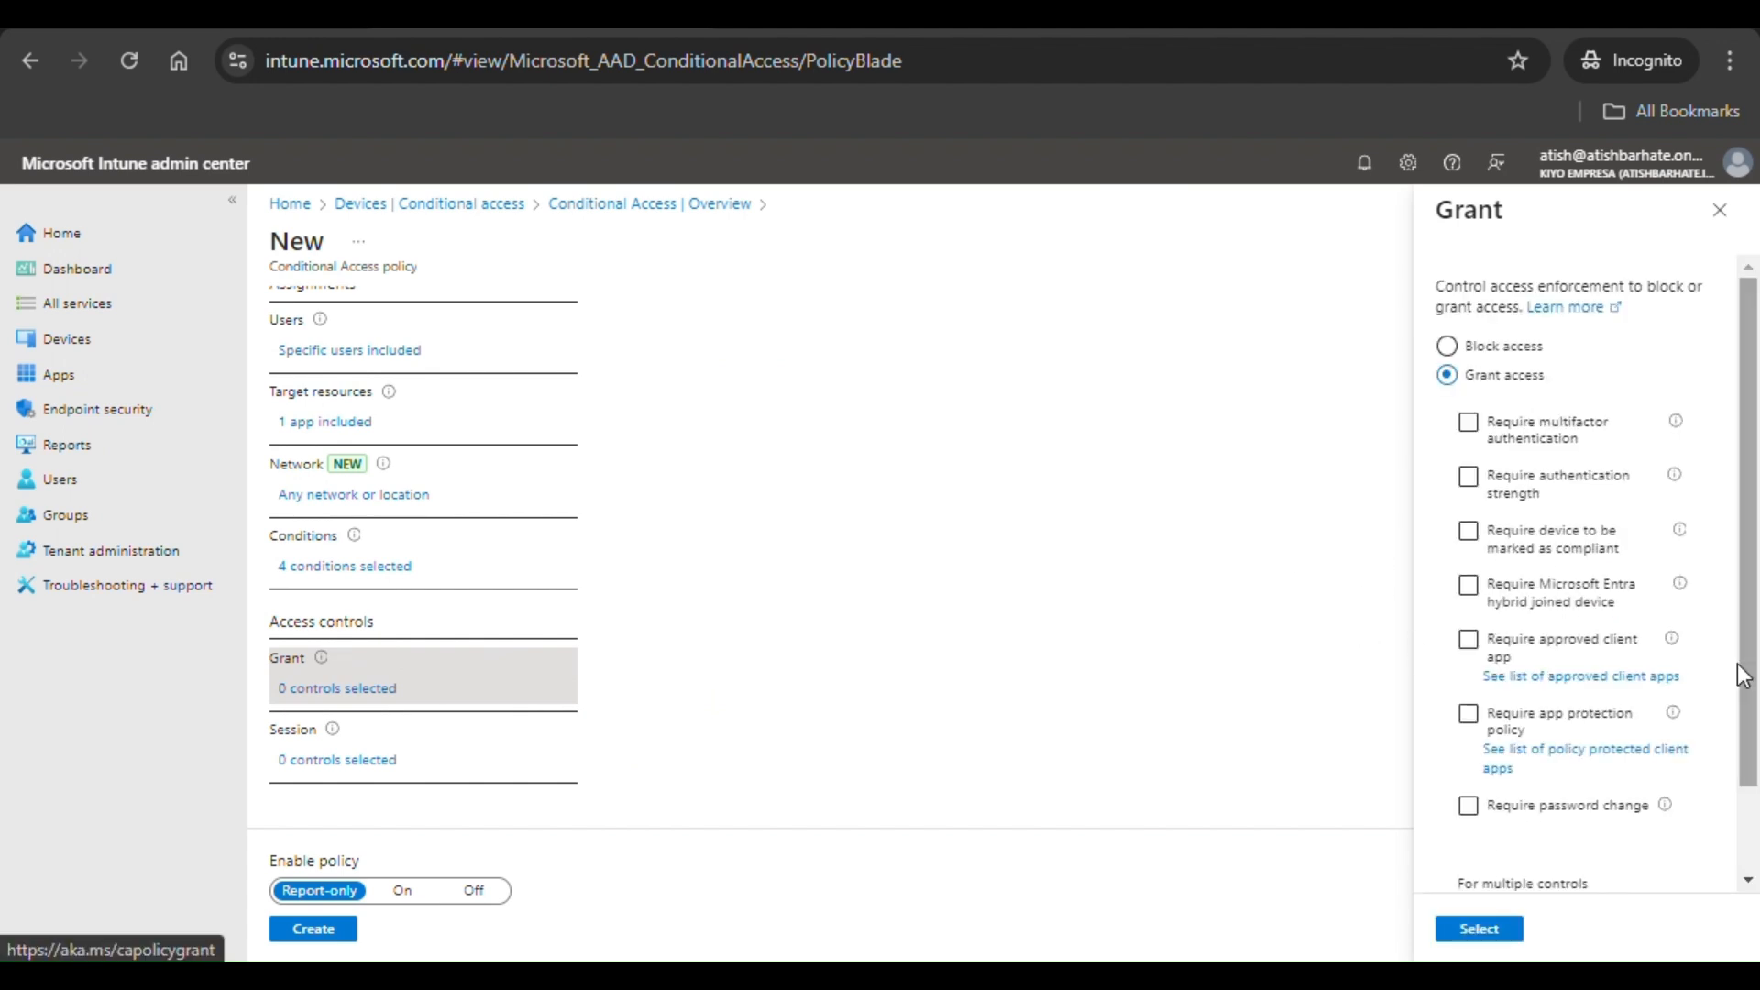
scroll(1646, 656, "down", 1)
scroll(1650, 670, "up", 1)
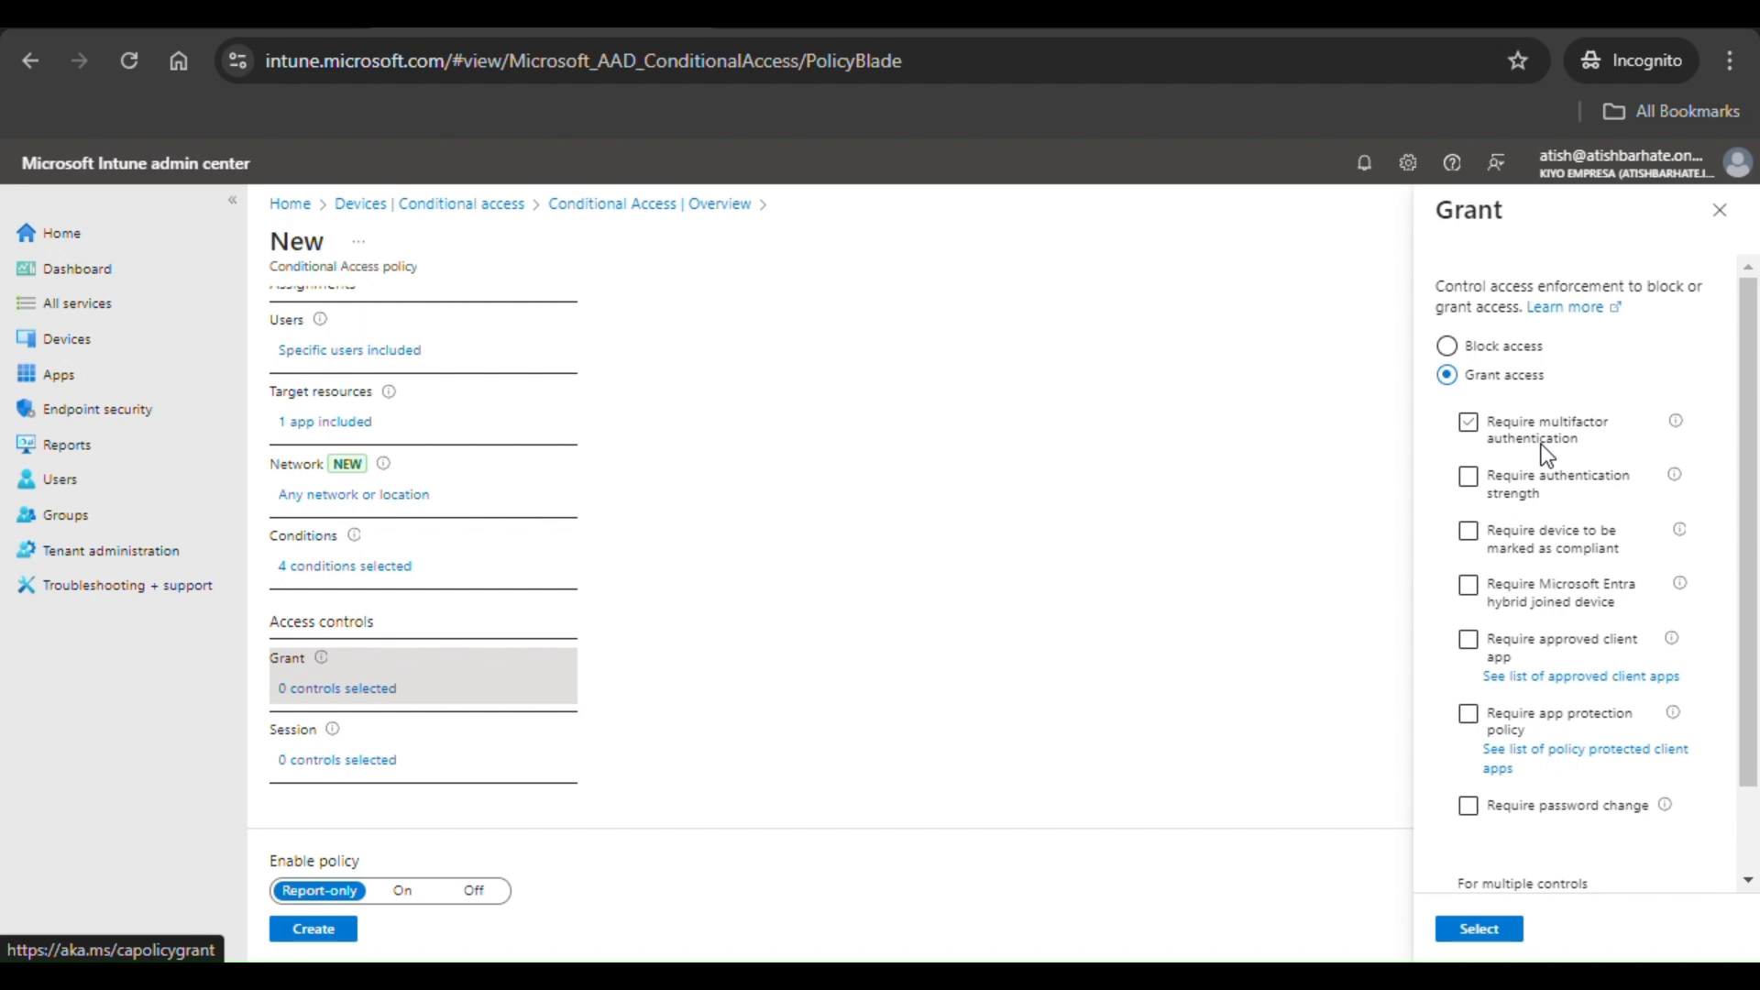
left_click(1556, 439)
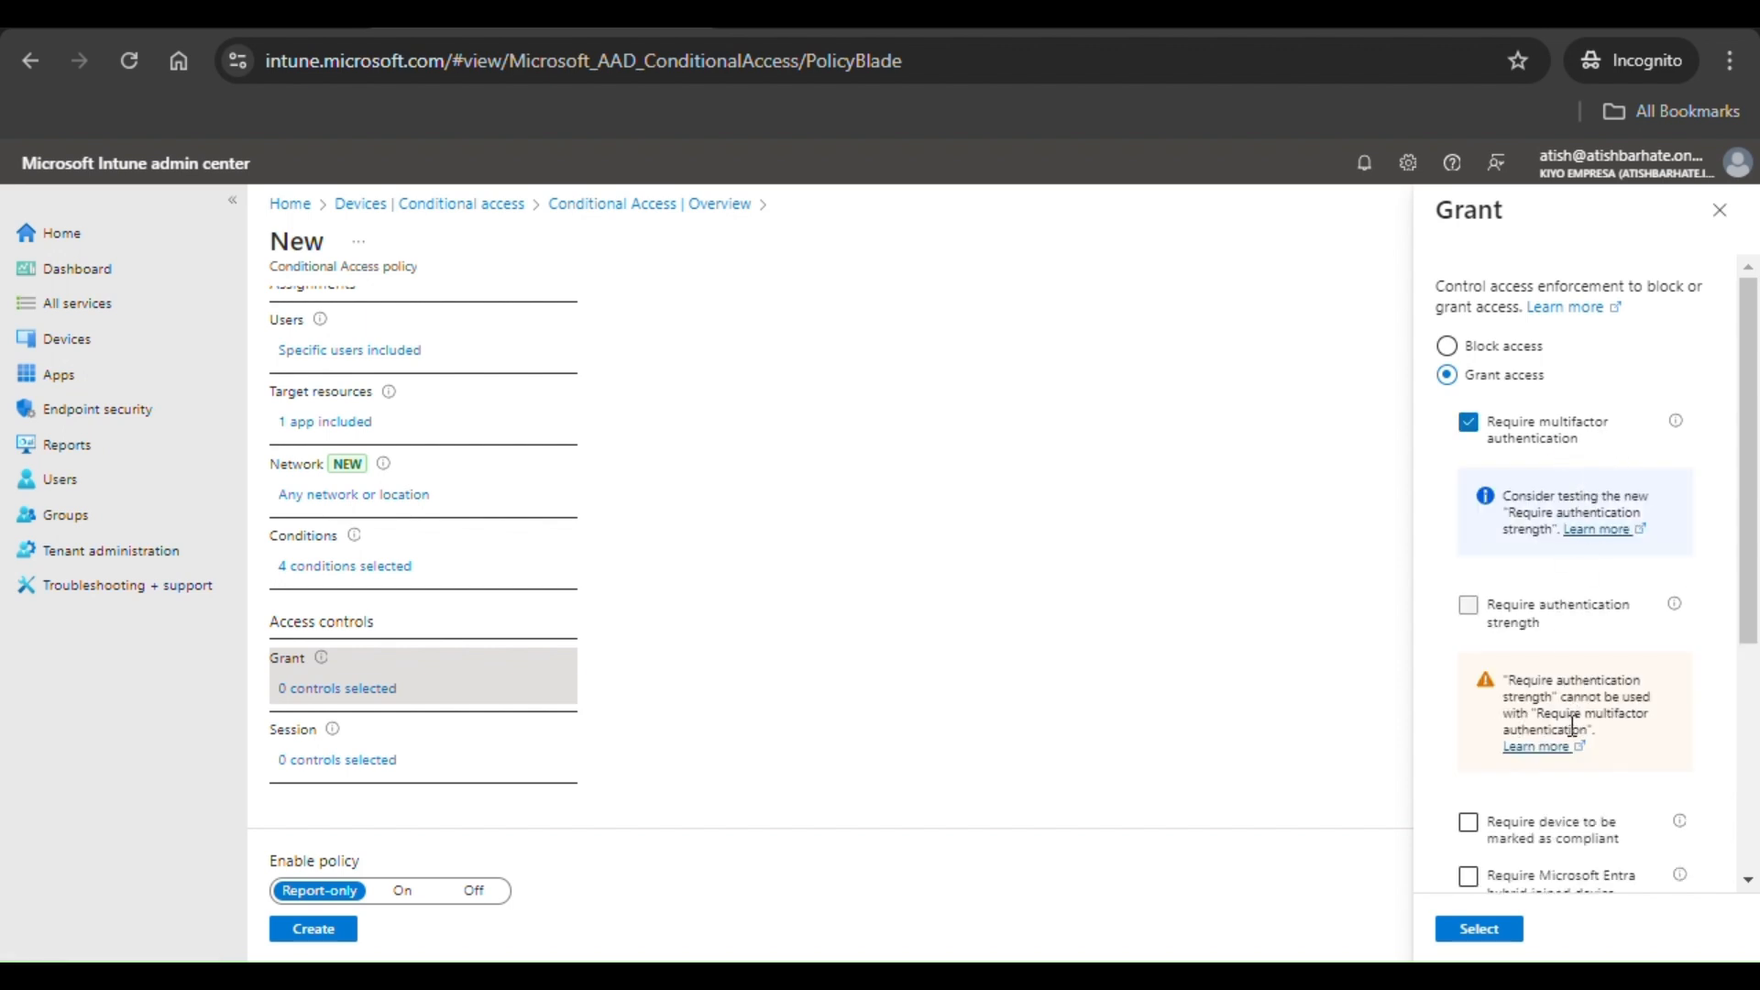
scroll(1570, 738, "down", 2)
scroll(1569, 747, "down", 1)
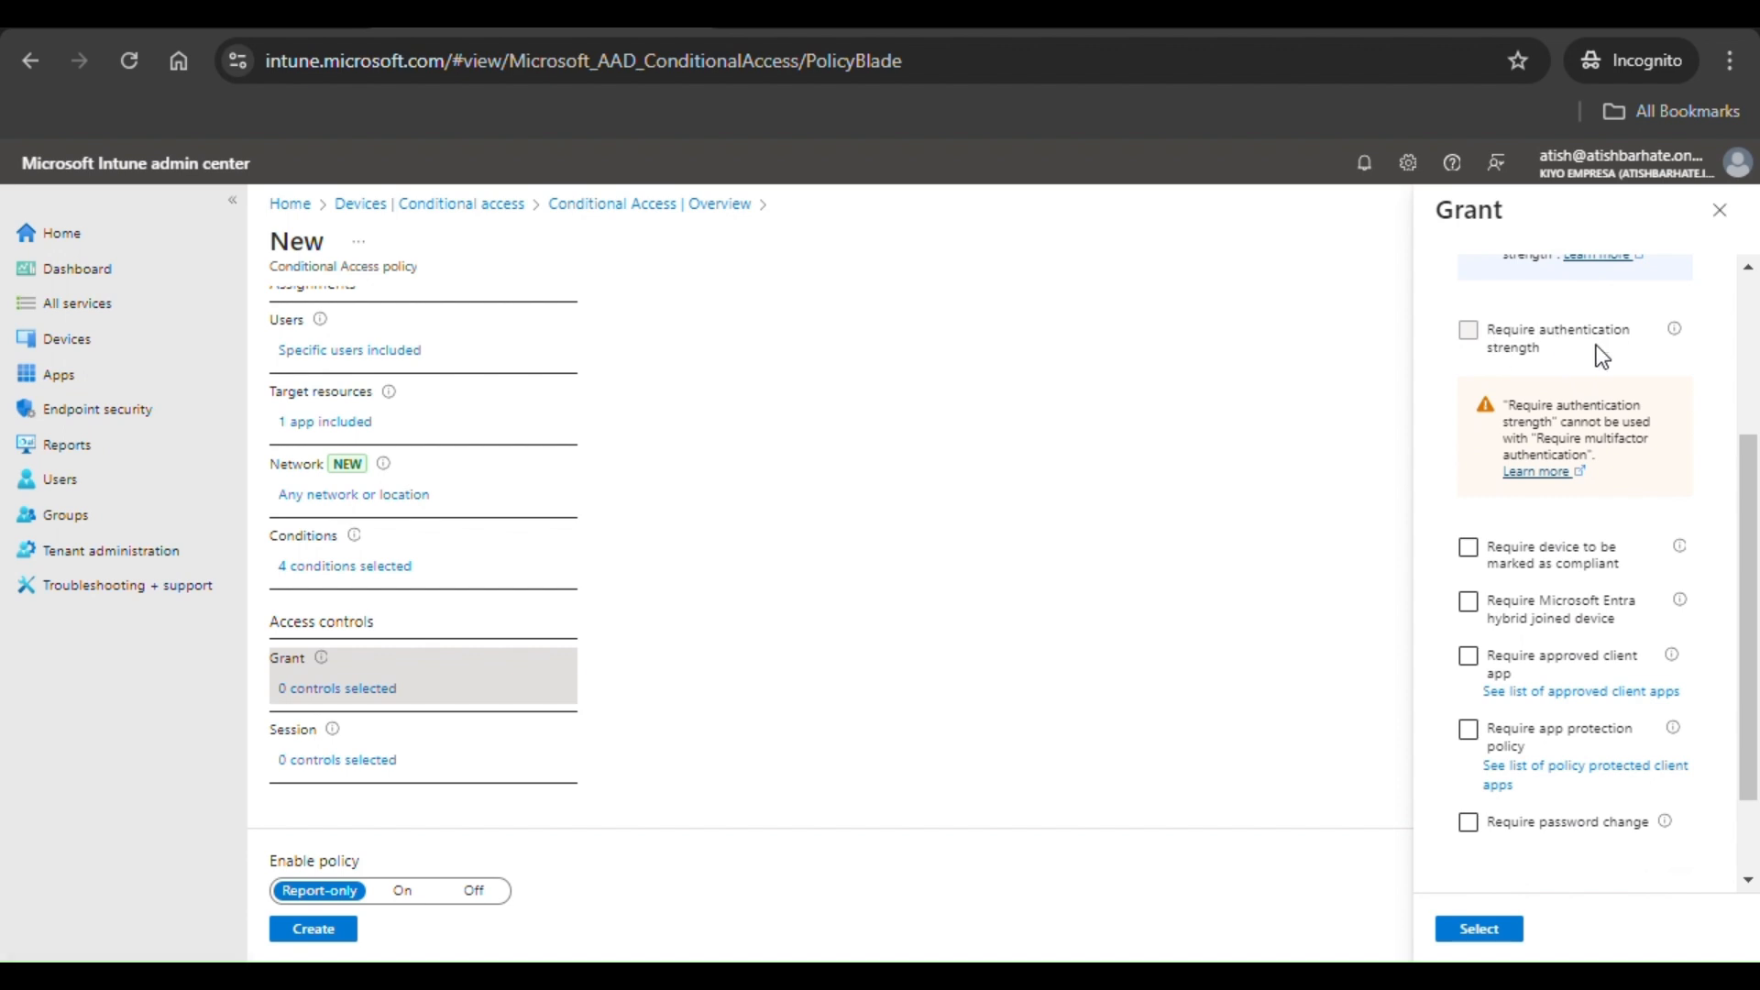
left_click(1594, 825)
scroll(1613, 843, "up", 3)
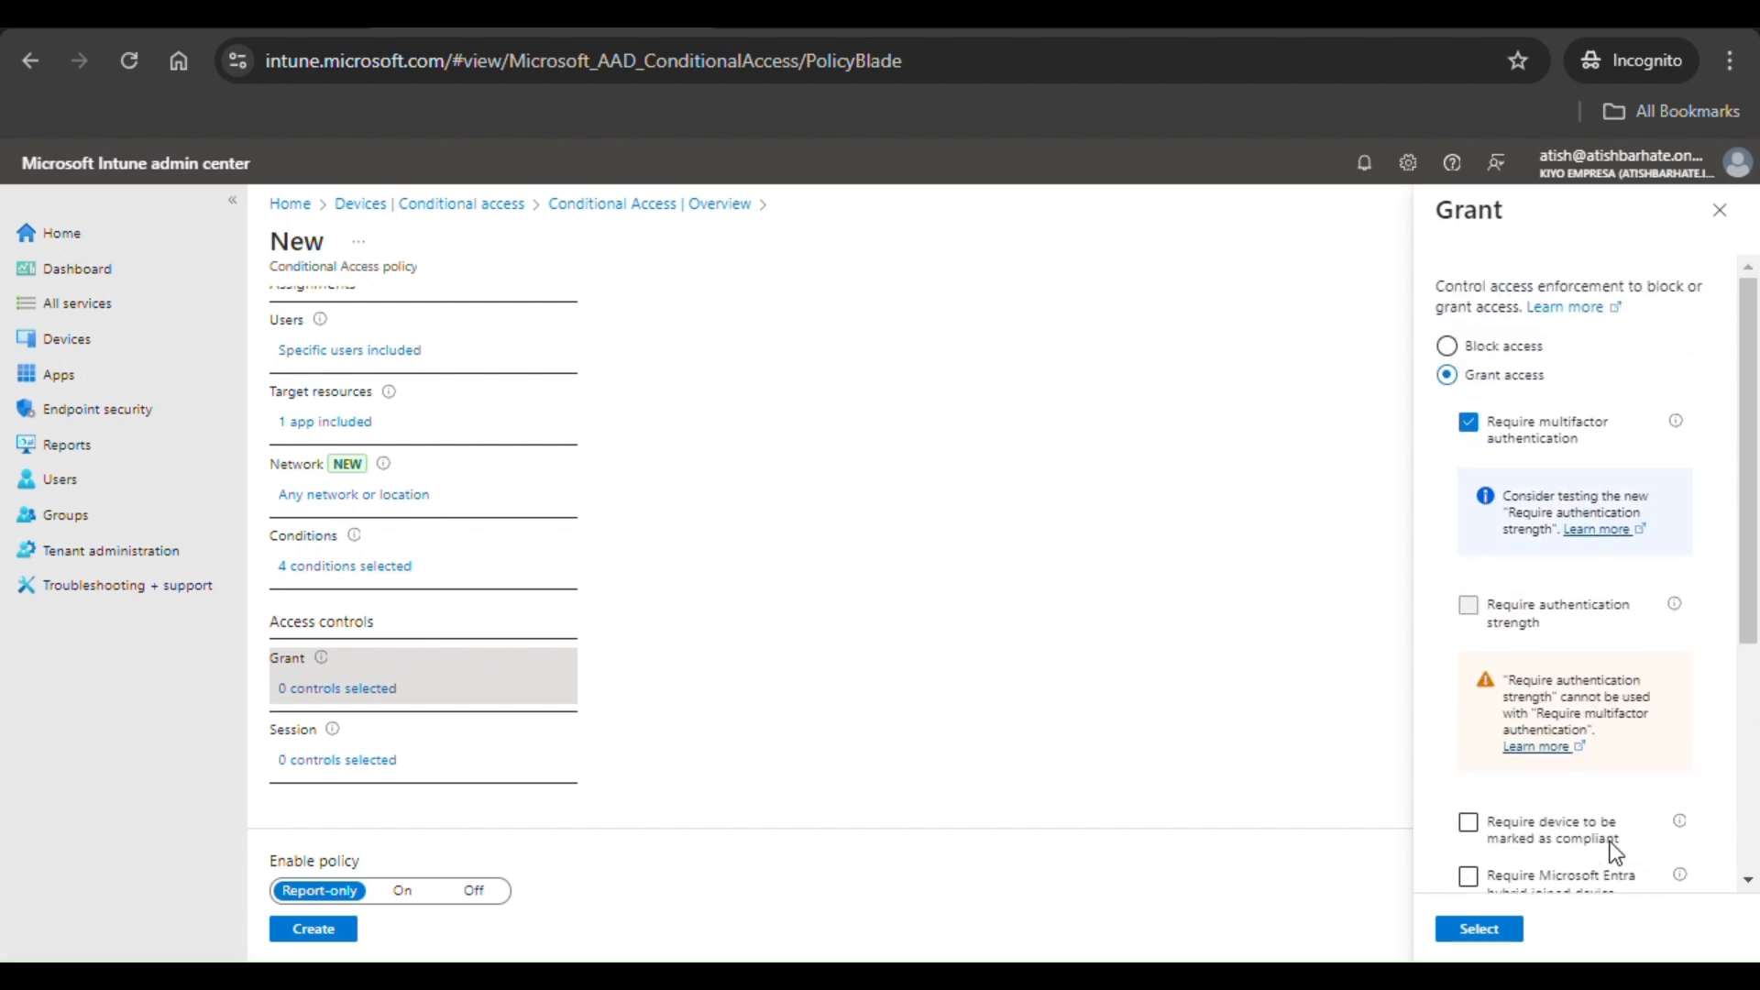
scroll(1515, 678, "down", 5)
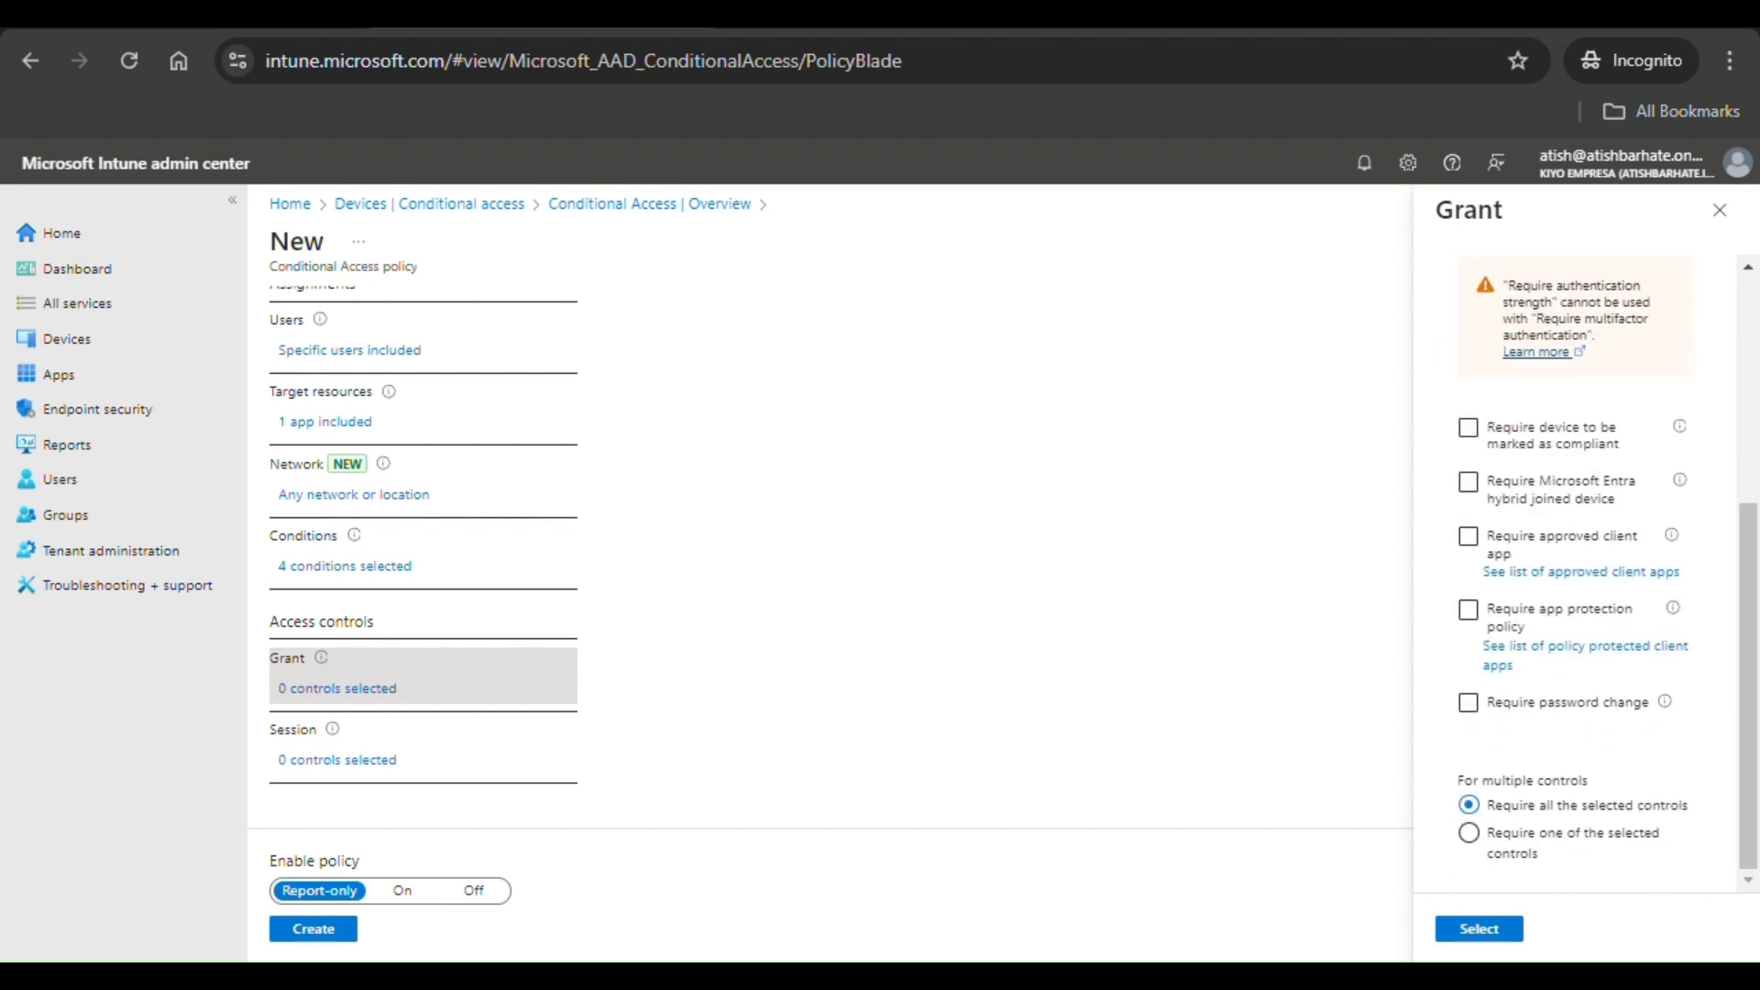
scroll(1466, 483, "up", 5)
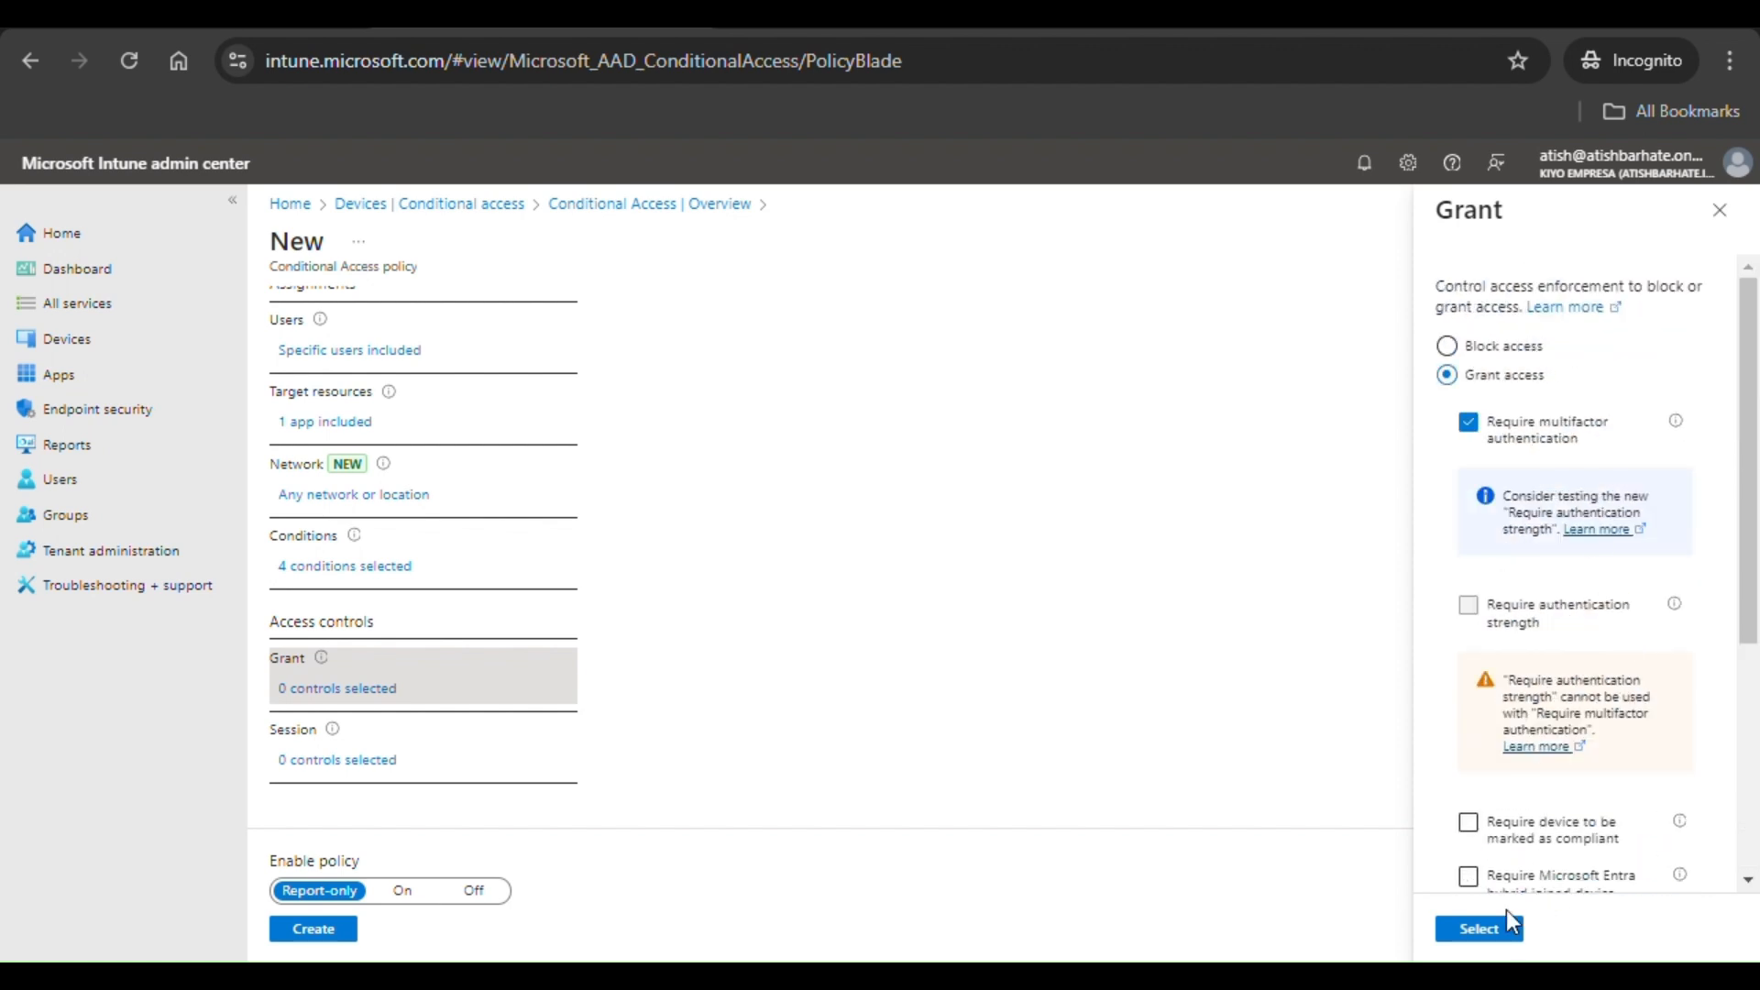
left_click(1490, 930)
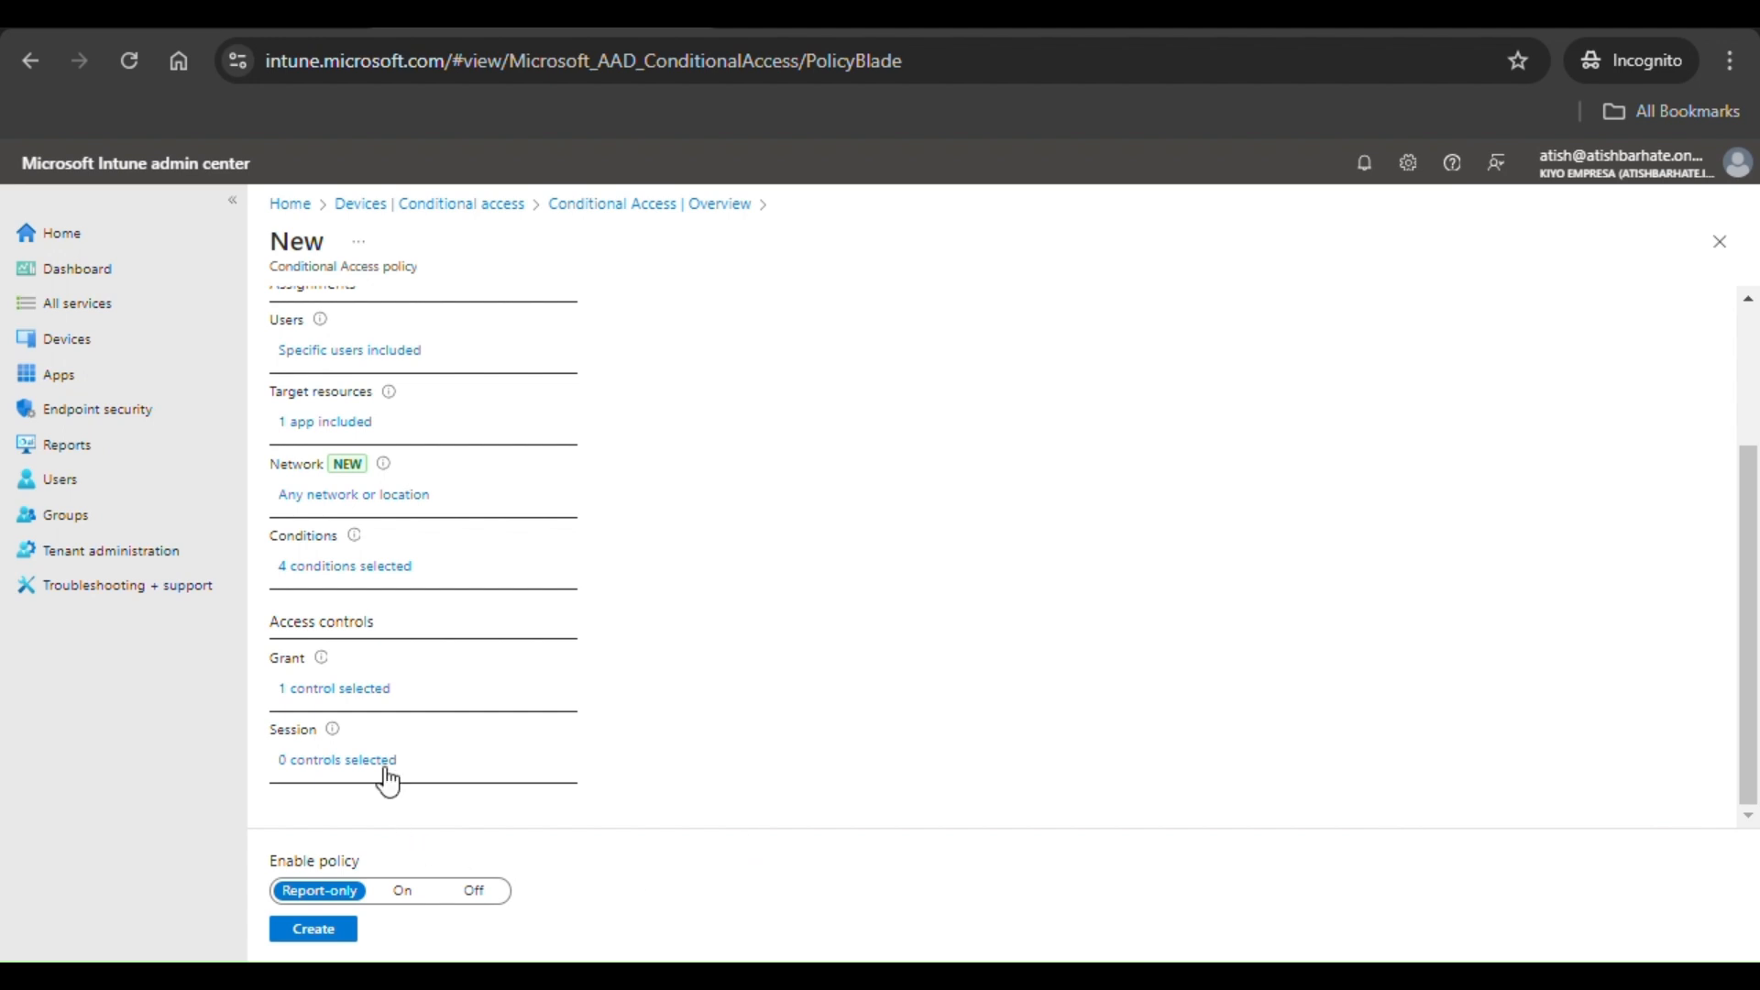
- Review the available Session controls, including Conditional Access App Control, and leave them without applying any
left_click(354, 760)
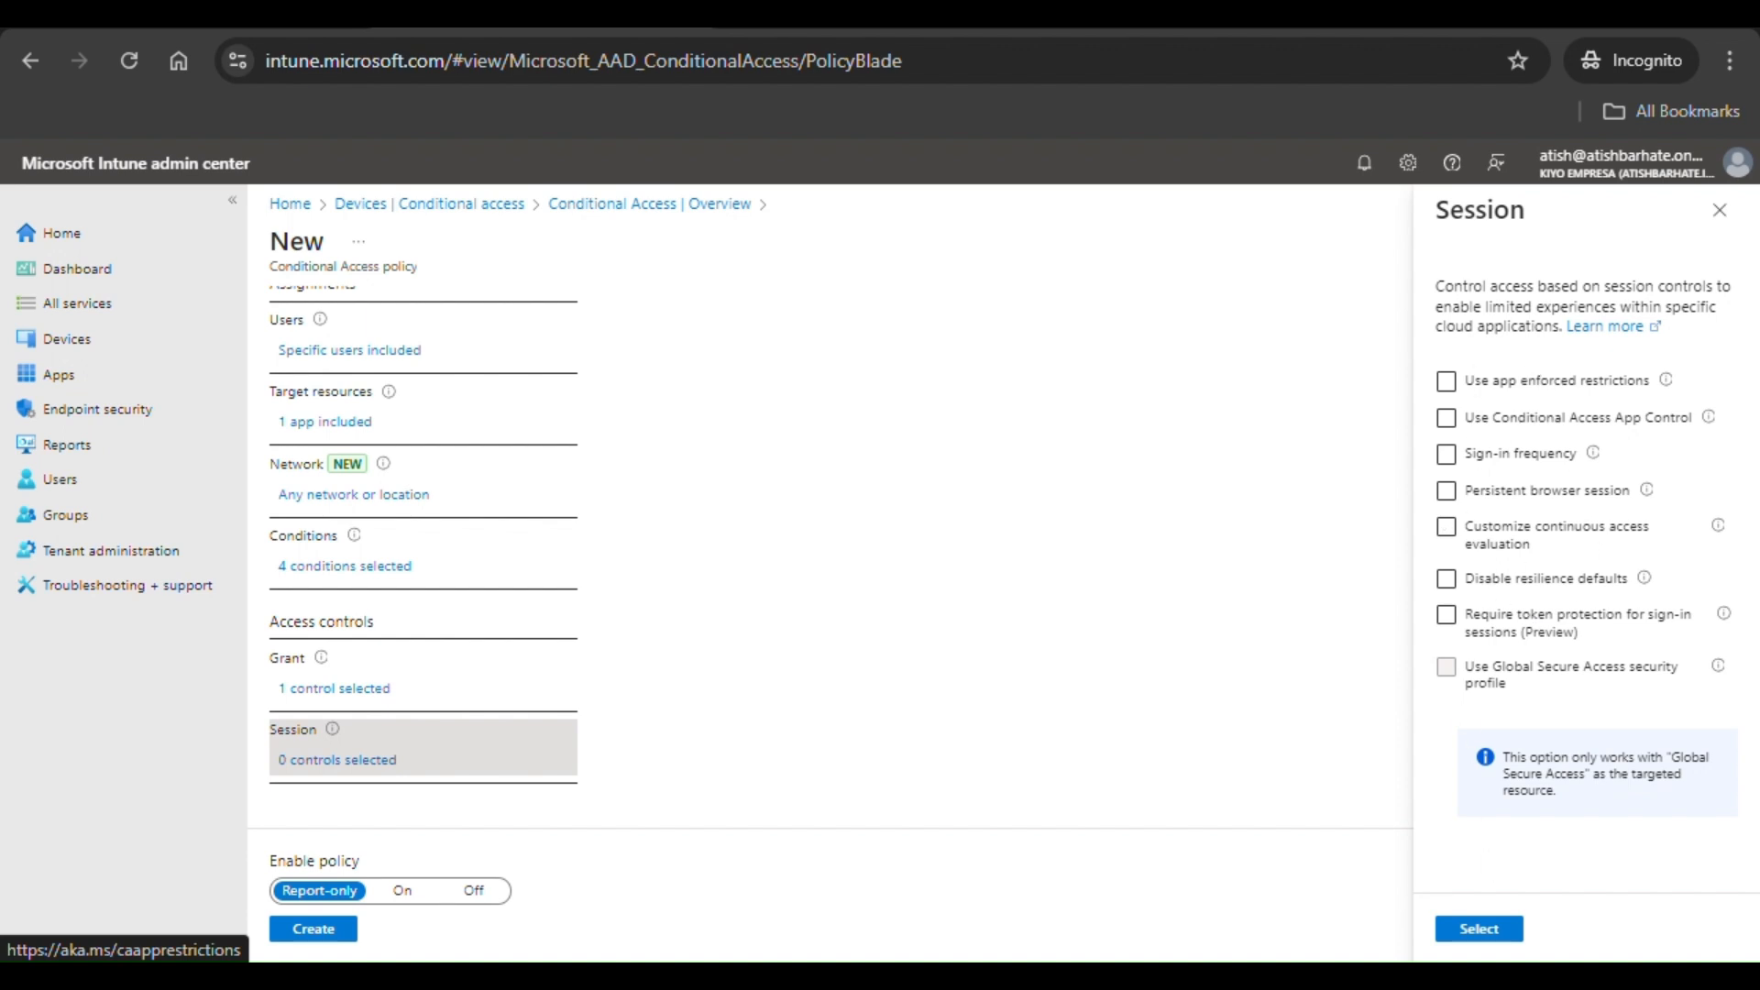
left_click(1511, 414)
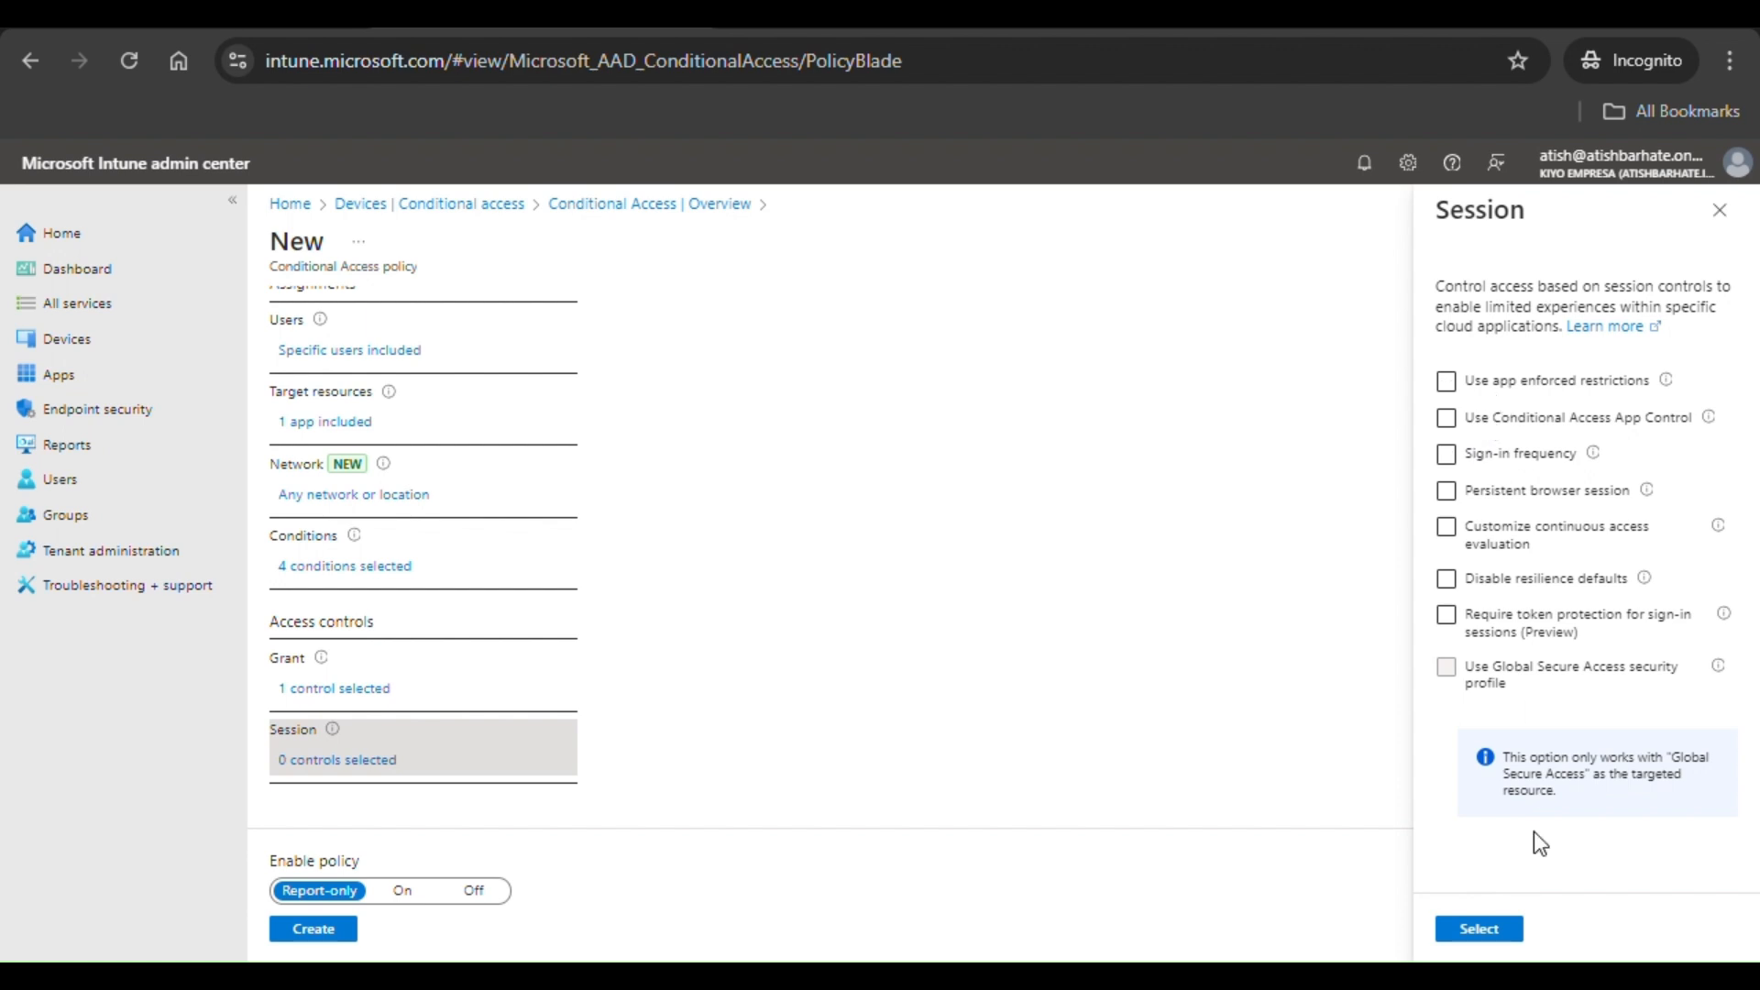
left_click(1717, 220)
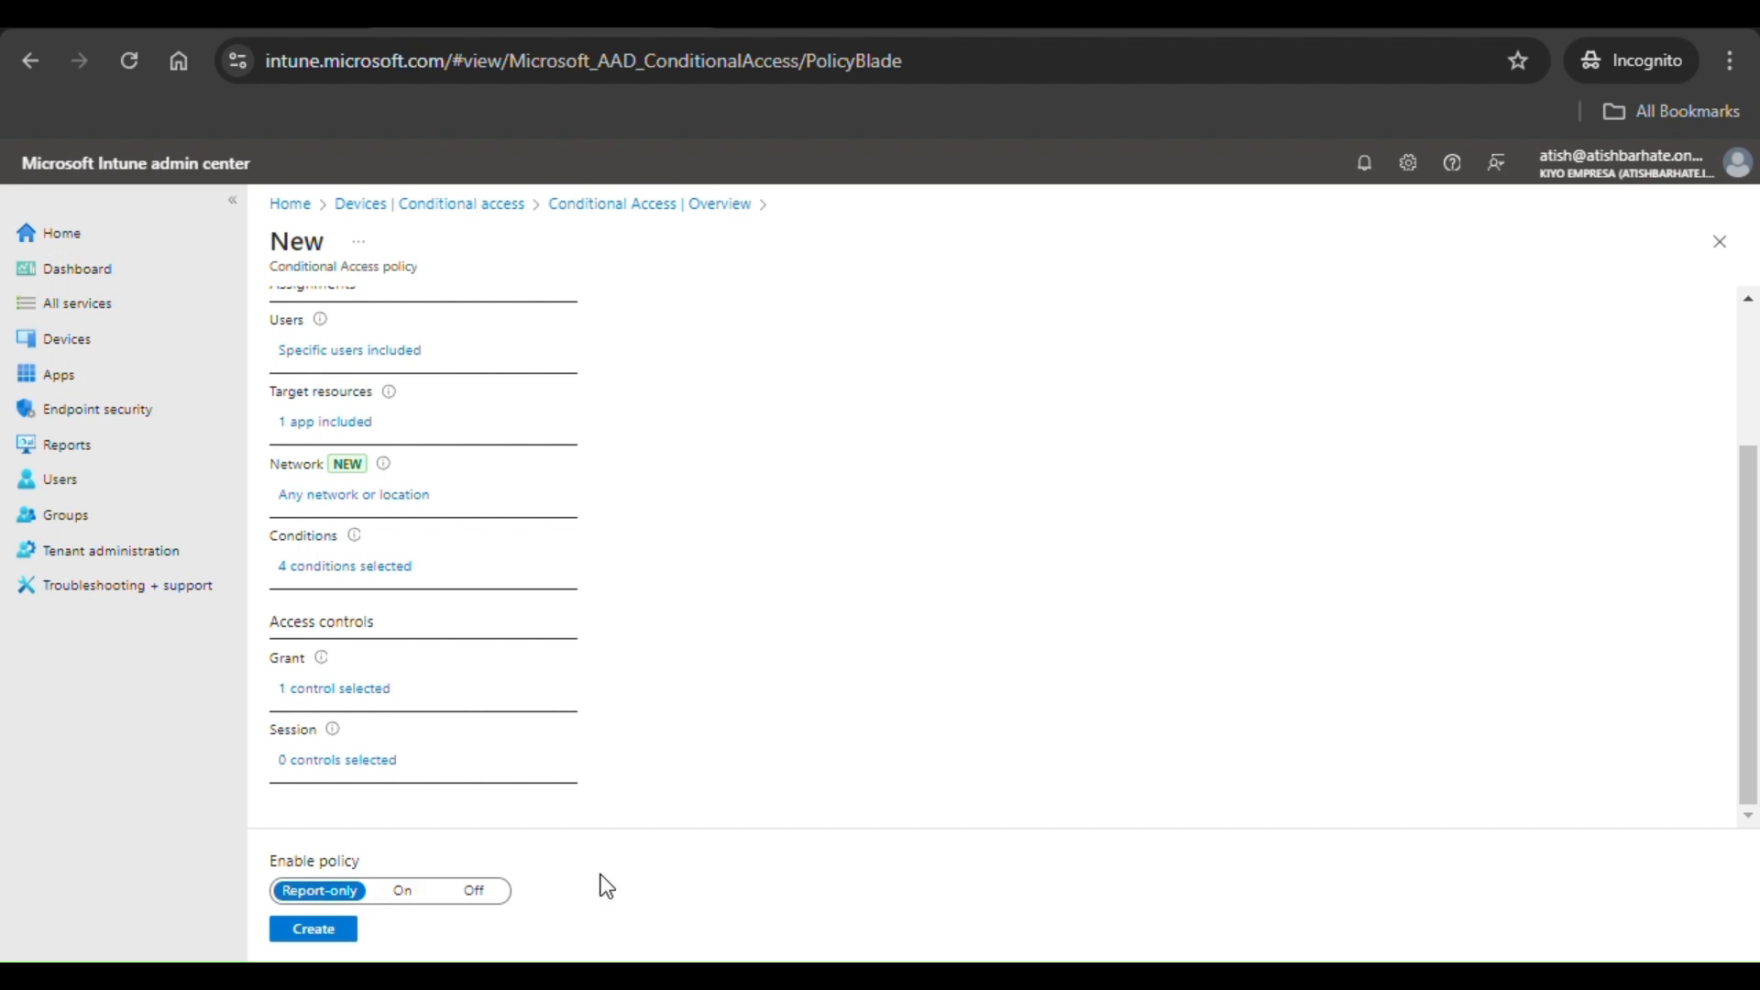
- Create the policy with Enable policy set to On, and check the notifications for its creation status
left_click(403, 898)
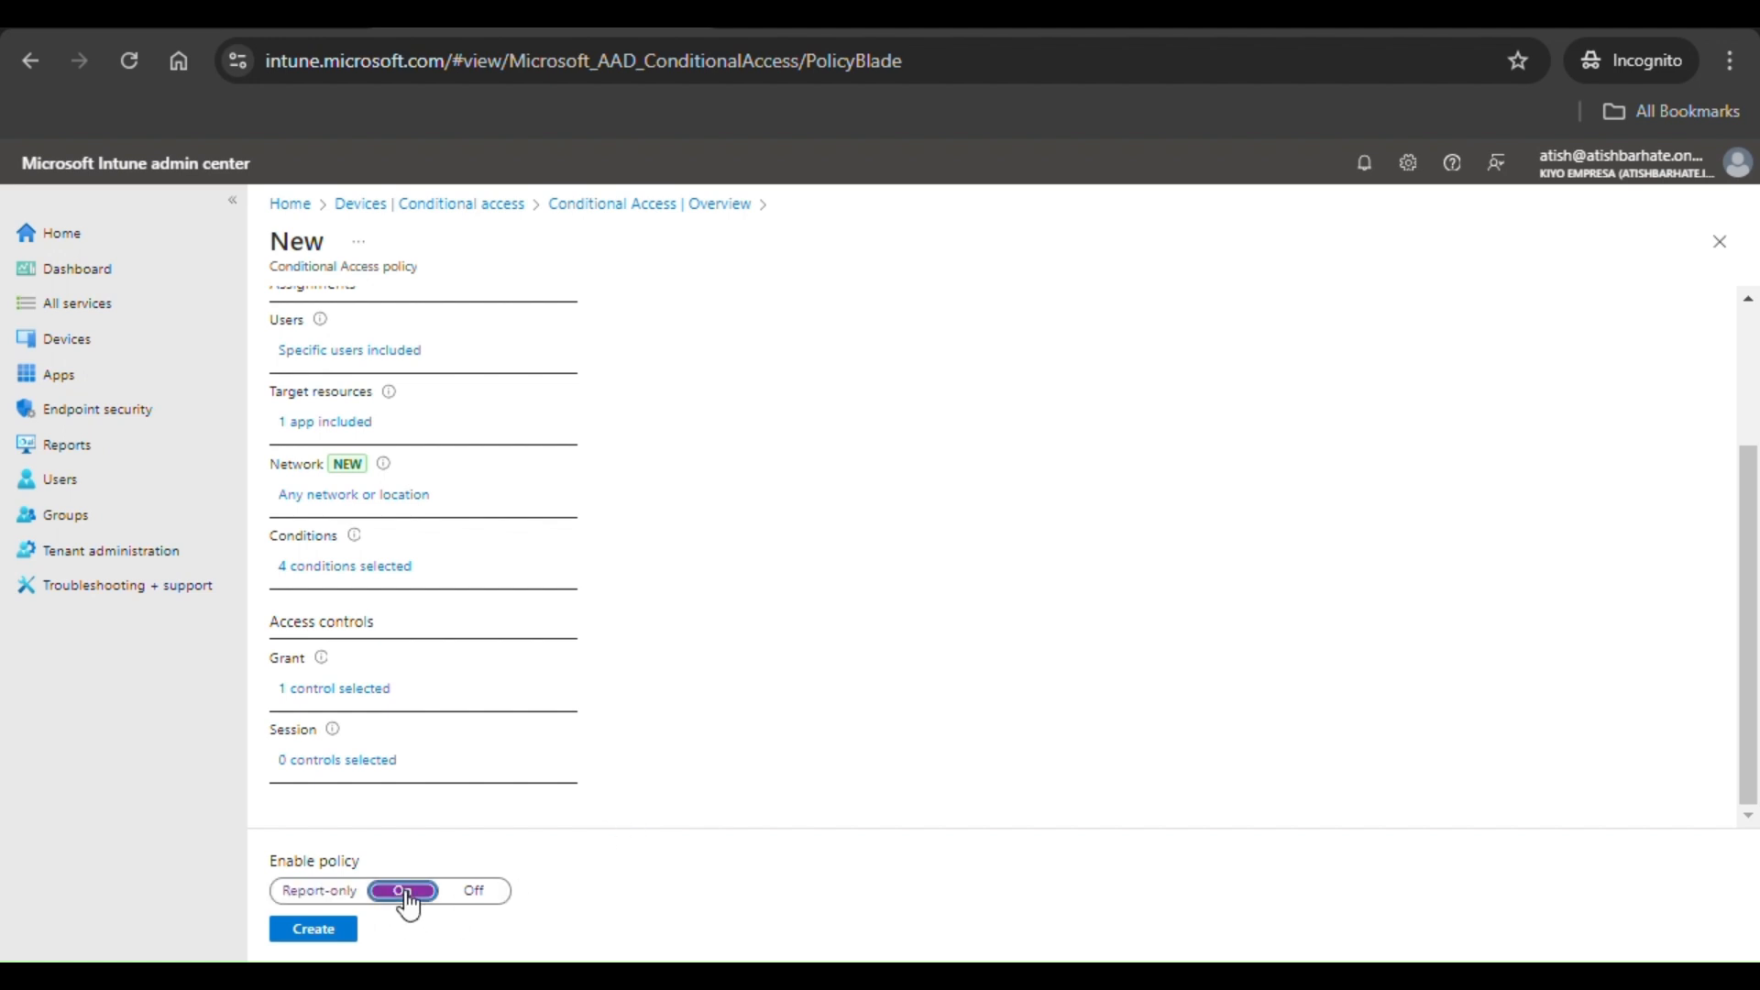
left_click(331, 933)
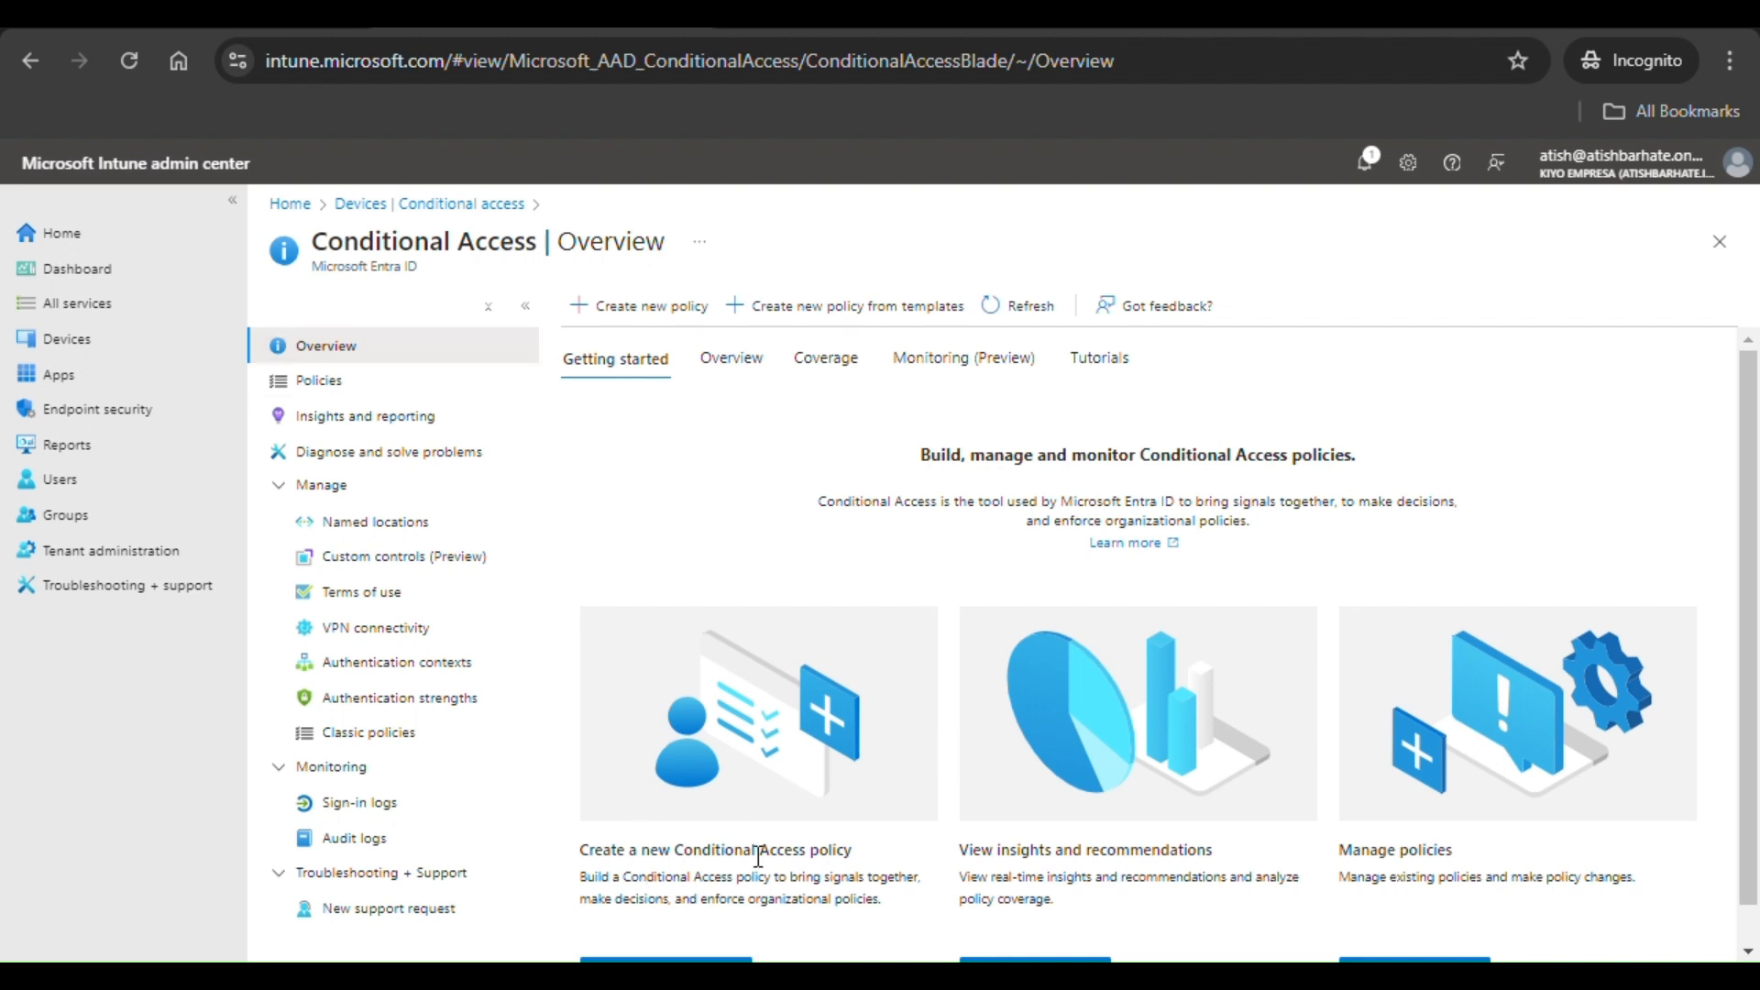
left_click(1365, 162)
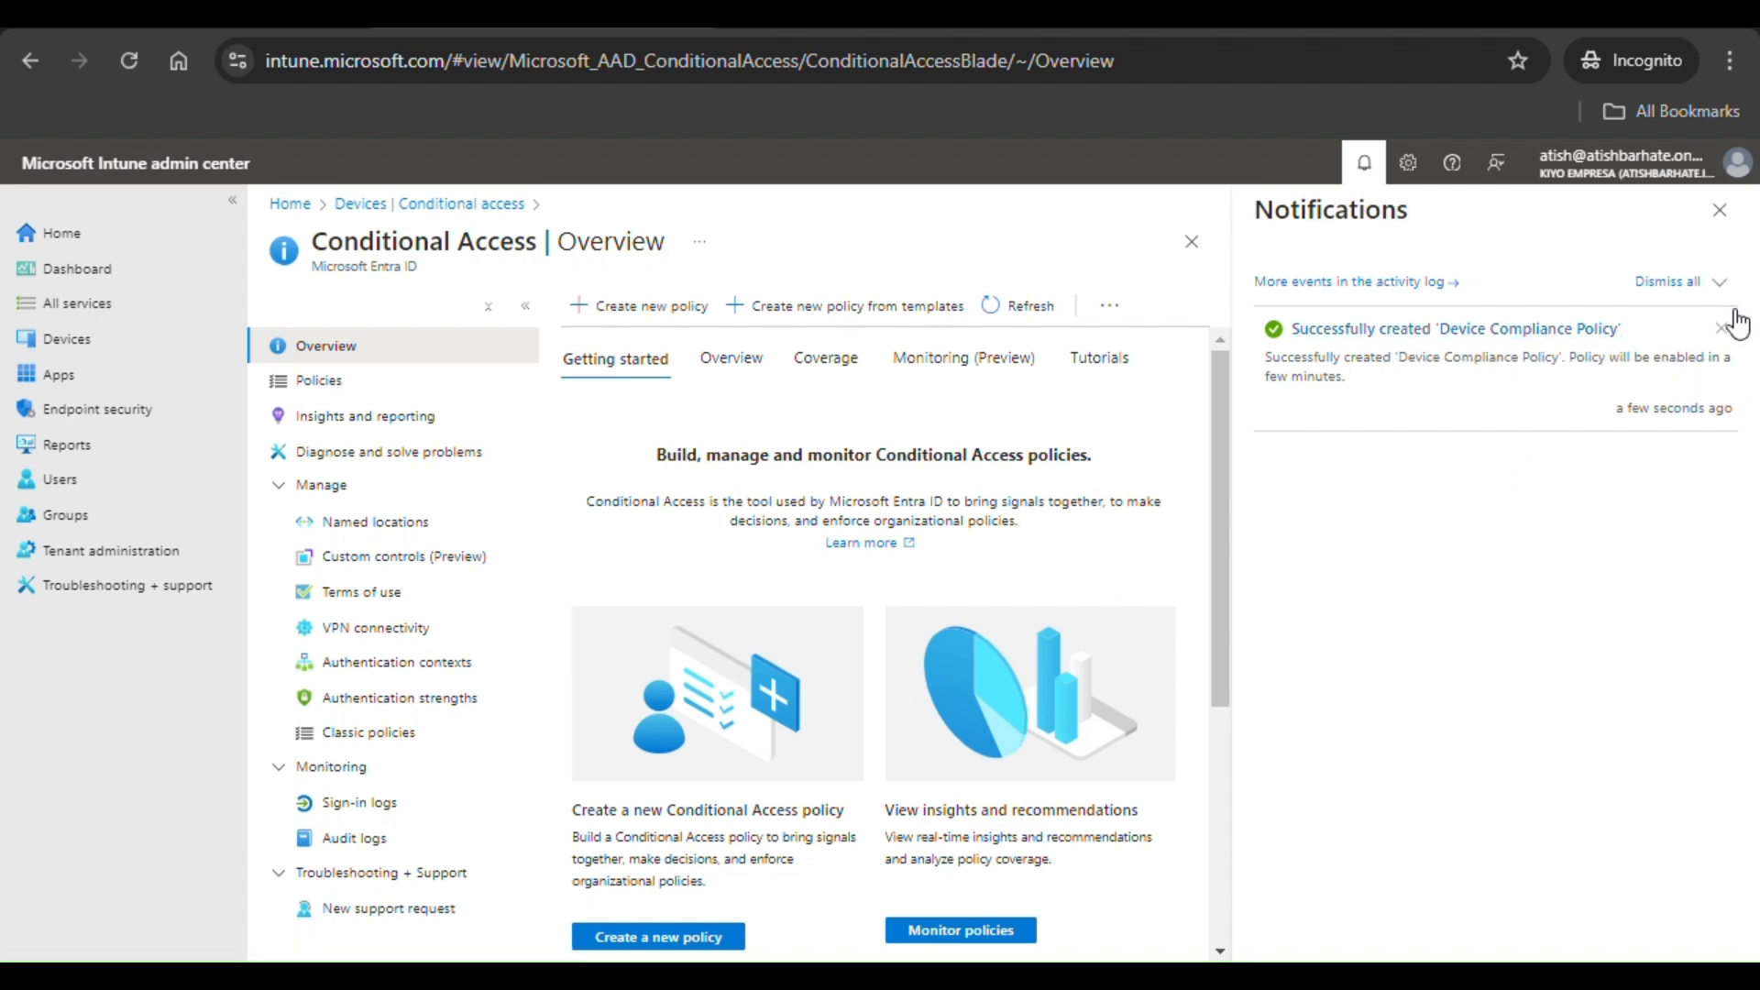
left_click(1727, 223)
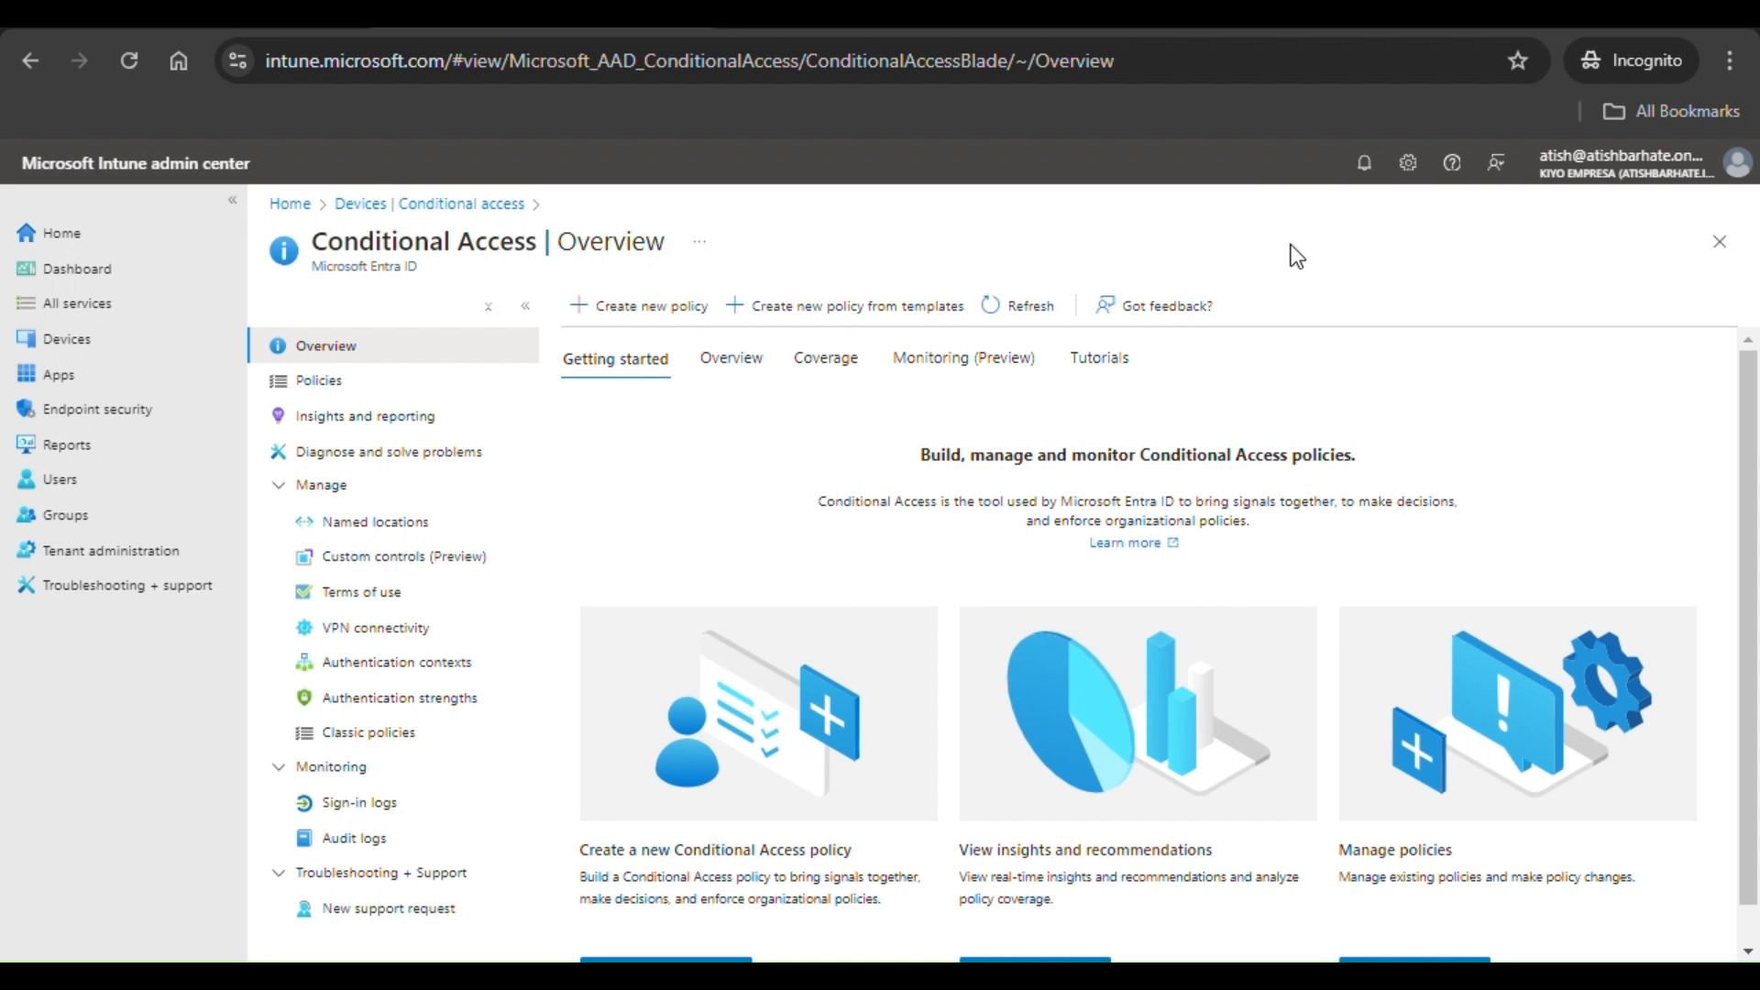